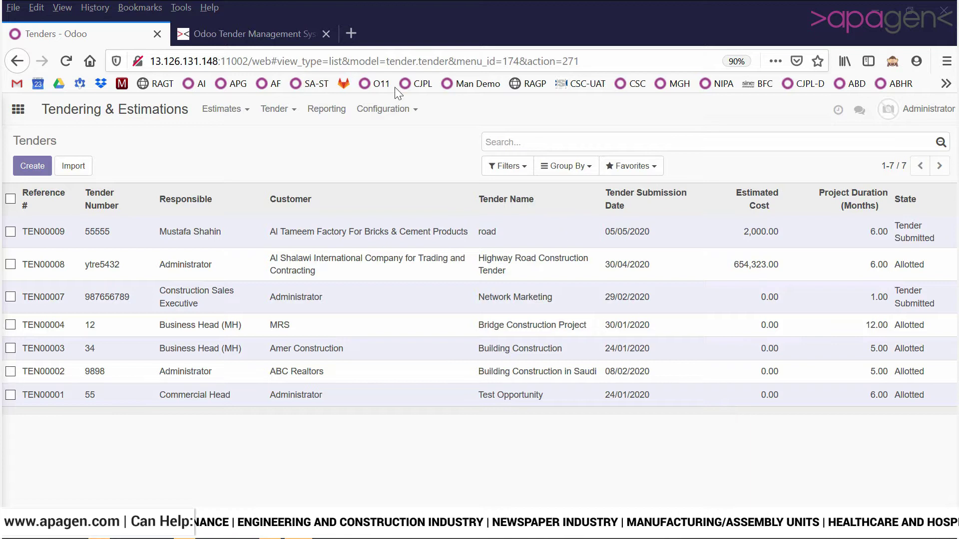
- Close the extra browser tab and create a new tender named "Construction of 6 Lane Highway"
click(325, 34)
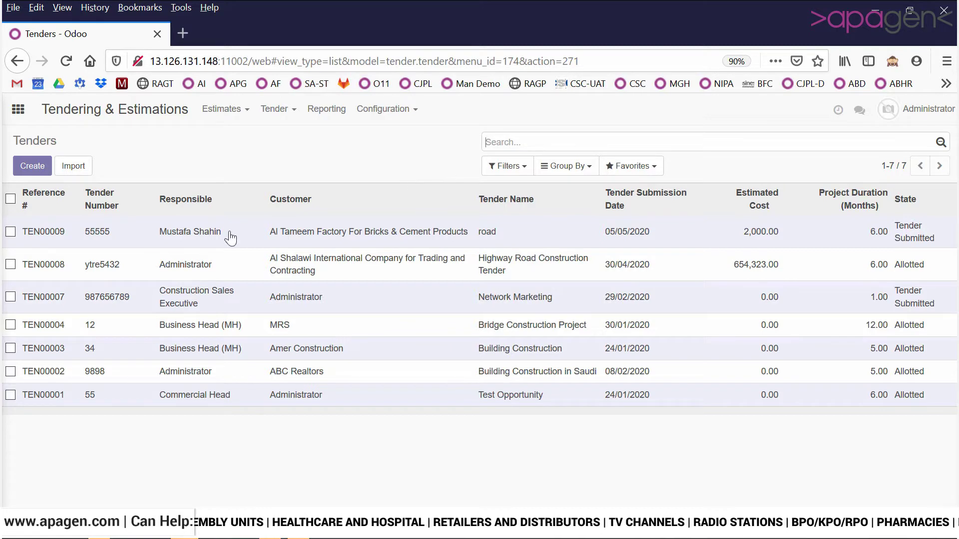
click(41, 169)
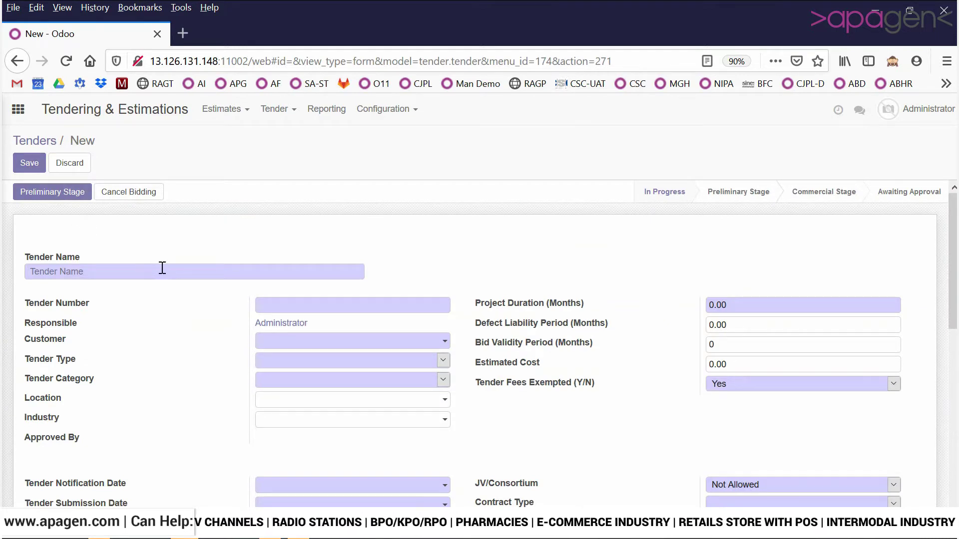
text(Cons)
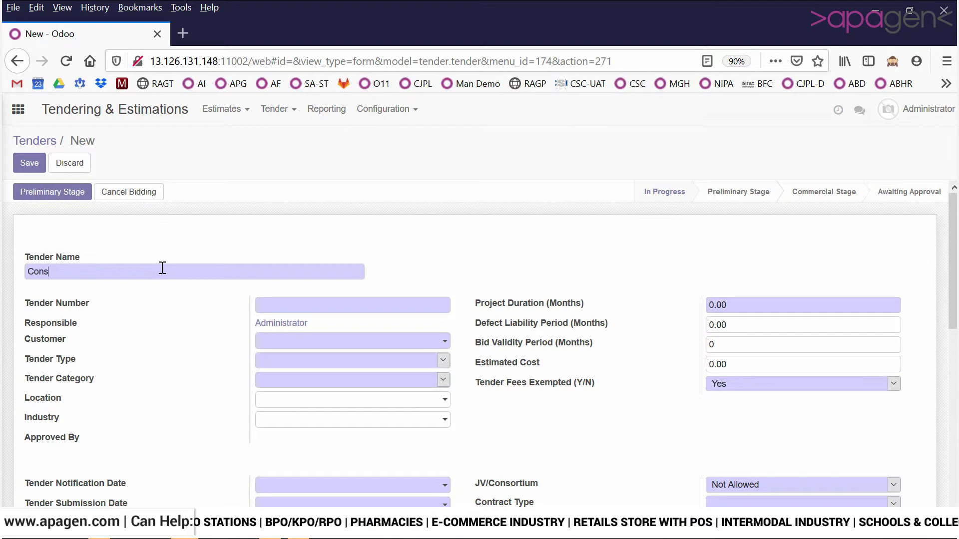
text(truction o)
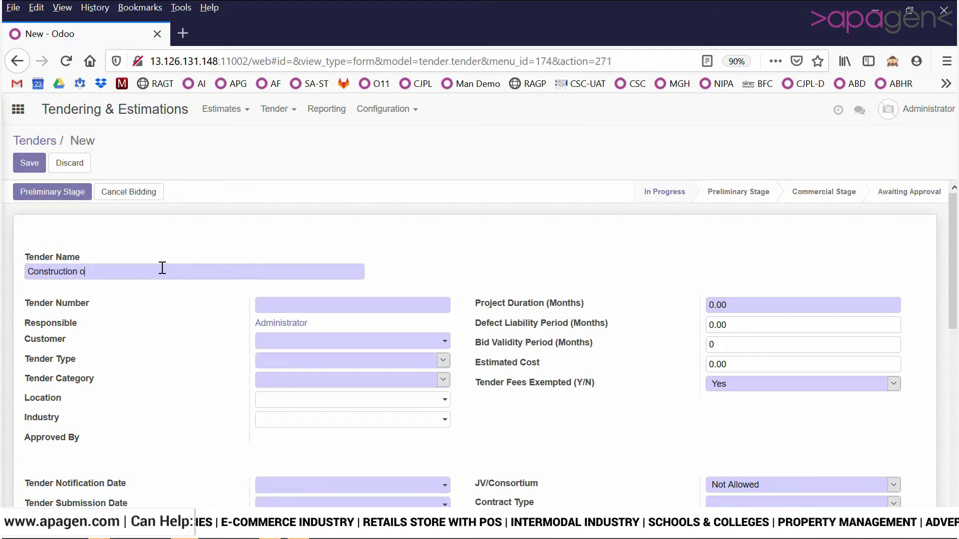
text(f 6 L)
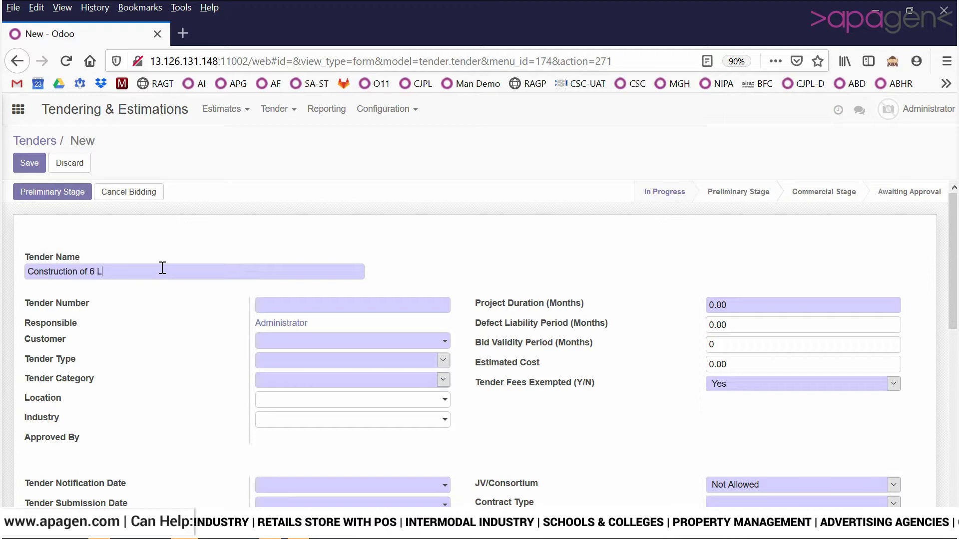
text(ane Highway)
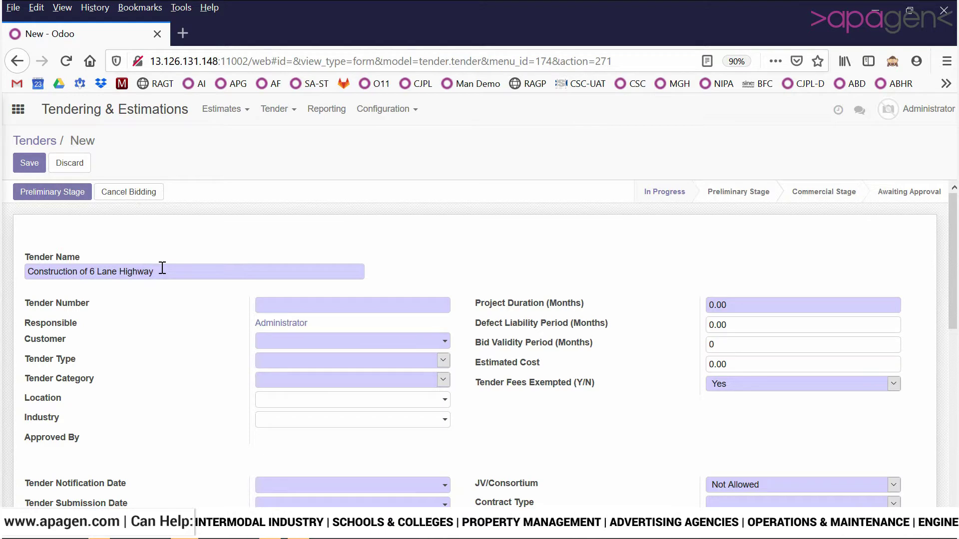
- Set the new tender's Tender Number to WER/333/54433
scroll(250, 352, down, 2)
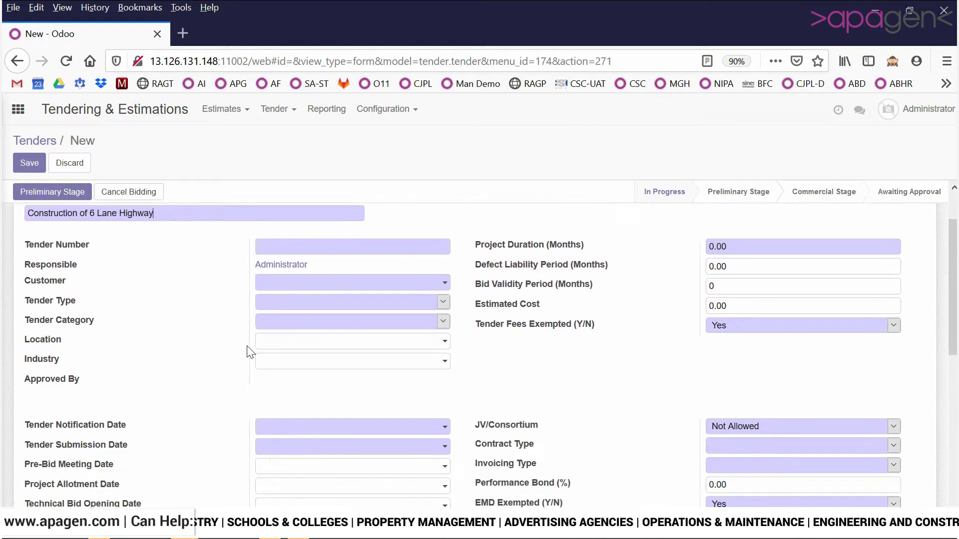
scroll(249, 352, up, 2)
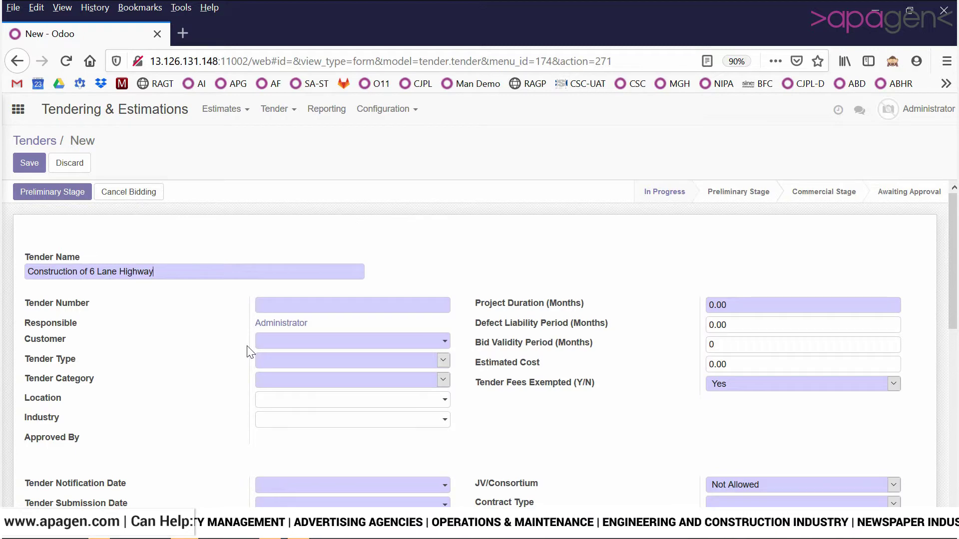
click(307, 305)
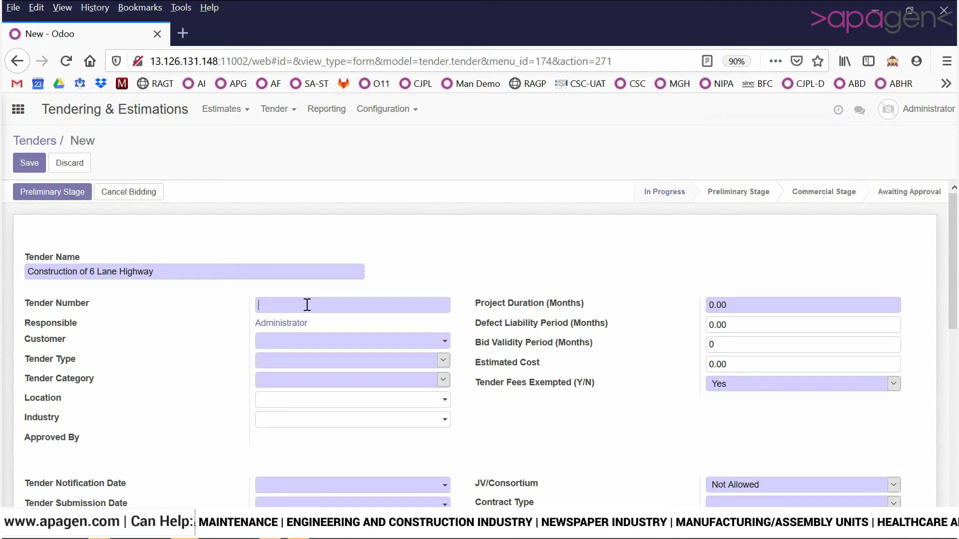
text(321)
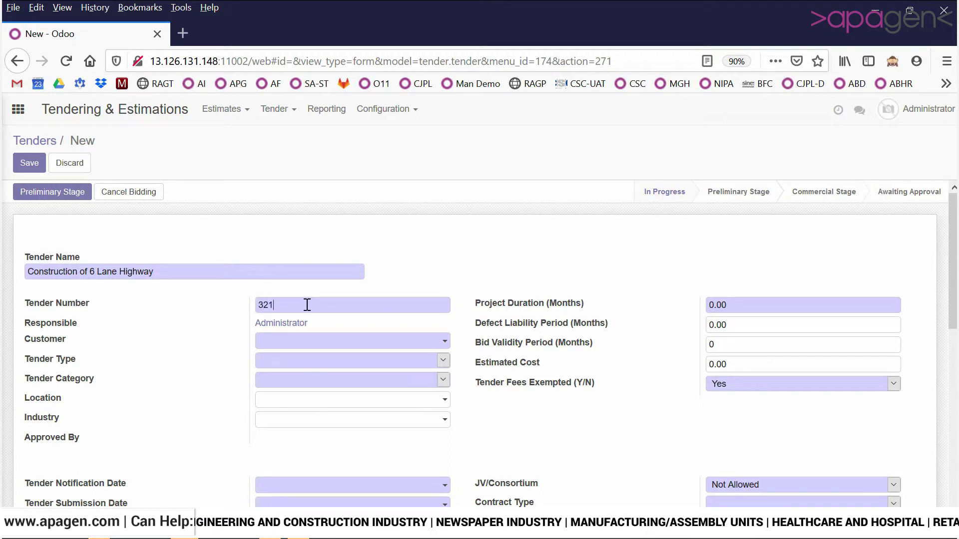
key(BackSpace)
key(BackSpace)
key(BackSpace)
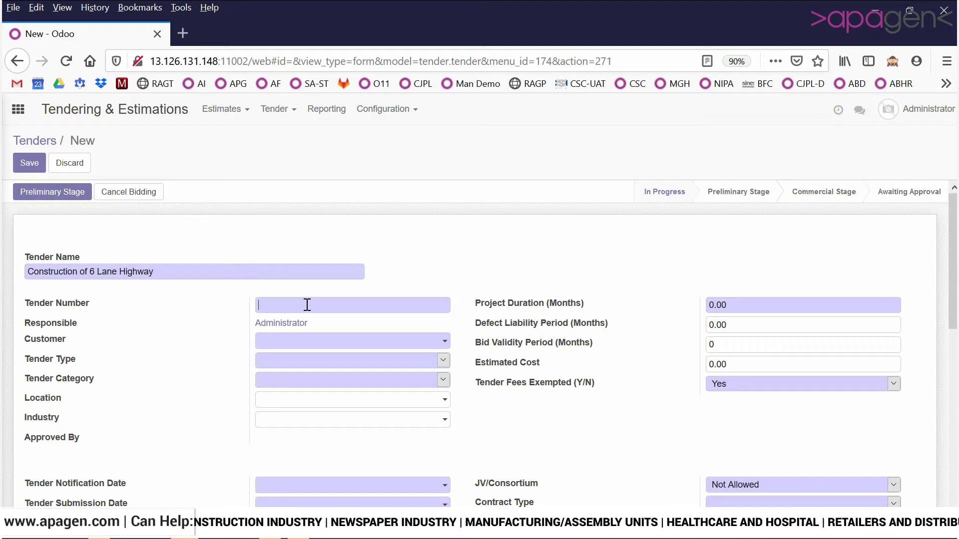
text(WER/)
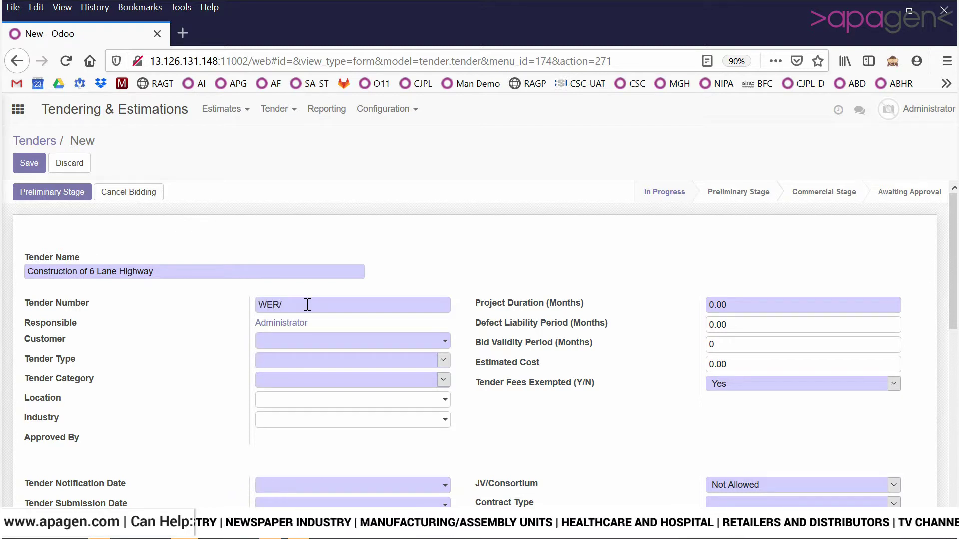
text(333/54433)
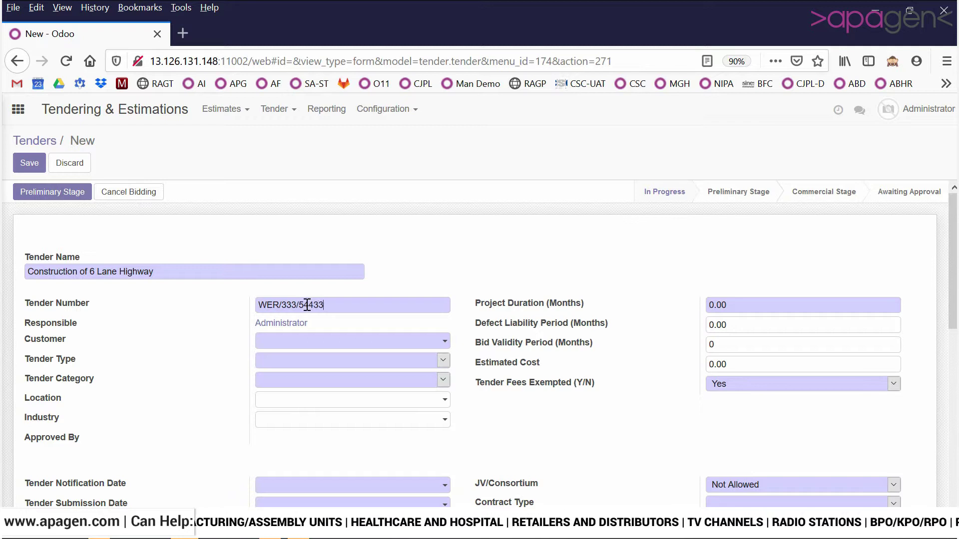
- Choose ABC Realtors as the tender's customer
scroll(314, 318, down, 2)
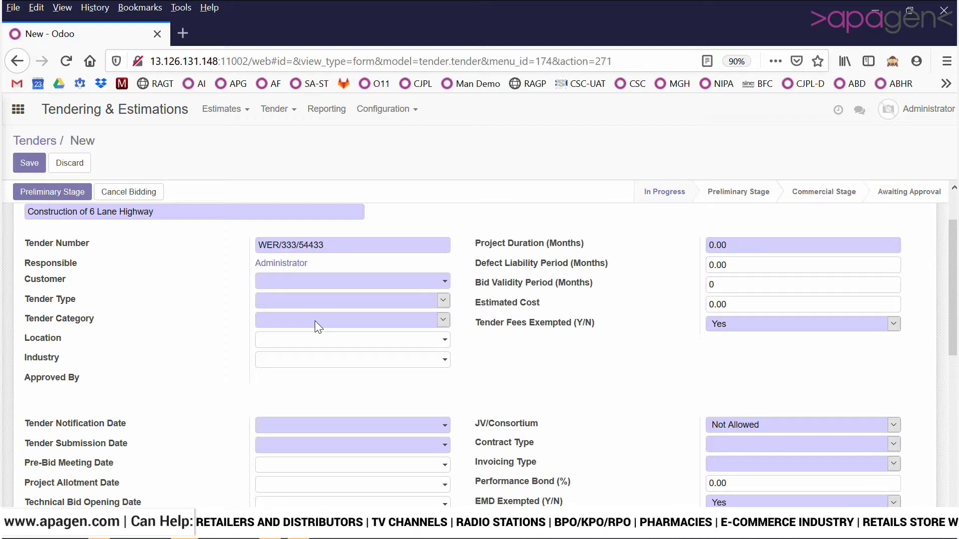
click(311, 290)
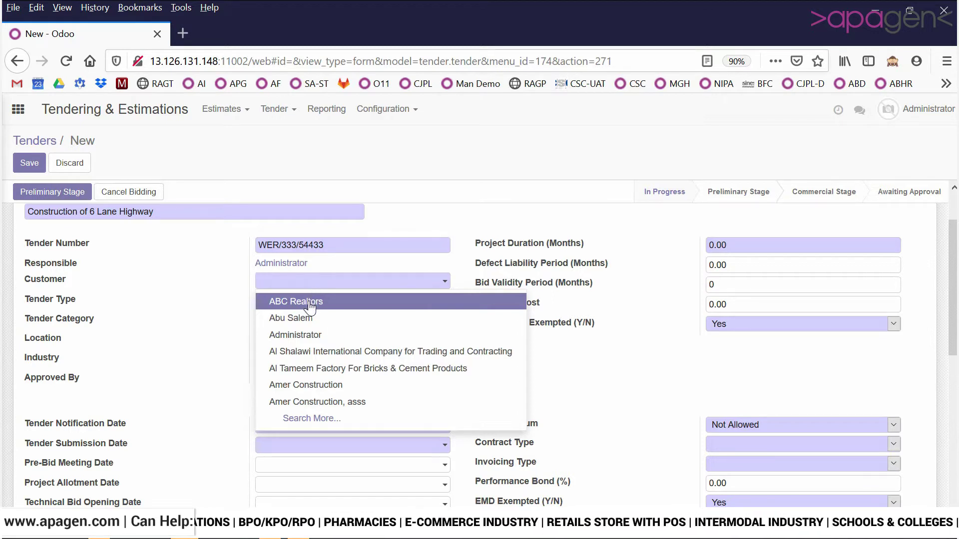
click(310, 301)
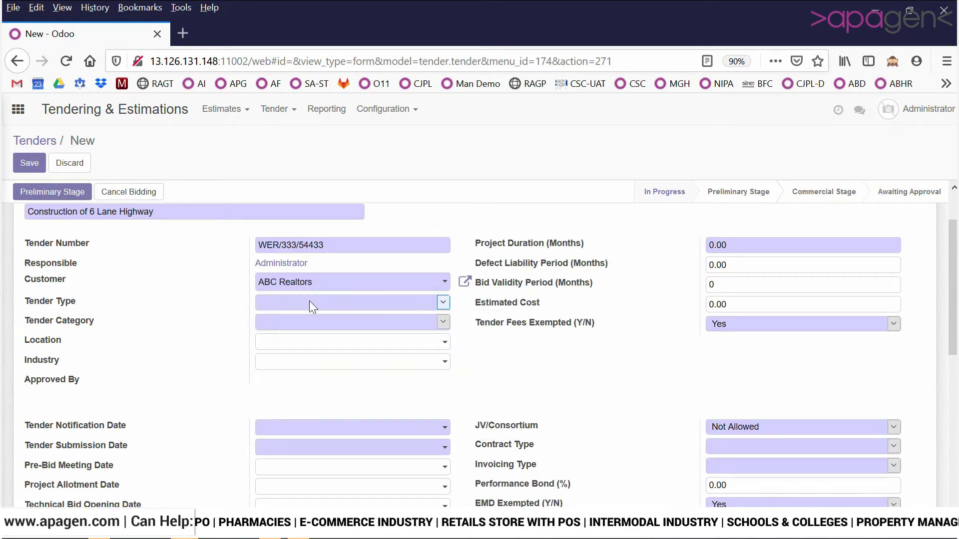
- Check the available tender type choices and view the Tender Types configuration list in a separate browser tab
click(311, 303)
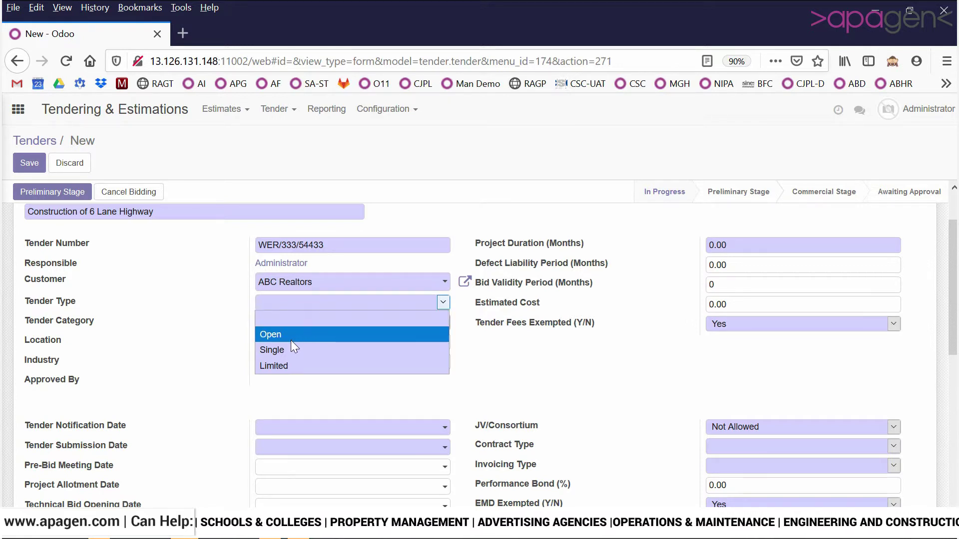
click(123, 317)
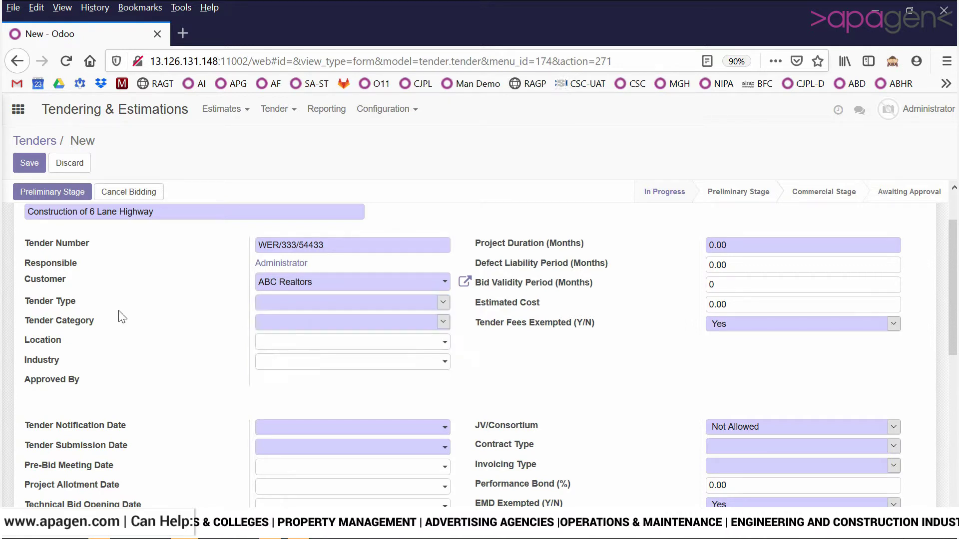
click(413, 112)
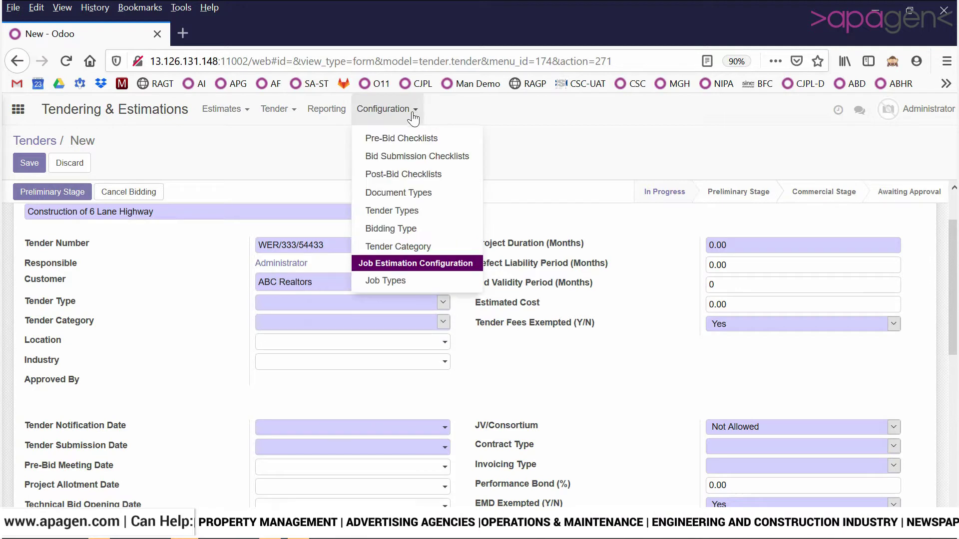
right_click(407, 215)
click(430, 221)
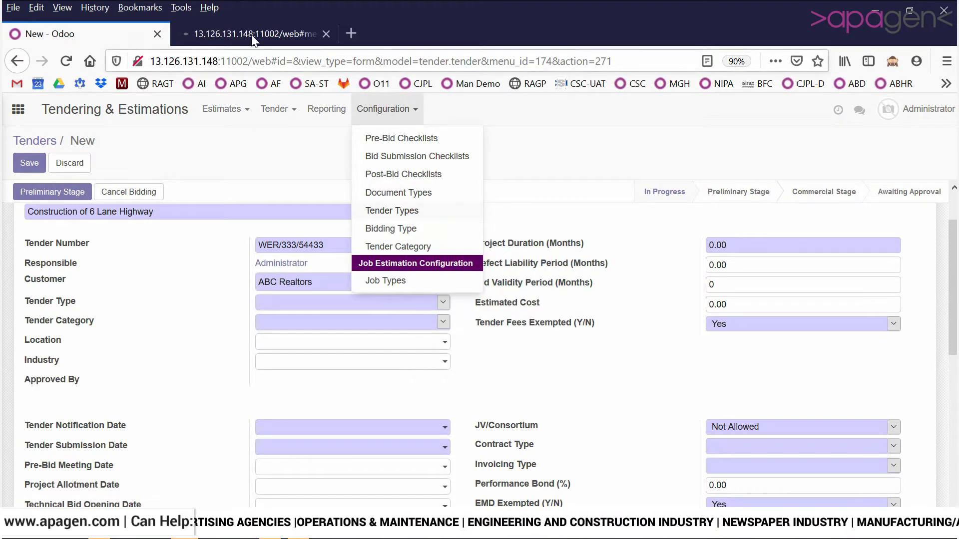
click(250, 35)
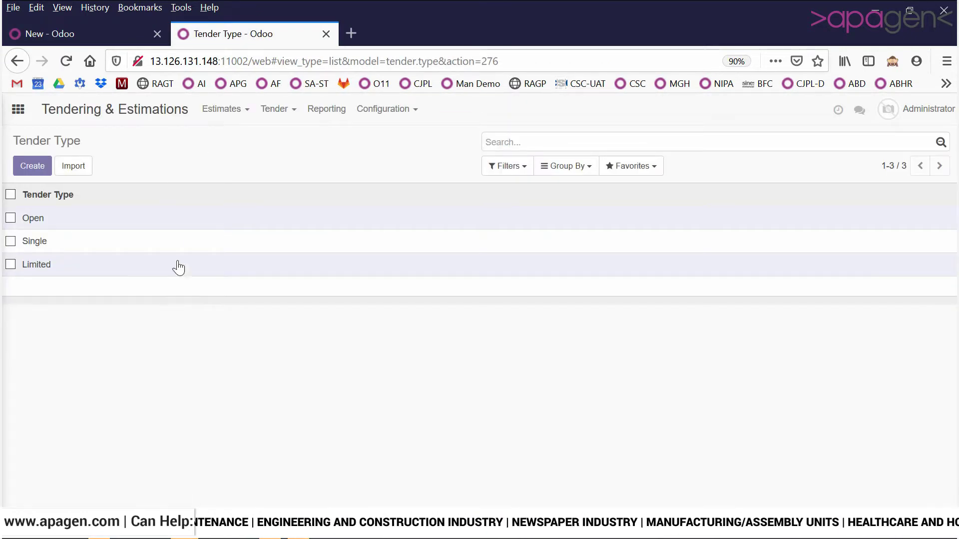
- Return to the new tender form and set the Tender Type to Open
click(113, 35)
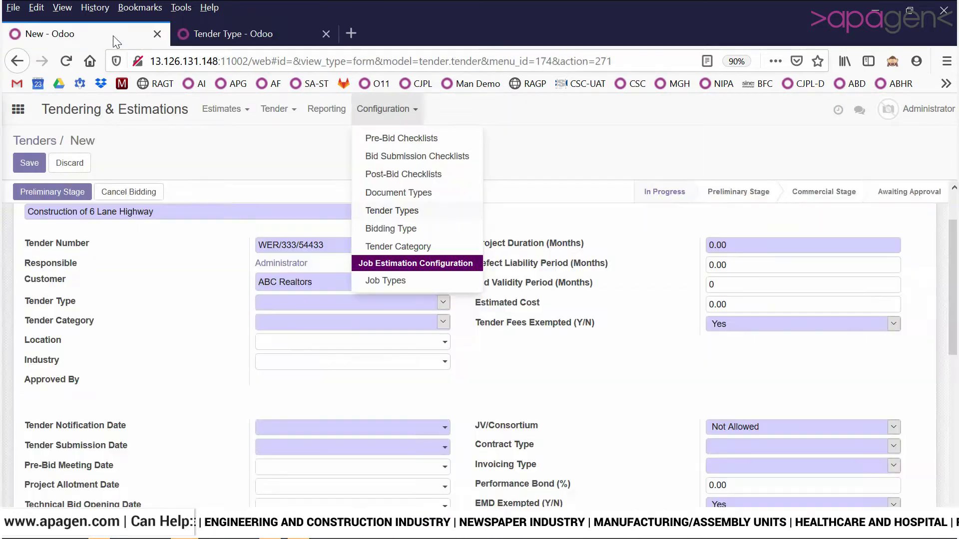
click(292, 303)
click(290, 338)
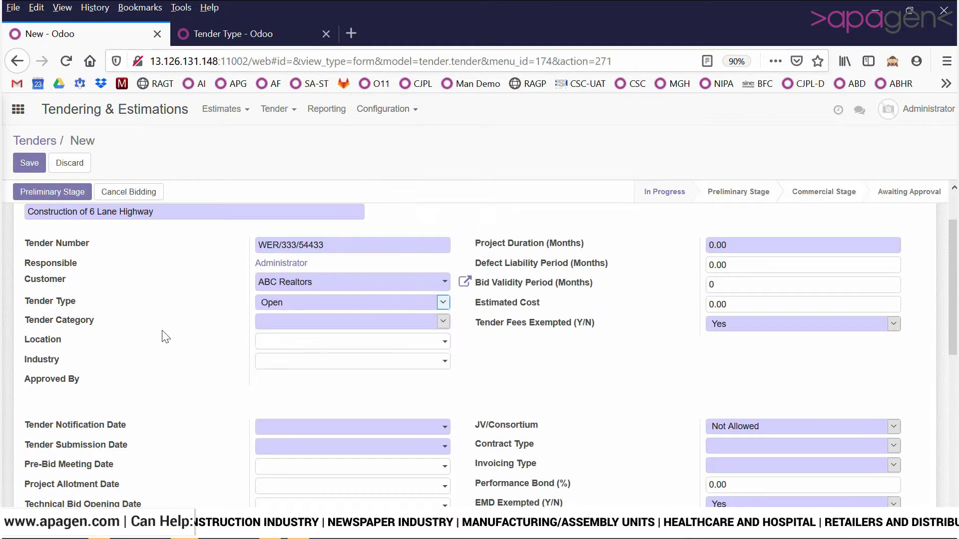
- Check the tender category choices and view the Tender Category configuration list in the other browser tab
click(297, 318)
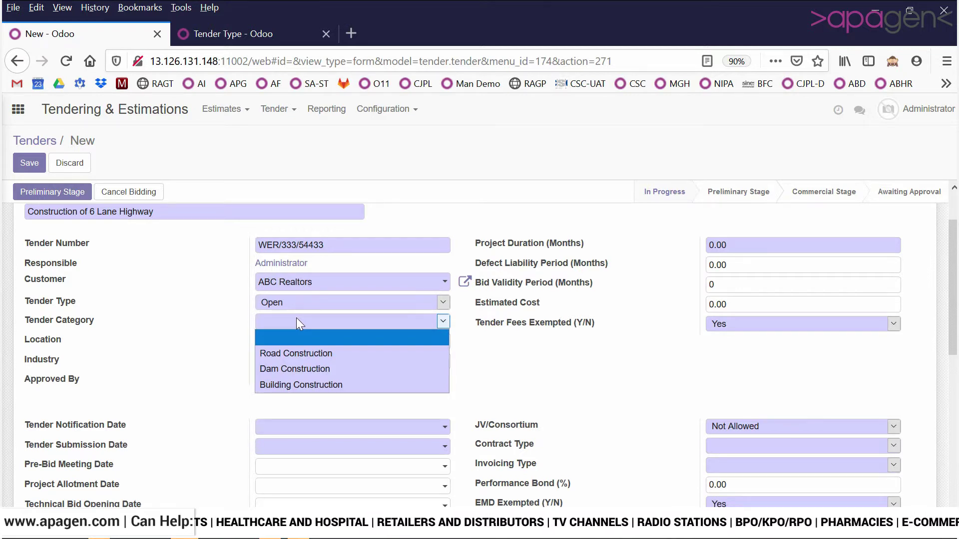
click(267, 38)
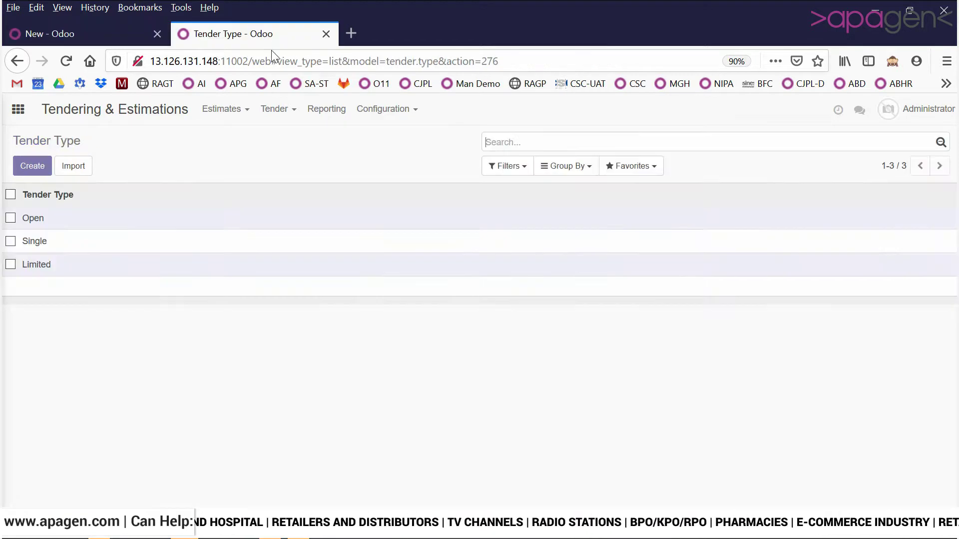
click(390, 116)
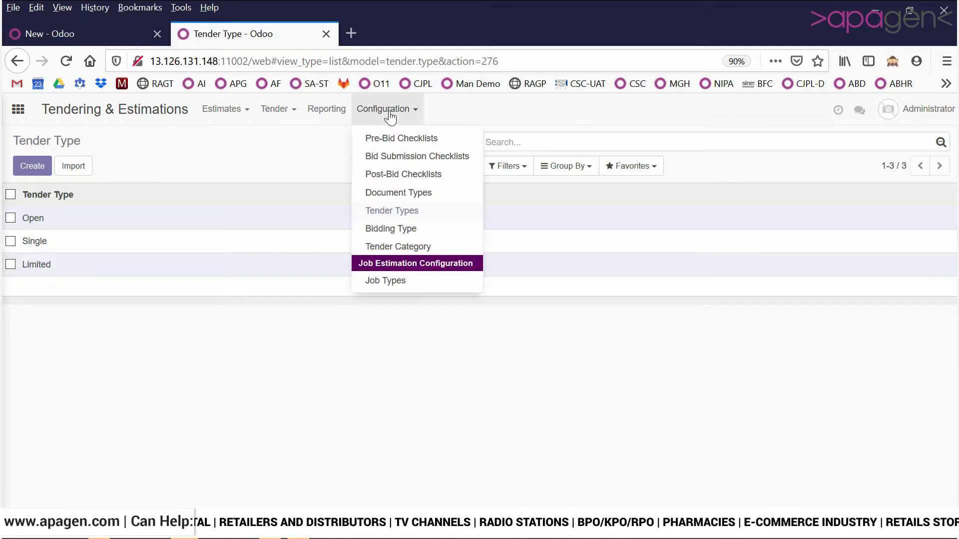
click(407, 248)
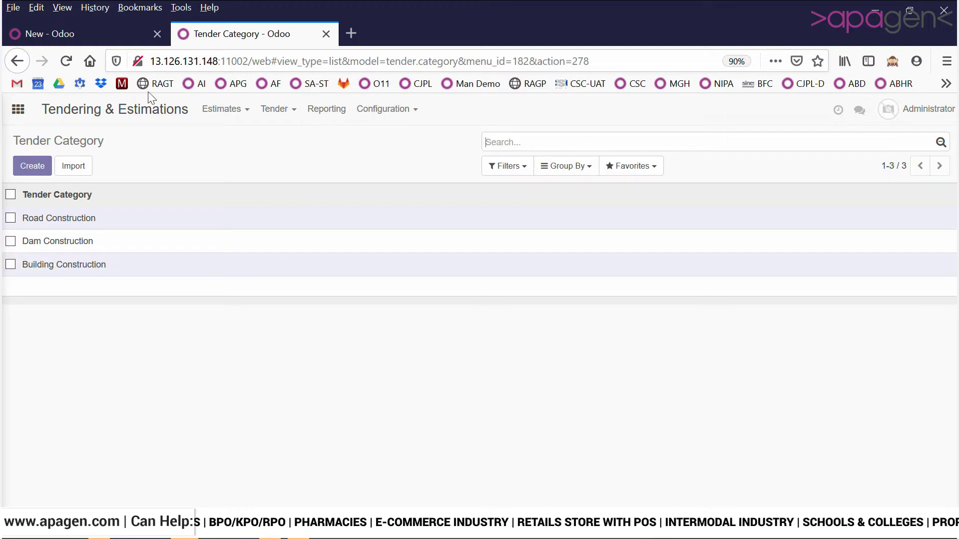
- Go back to the new tender form and set the Tender Category to Road Construction
click(100, 32)
click(290, 322)
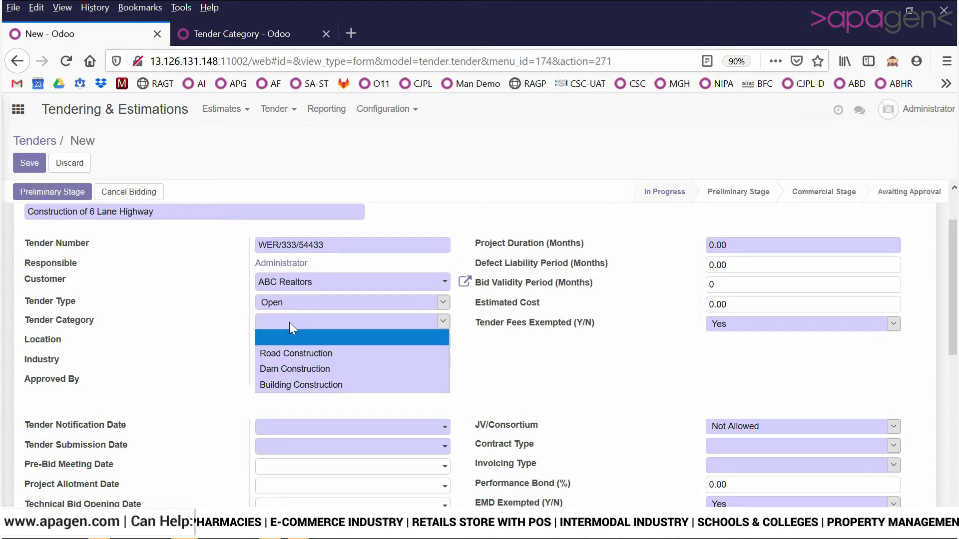
click(294, 353)
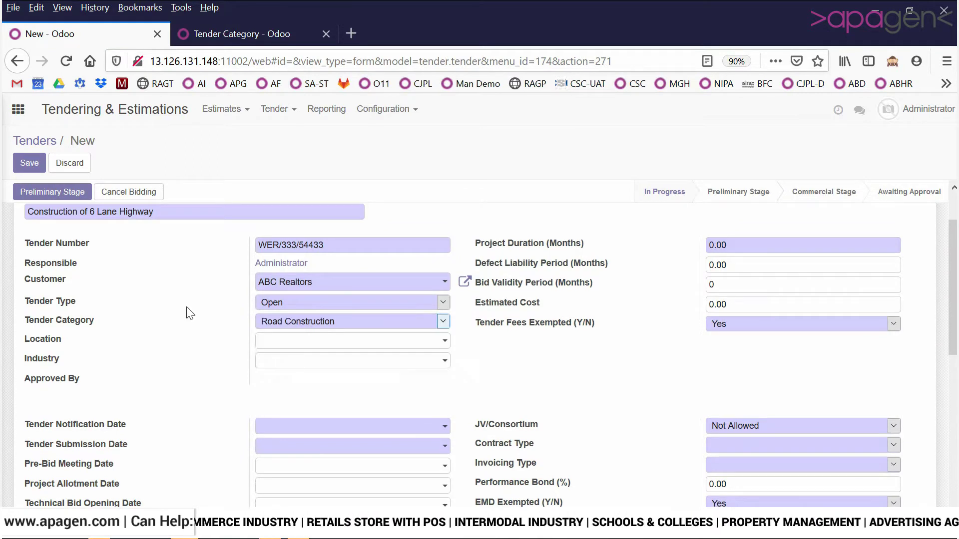
scroll(182, 306, down, 3)
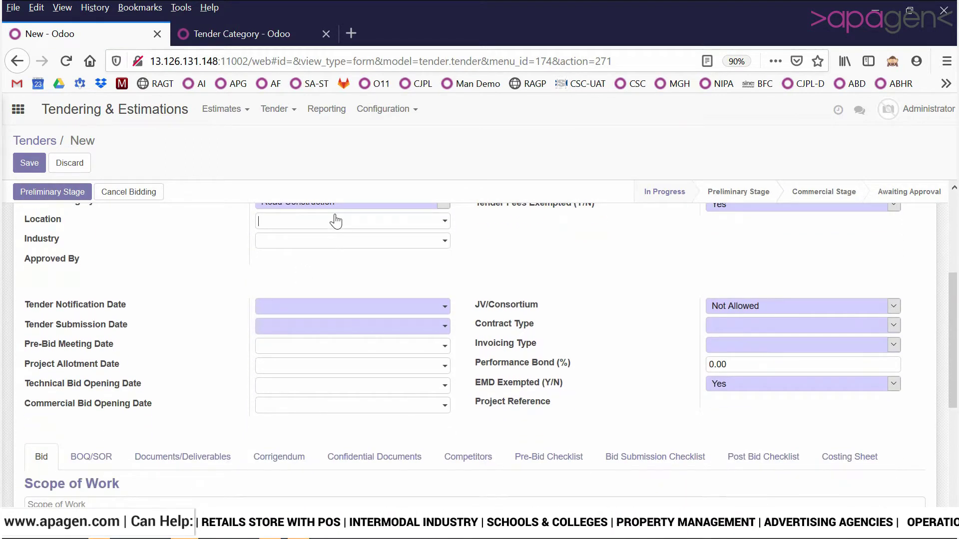
click(336, 219)
click(209, 238)
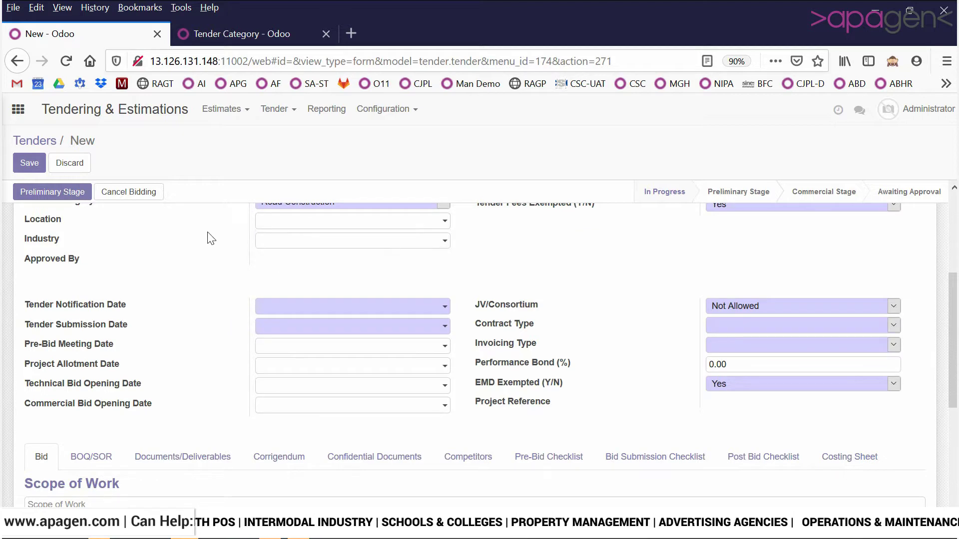
scroll(210, 239, up, 3)
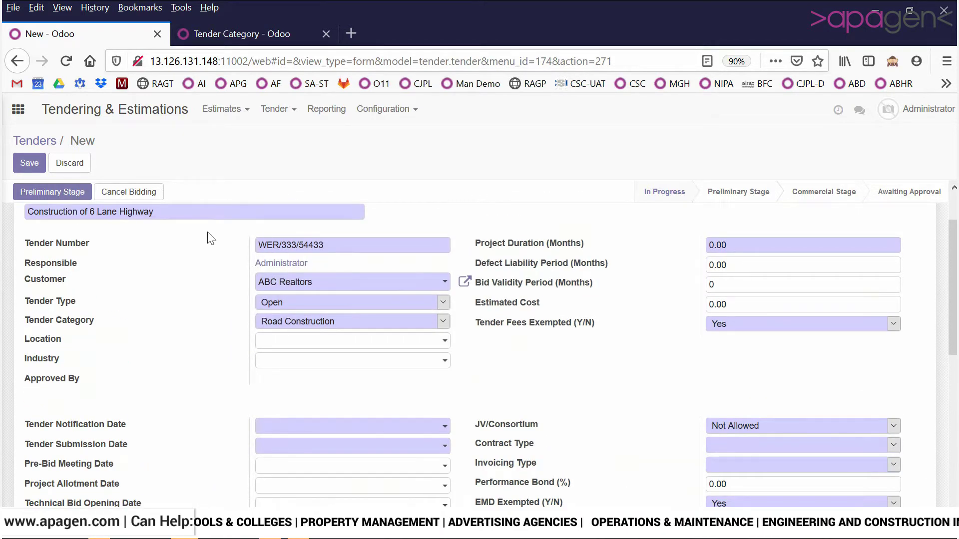
click(281, 359)
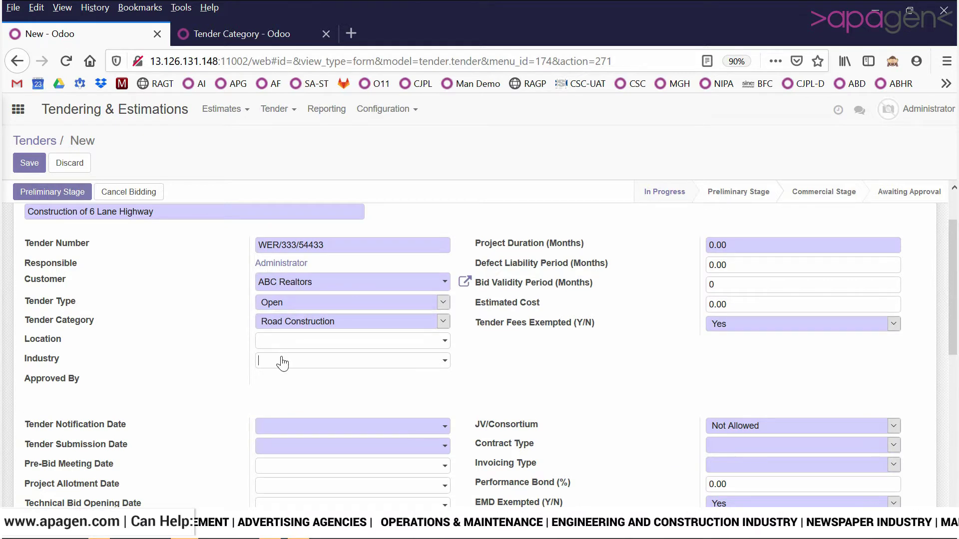
click(394, 115)
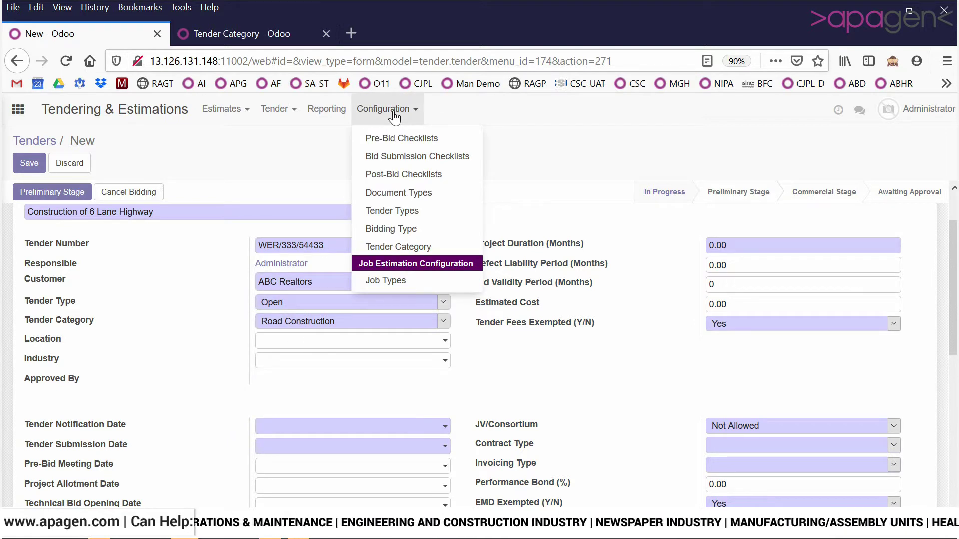
click(294, 158)
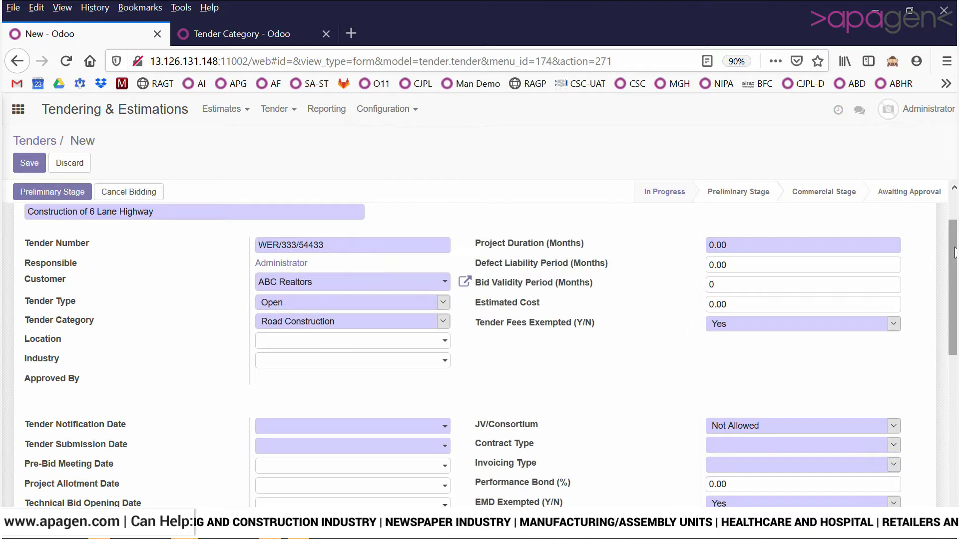
- Set the Tender Notification Date to 28/04/2020 and the Tender Submission Date to 15/05/2020
drag(954, 254, 954, 299)
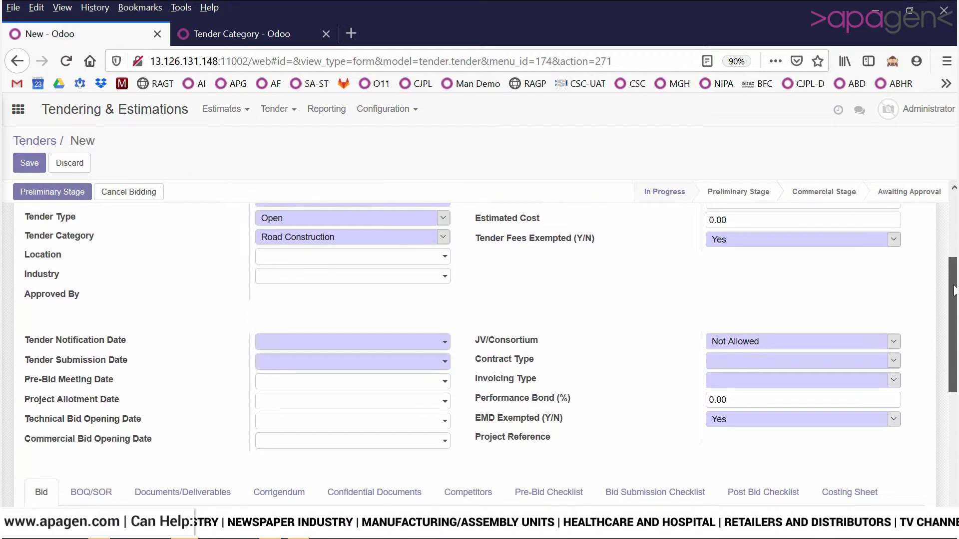
click(325, 348)
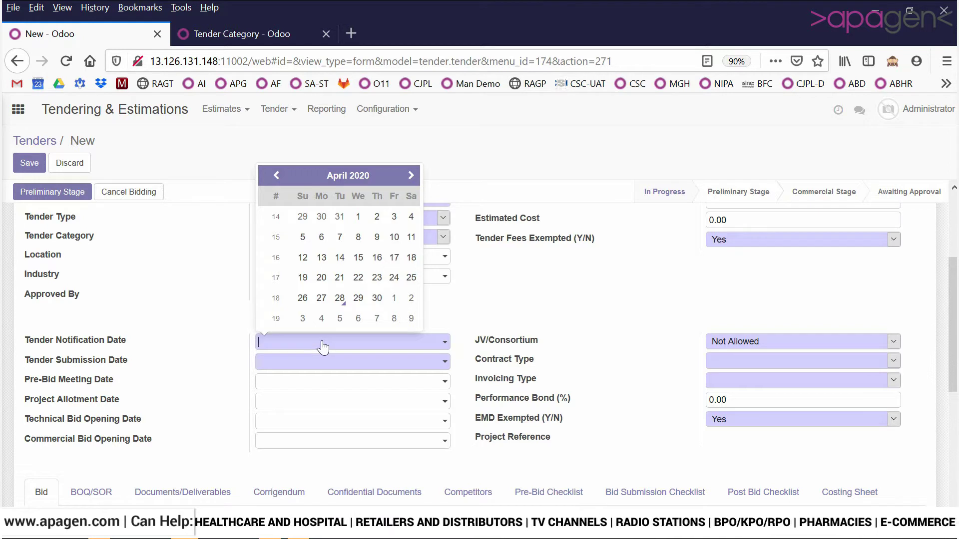
click(339, 301)
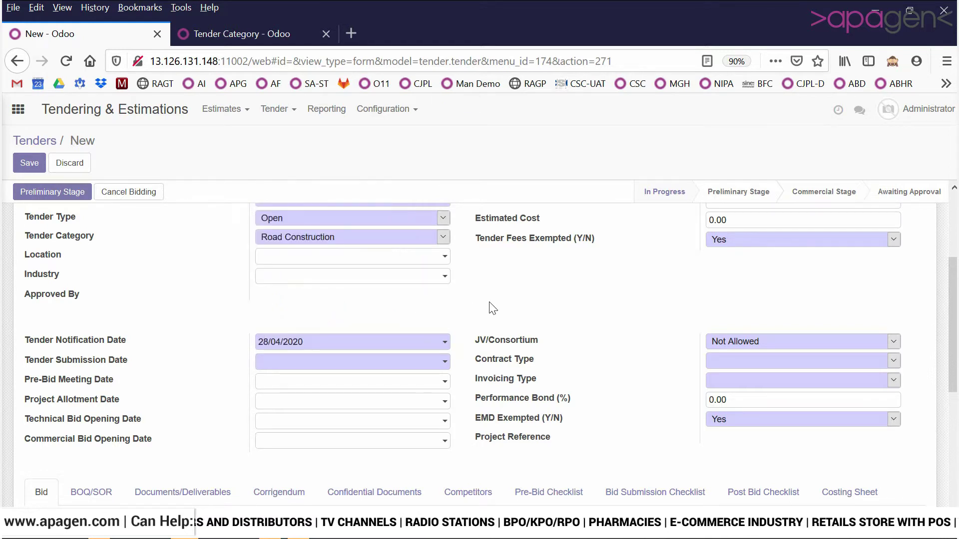
scroll(487, 309, down, 2)
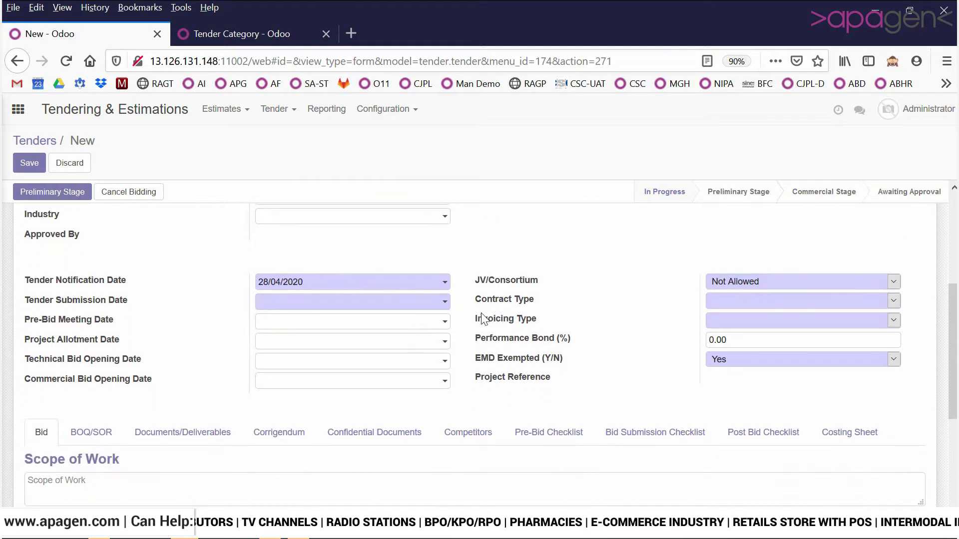
click(370, 315)
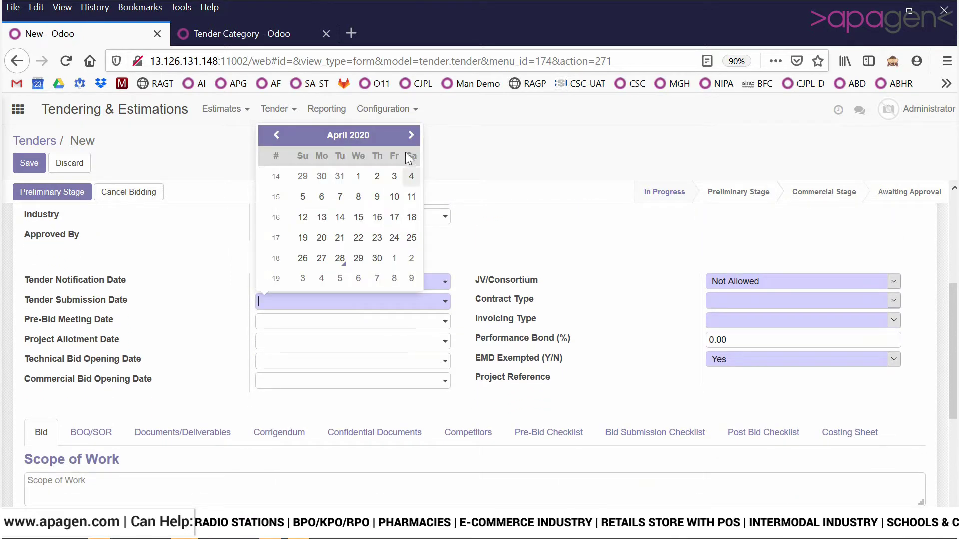
click(410, 134)
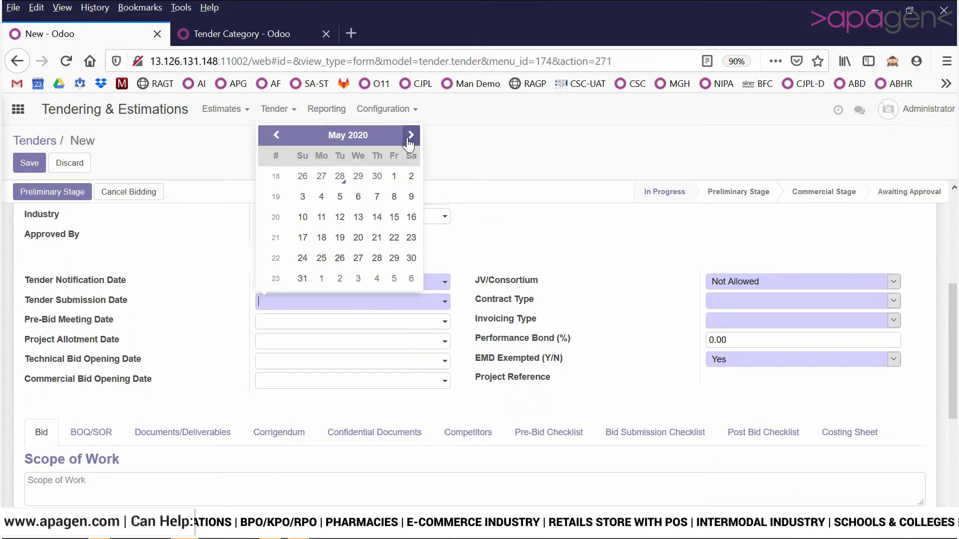
click(394, 217)
- Set the Pre-Bid Meeting Date to 05/05/2020 and the Project Allotment Date to 25/05/2020
scroll(539, 252, down, 1)
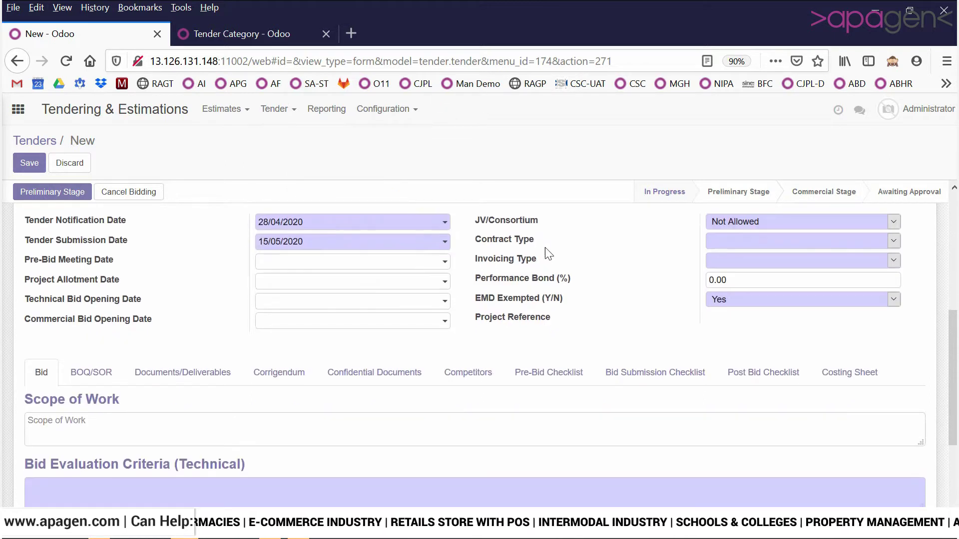
scroll(600, 277, up, 1)
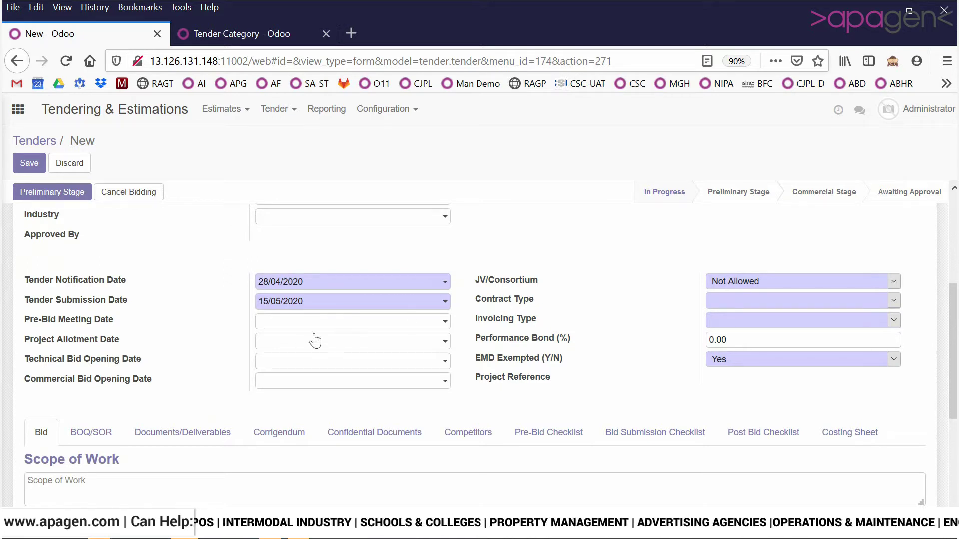
click(278, 331)
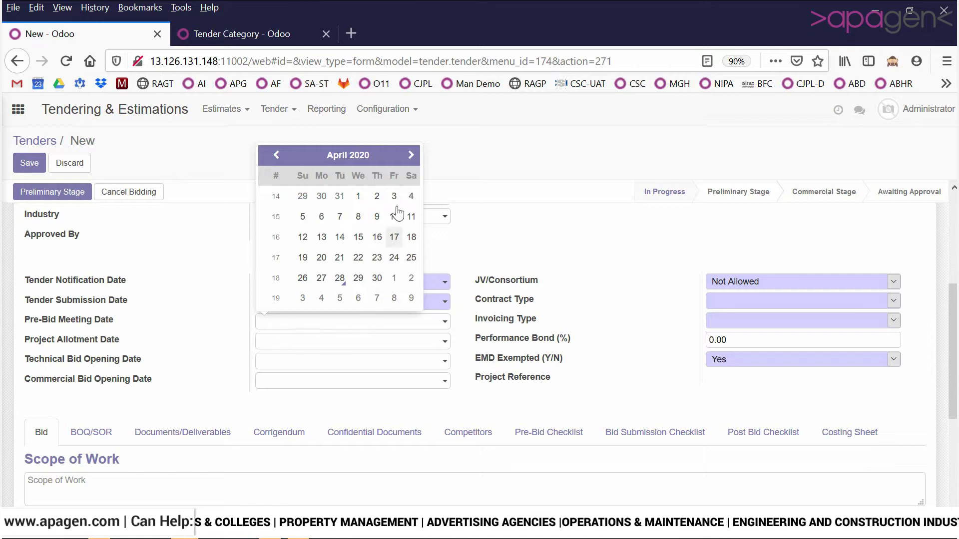
click(411, 156)
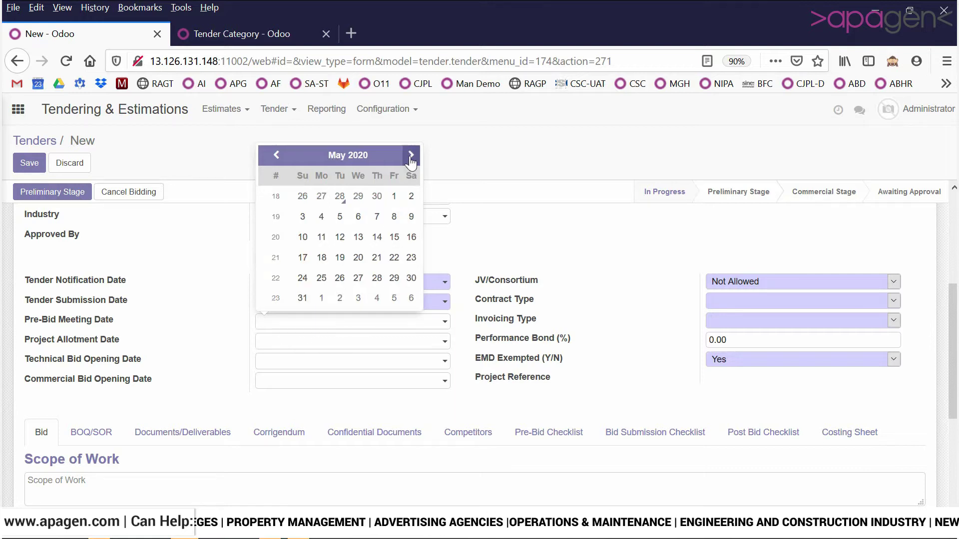
click(340, 217)
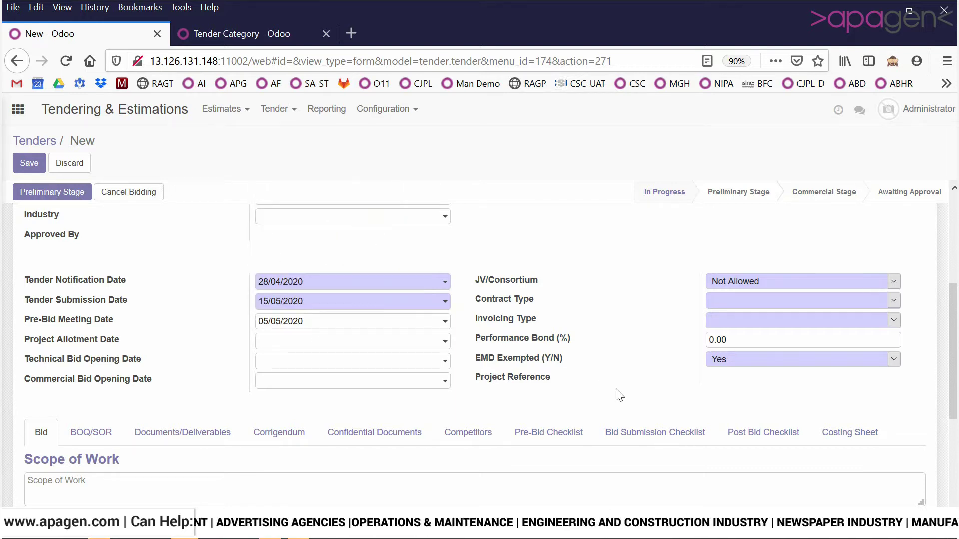
scroll(619, 395, down, 2)
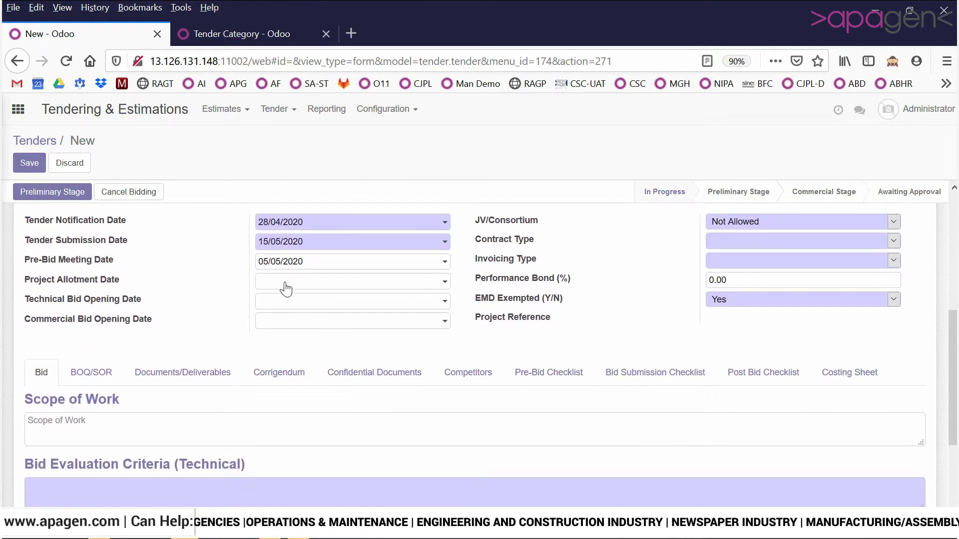
click(286, 289)
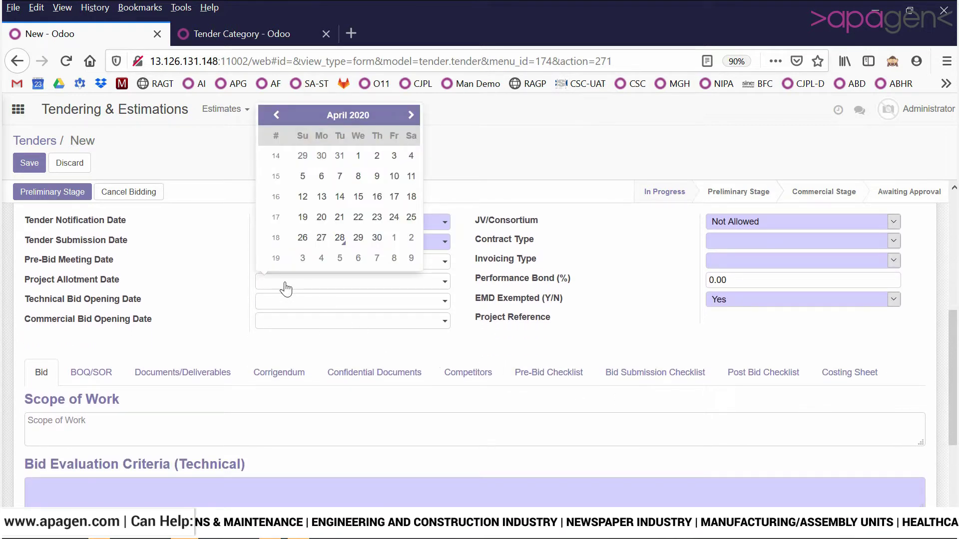
click(412, 115)
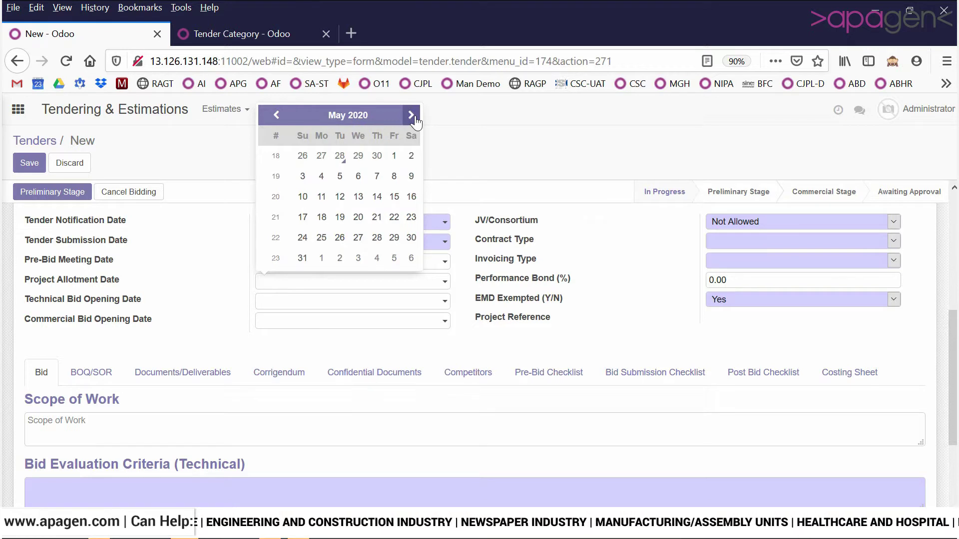
click(321, 238)
- Set the Technical Bid Opening Date of the tender to 18/05/2020
scroll(288, 270, down, 2)
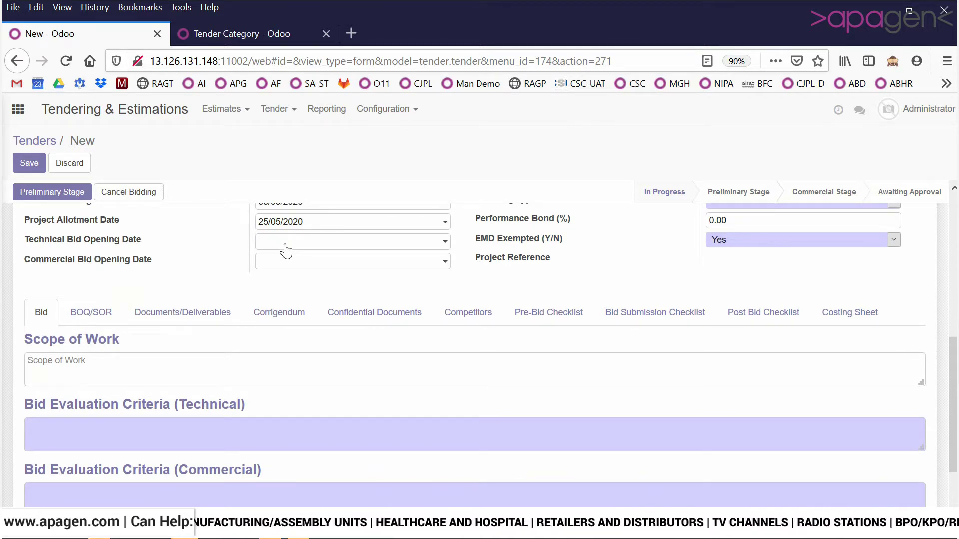
scroll(286, 249, up, 2)
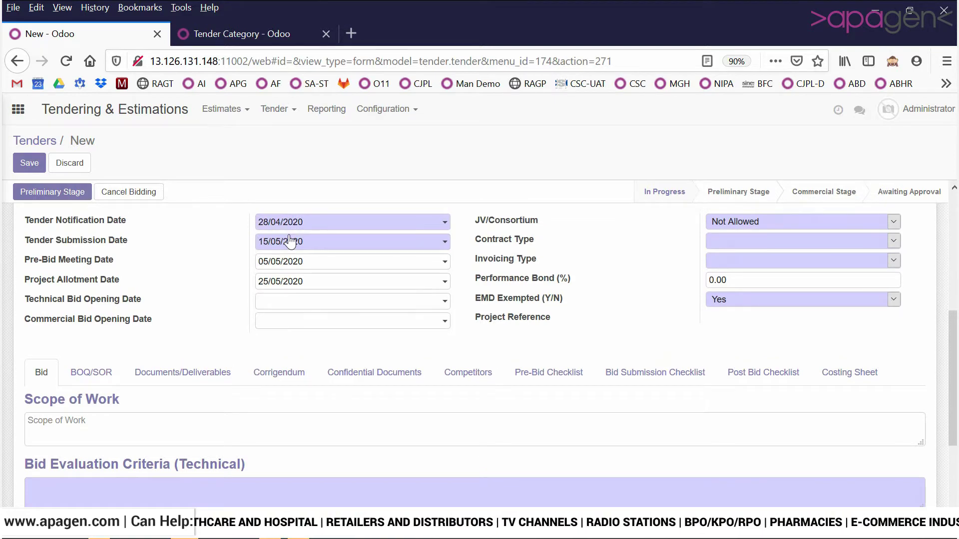
click(298, 311)
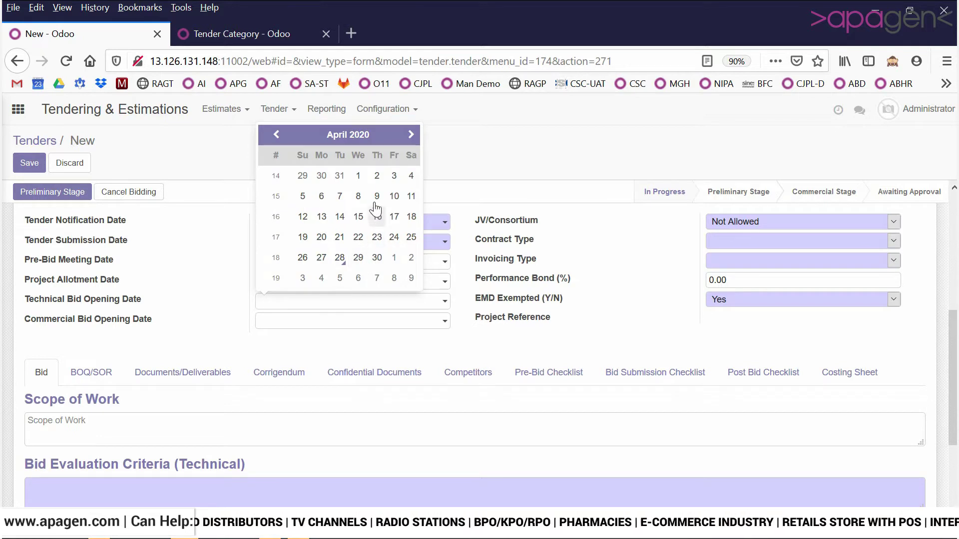
click(410, 135)
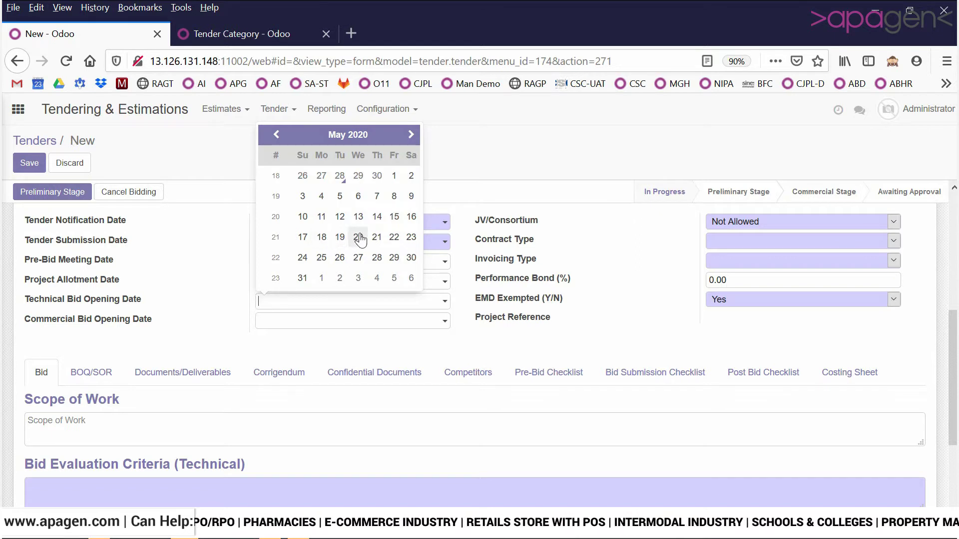
click(322, 245)
- Set the Commercial Bid Opening Date of the tender to 22/05/2020
click(300, 324)
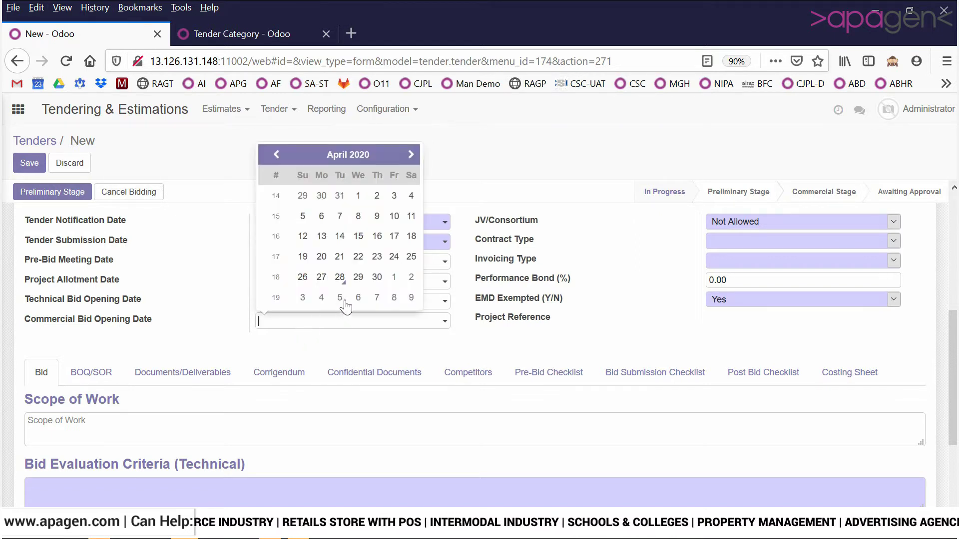
click(358, 257)
click(303, 325)
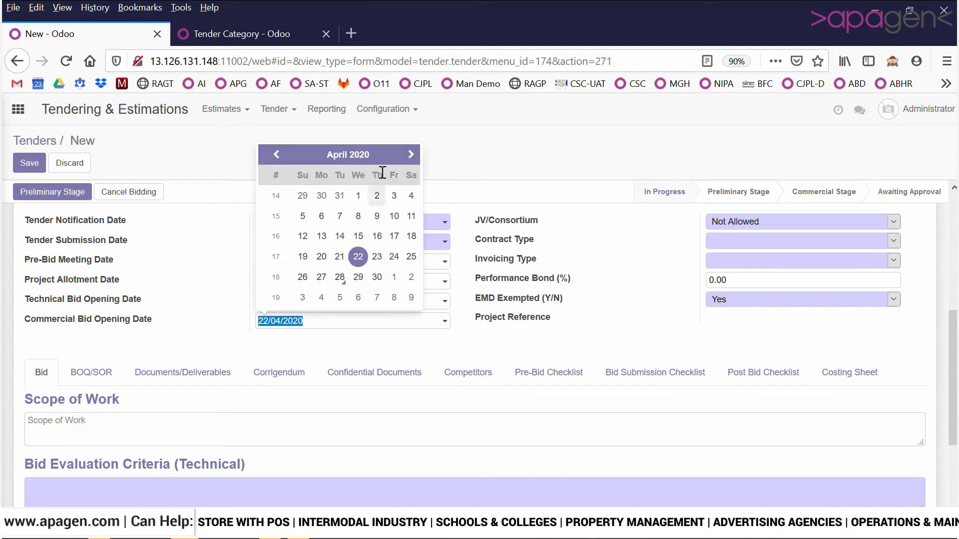
click(411, 154)
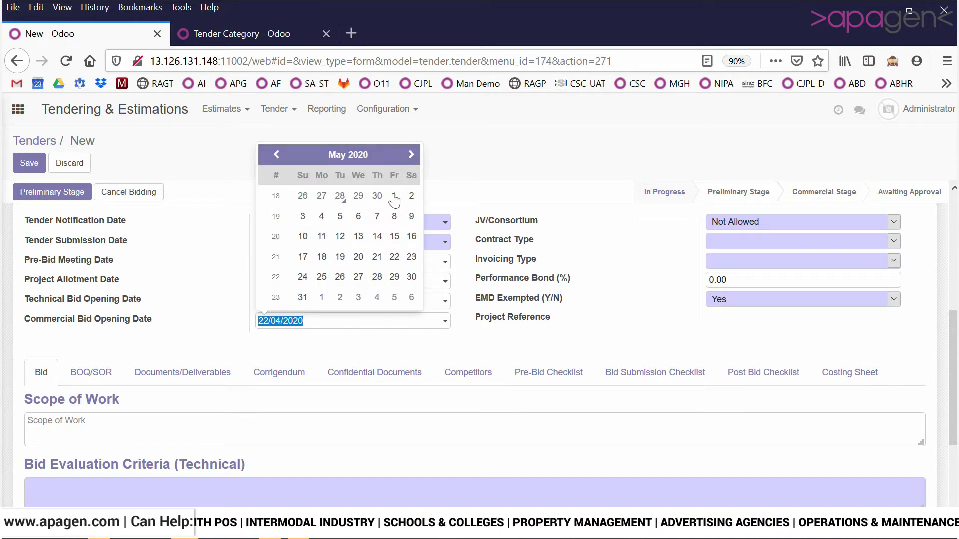
click(394, 258)
- Set the Project Duration to 6 months and the Defect Liability Period to 3 months
scroll(587, 303, up, 5)
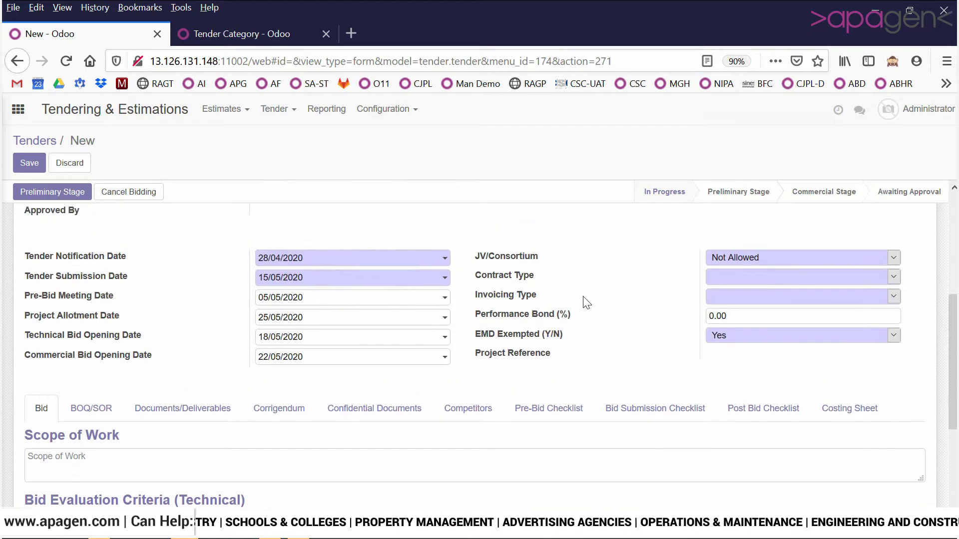
scroll(608, 288, down, 1)
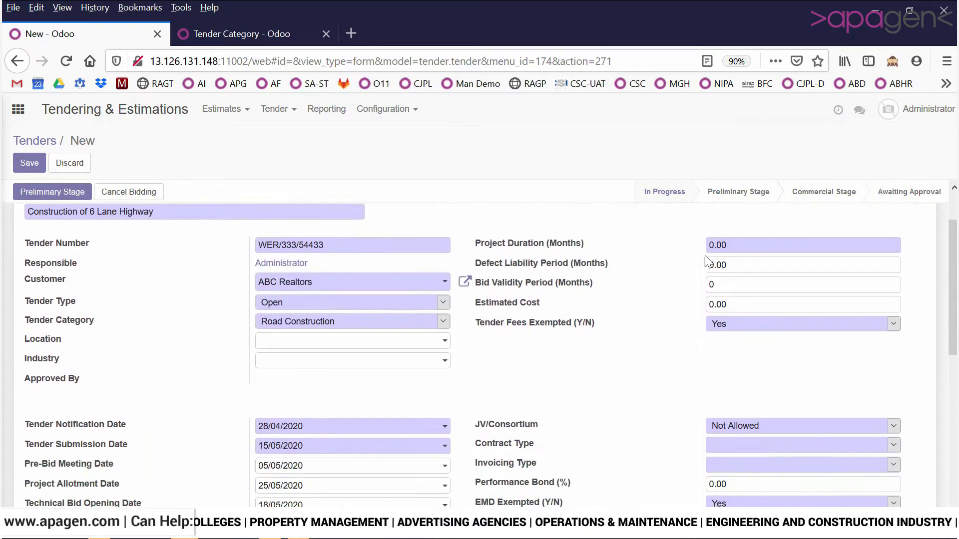
drag(728, 245, 688, 246)
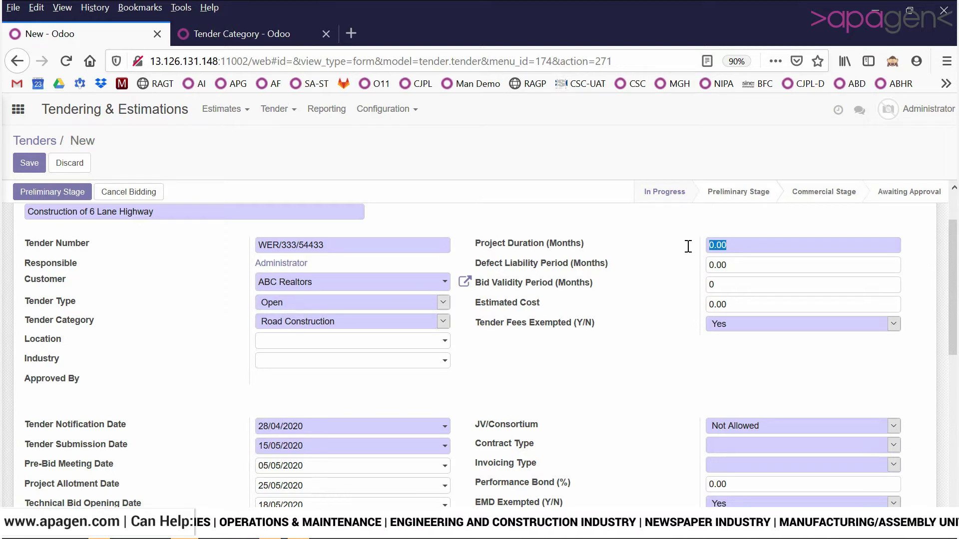
text(6)
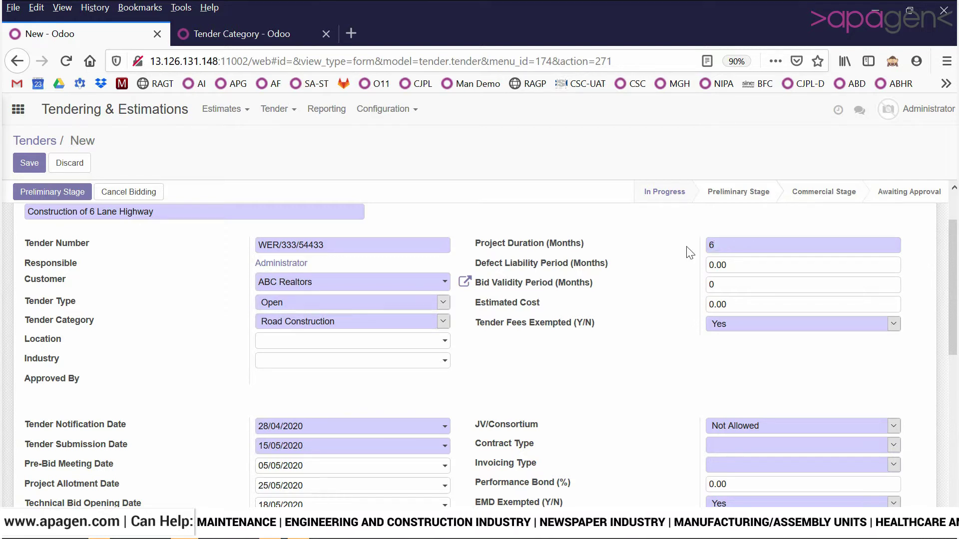
drag(745, 266, 676, 272)
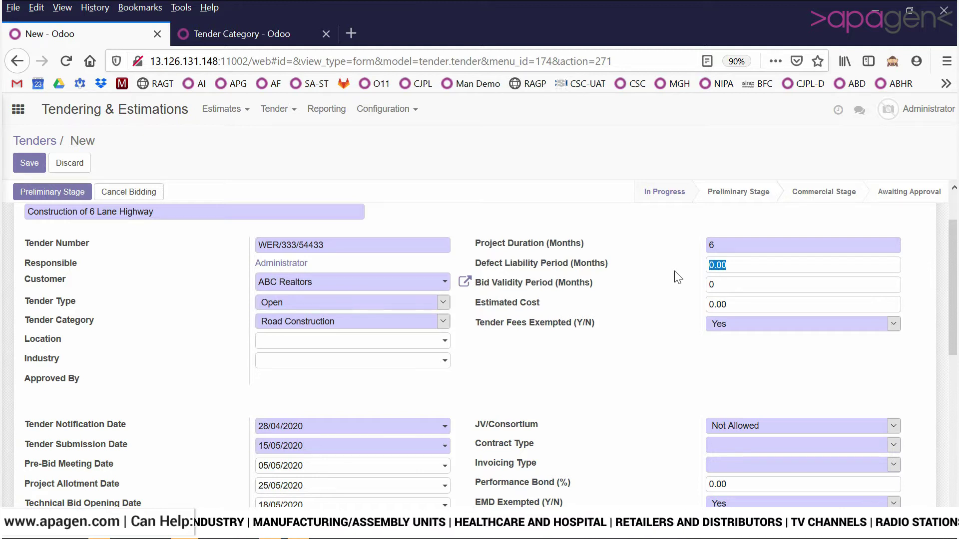
text(3)
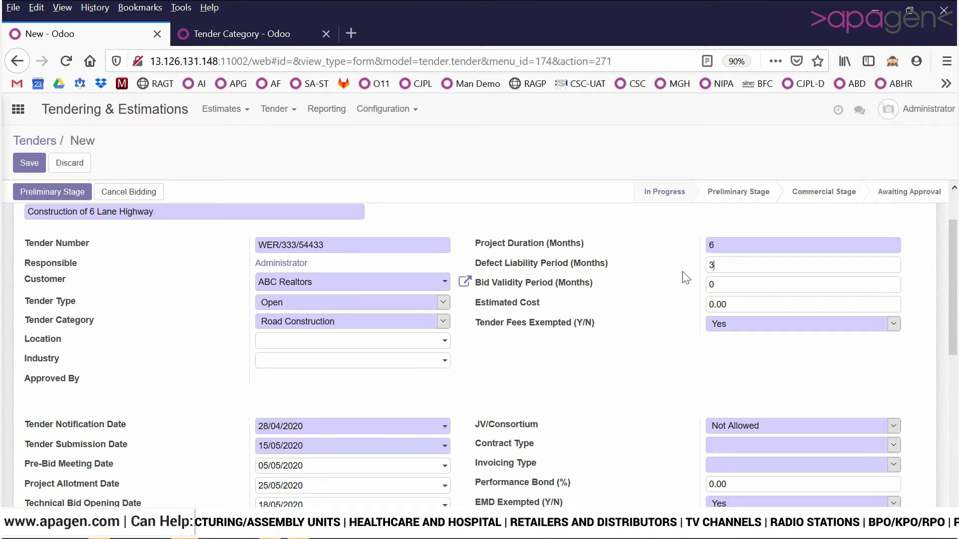
- Set the Bid Validity Period to 3 months and the Estimated Cost to 6543232
drag(722, 285, 645, 285)
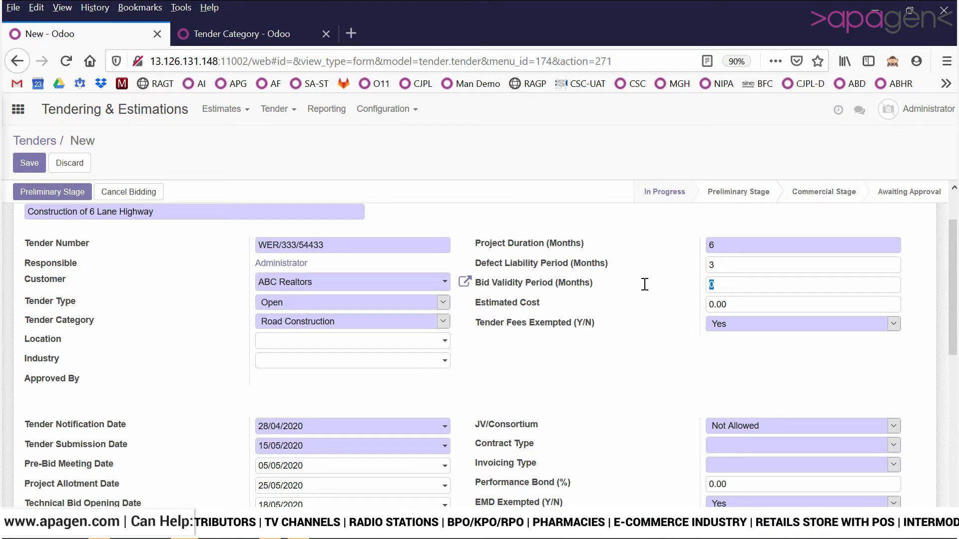
text(3)
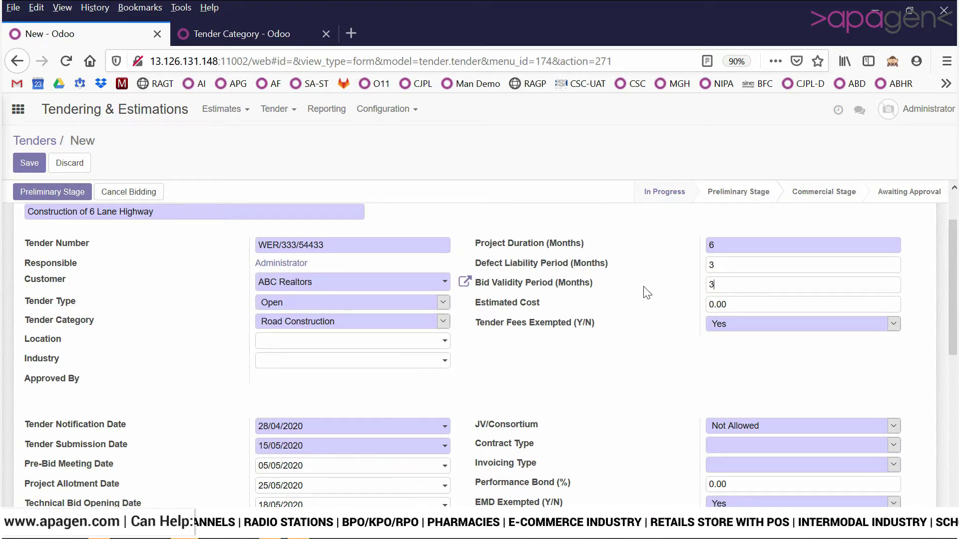
double_click(724, 305)
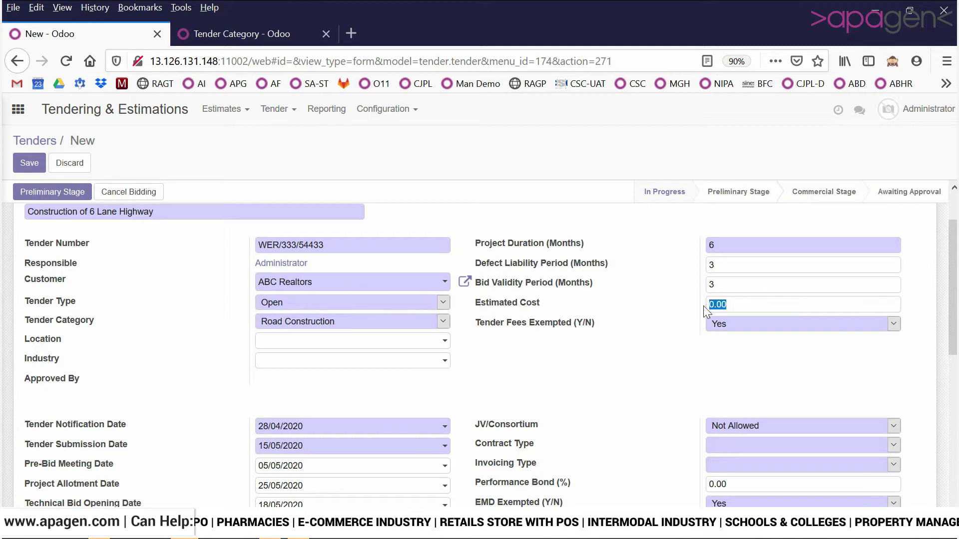
text(6543232)
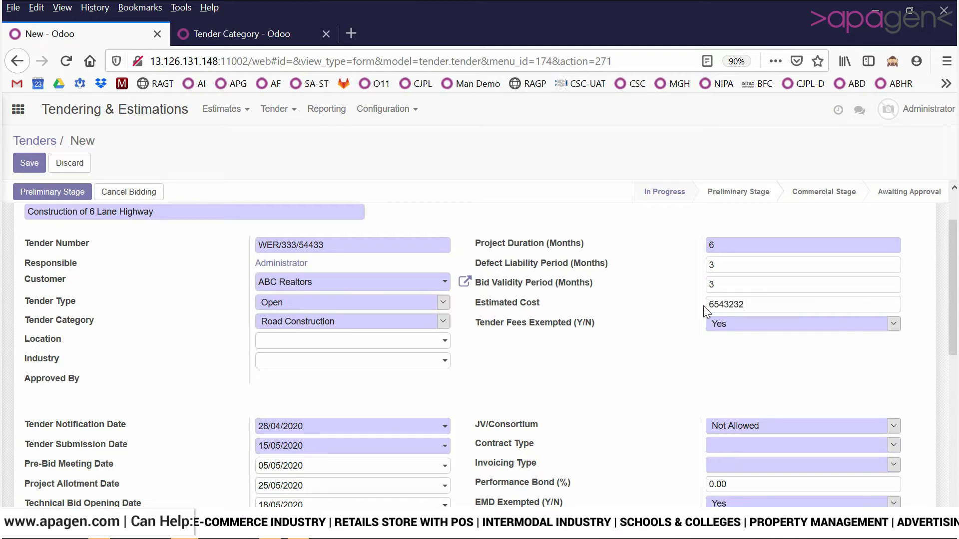
- Set Tender Fees Exempted to No and enter Tender Fees of 3456 for the tender
scroll(672, 260, down, 2)
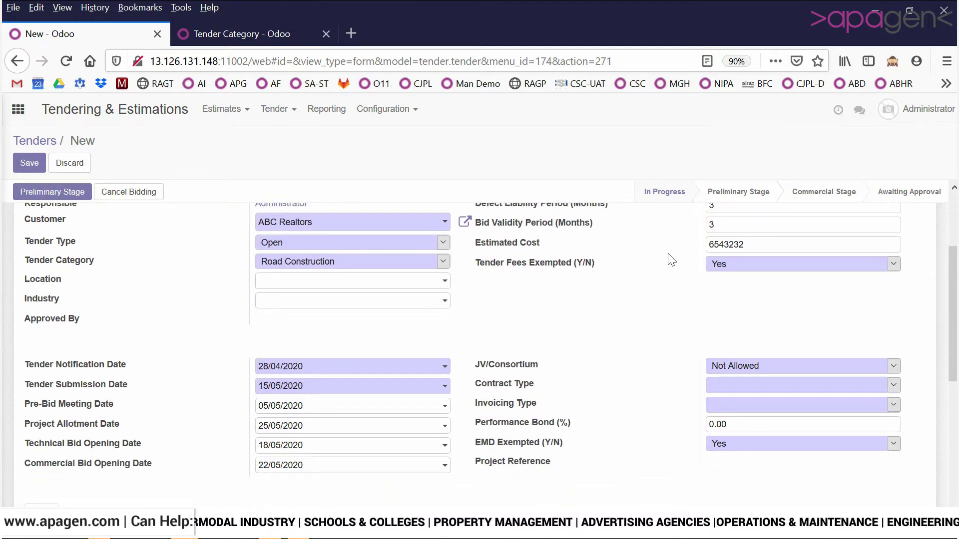
click(719, 273)
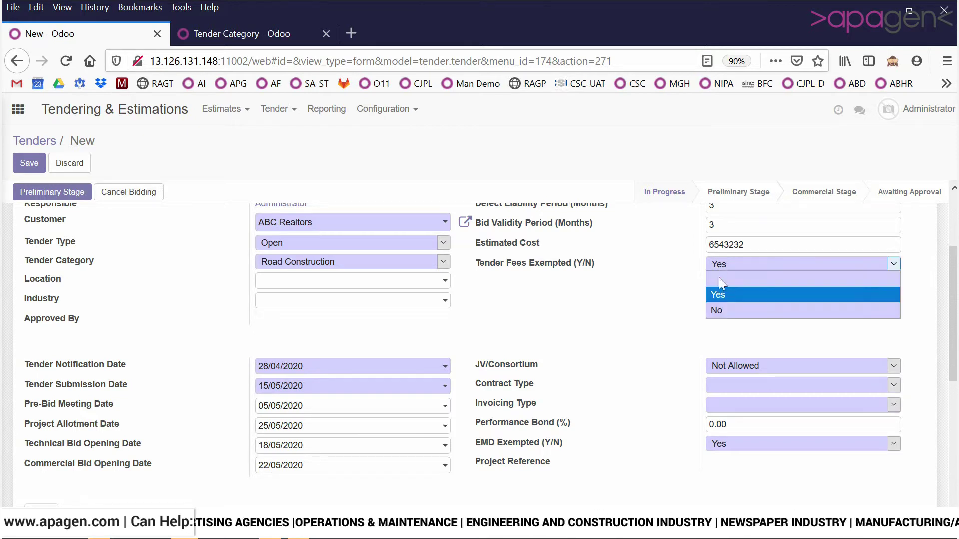
click(726, 312)
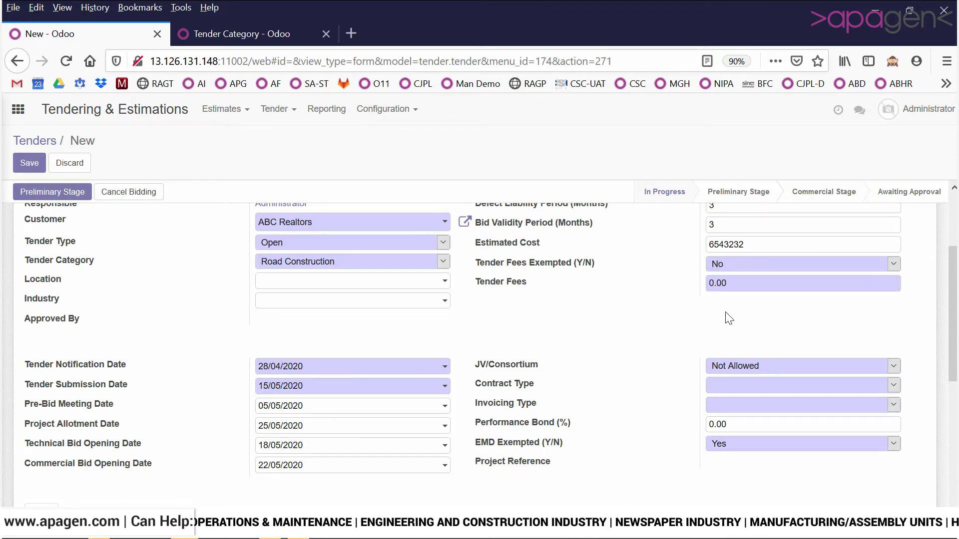
drag(751, 284, 669, 285)
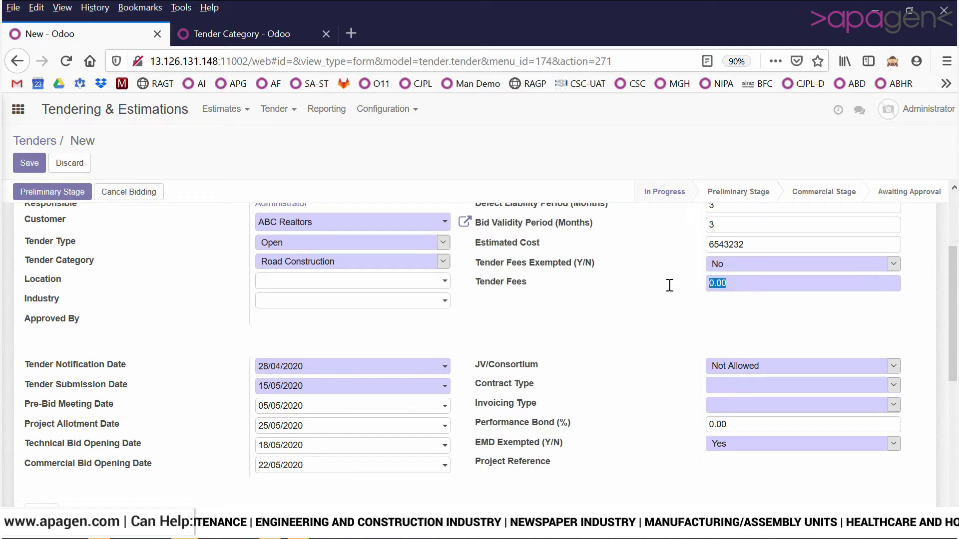
text(3456)
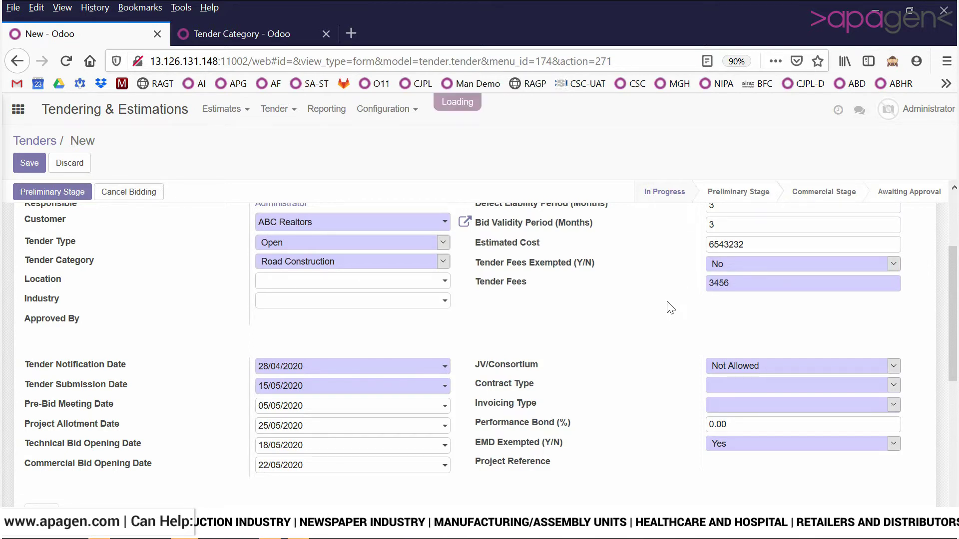
- Set JV/Consortium to Allowed and view the JV/Consortium Questionnaire of the tender
scroll(670, 308, down, 3)
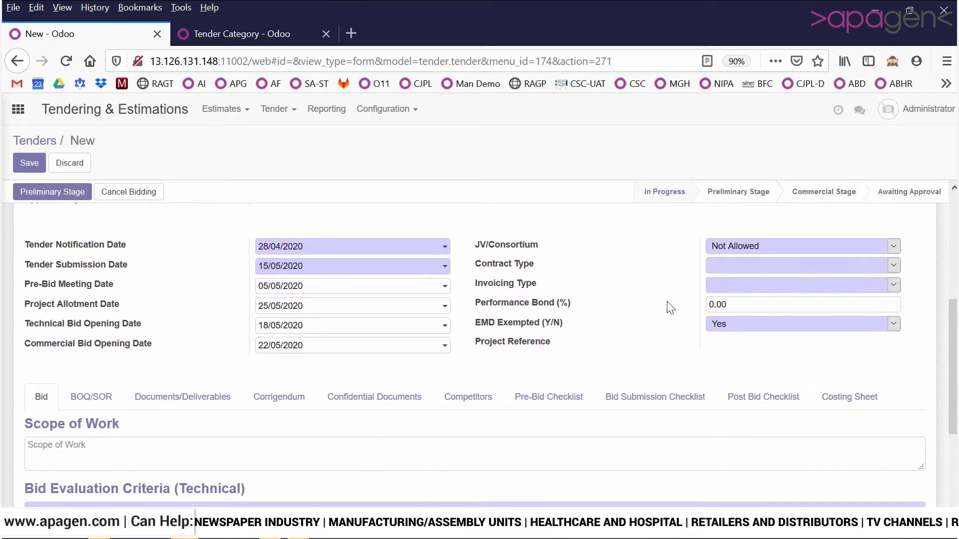
click(732, 250)
click(733, 280)
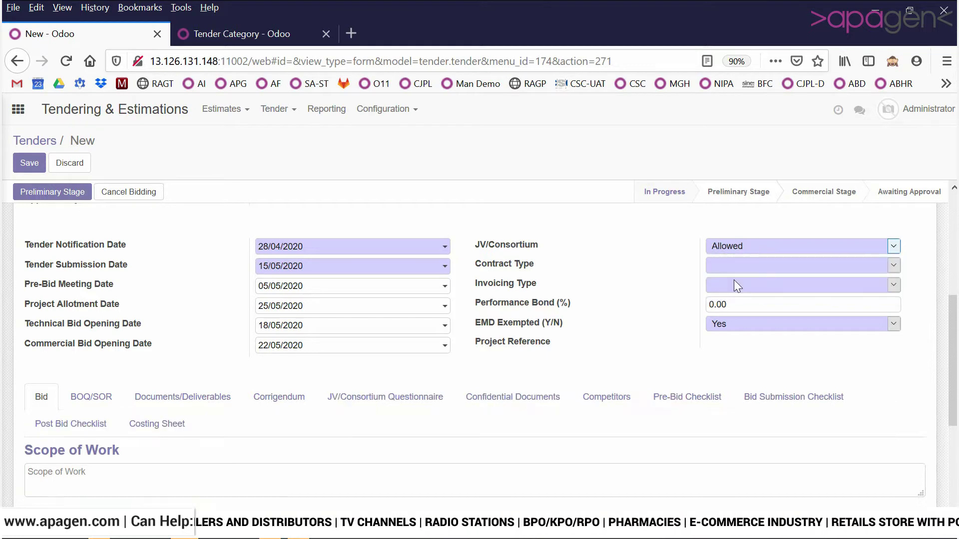
click(353, 405)
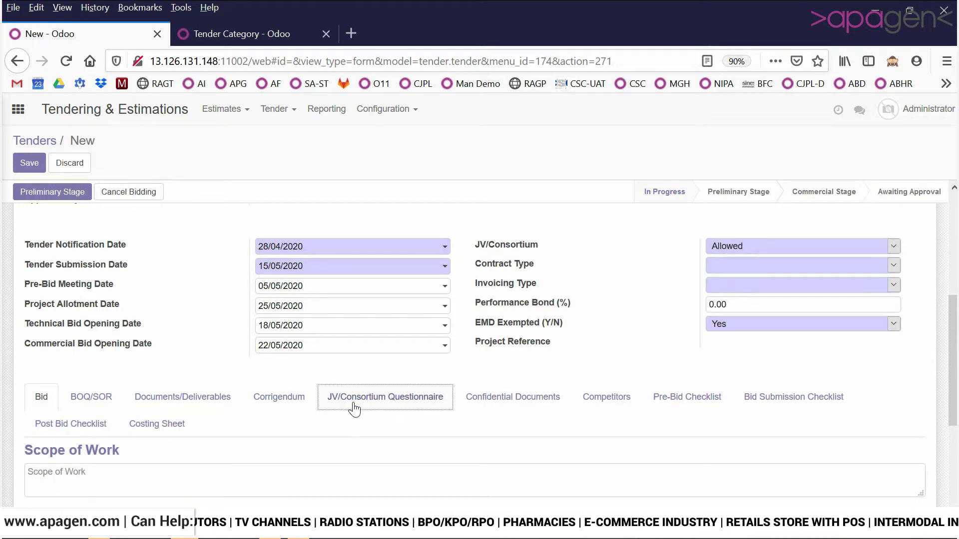
scroll(364, 397, down, 3)
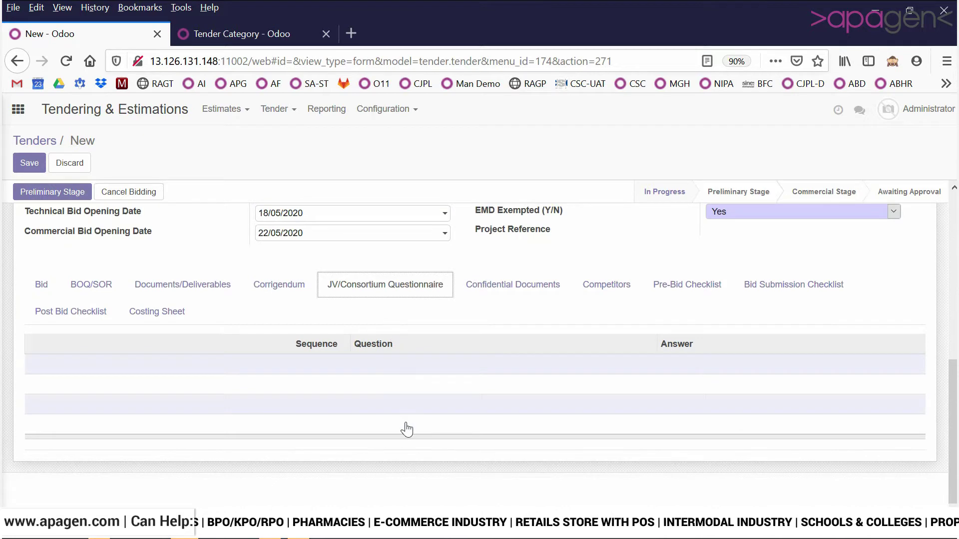
scroll(407, 430, up, 3)
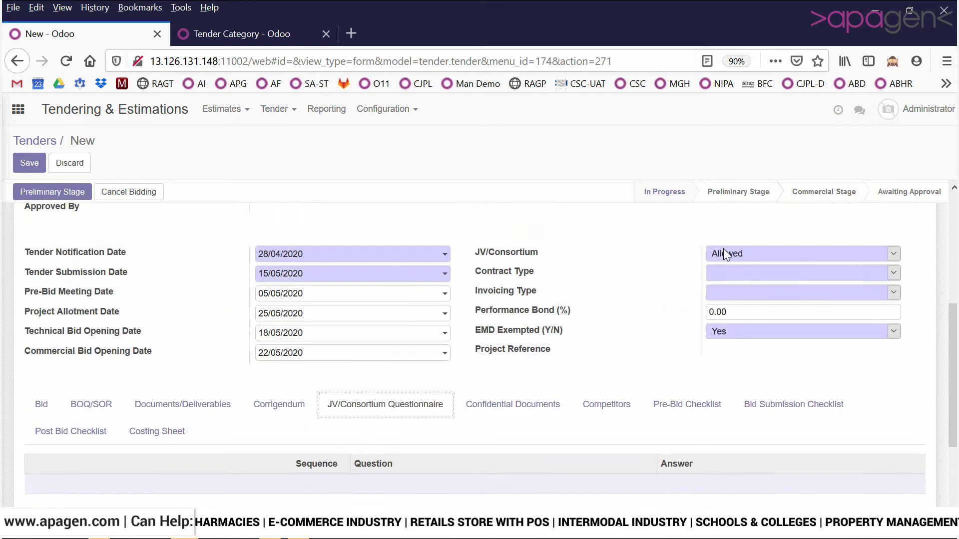
- Set JV/Consortium back to Not Allowed and the Contract Type to Item Rate
click(725, 254)
click(733, 302)
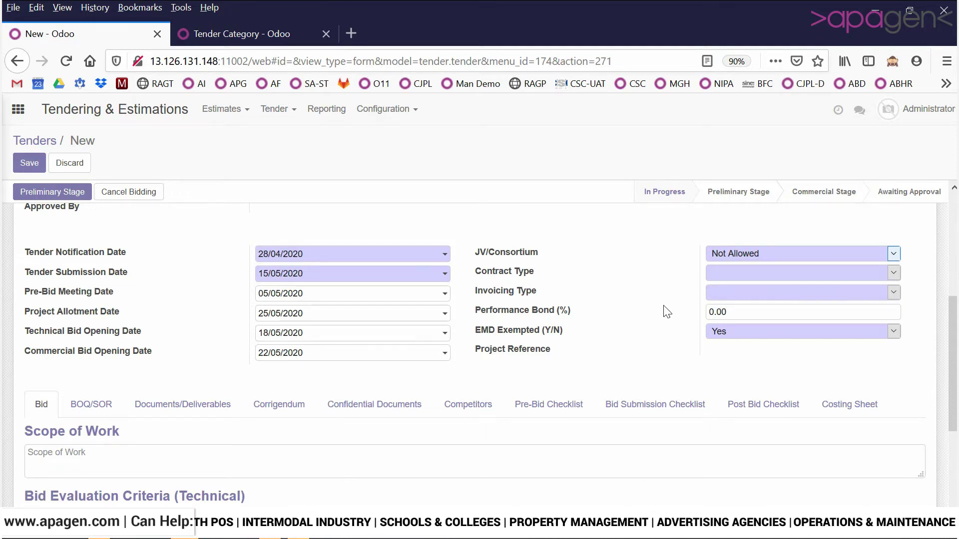
click(732, 276)
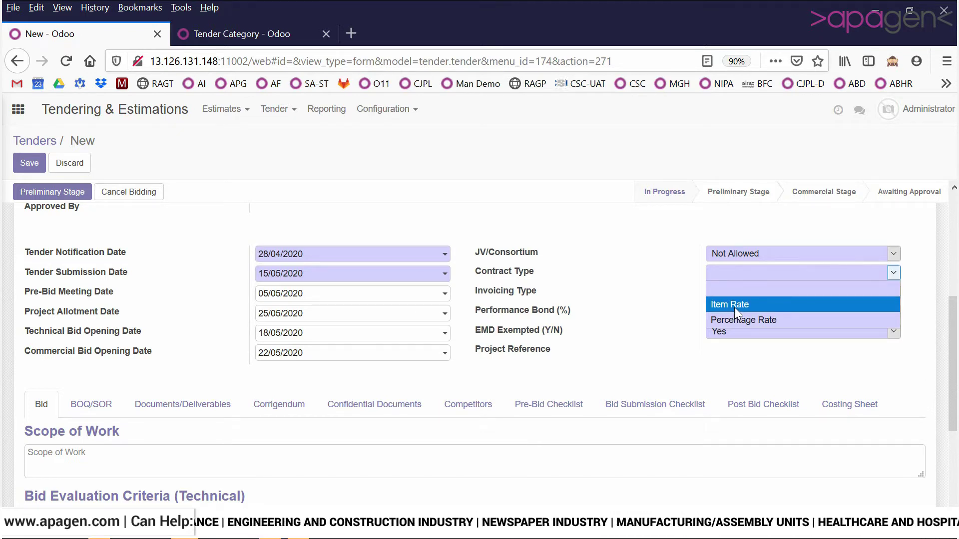
click(734, 307)
- Set the Invoicing Type of the tender to Running Bill
click(739, 292)
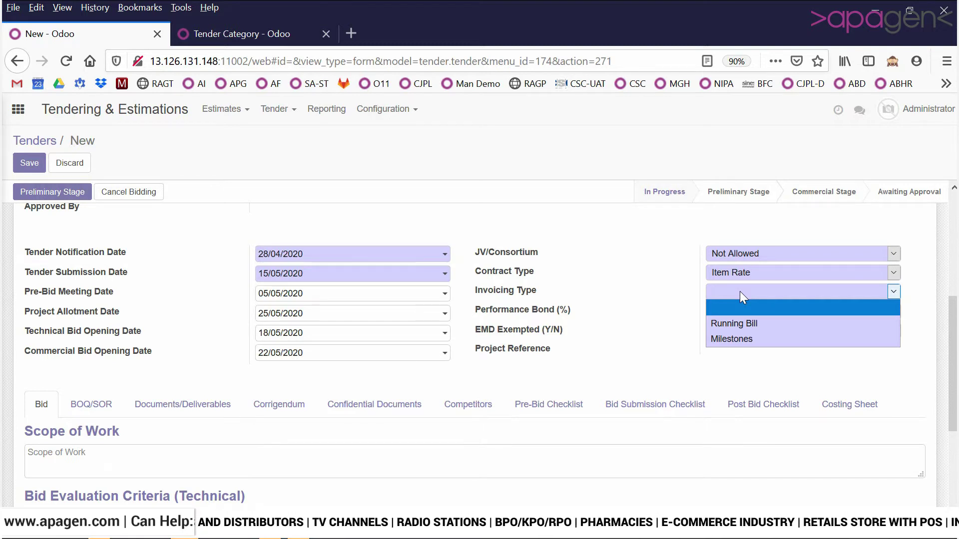
click(727, 329)
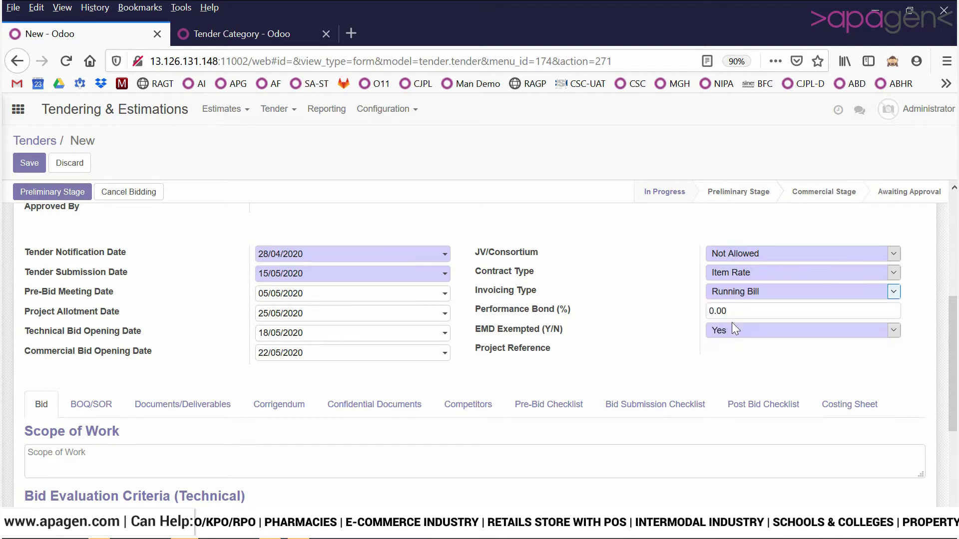
key(Tab)
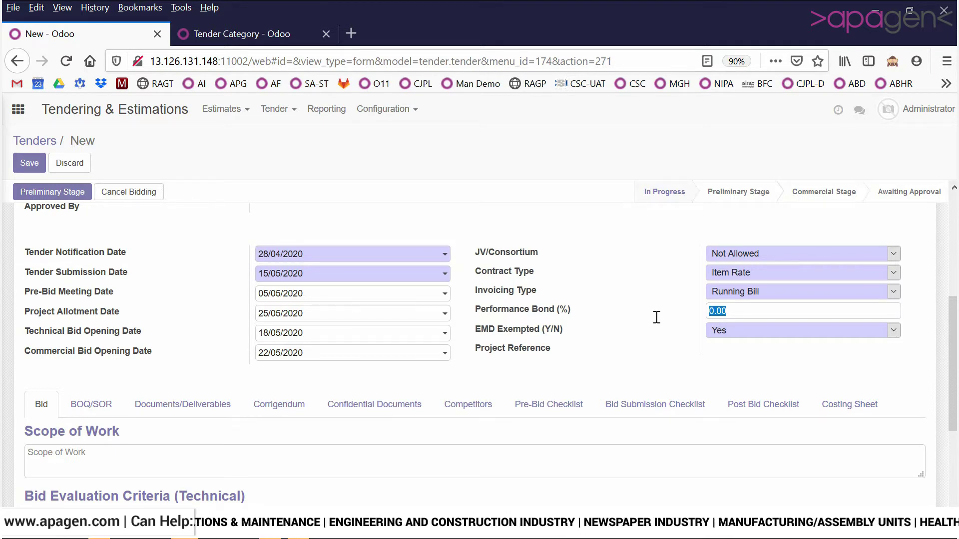
click(659, 324)
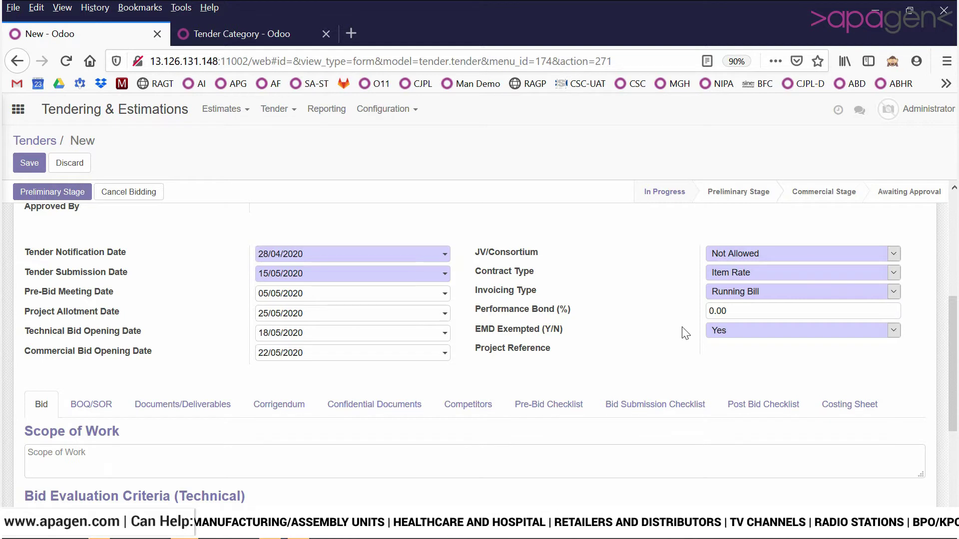
- Set EMD Exempted to No and the Earnest Money Deposit to 654
click(733, 328)
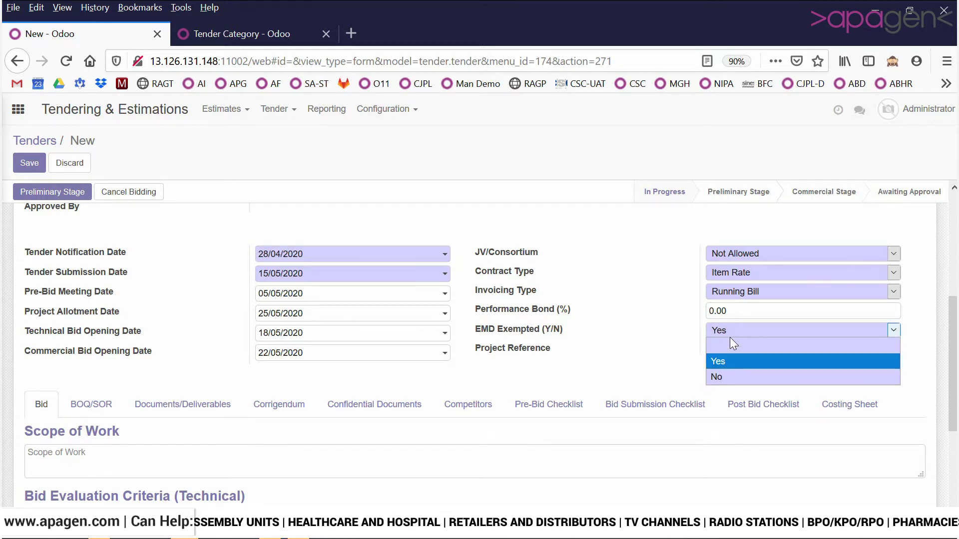
click(720, 376)
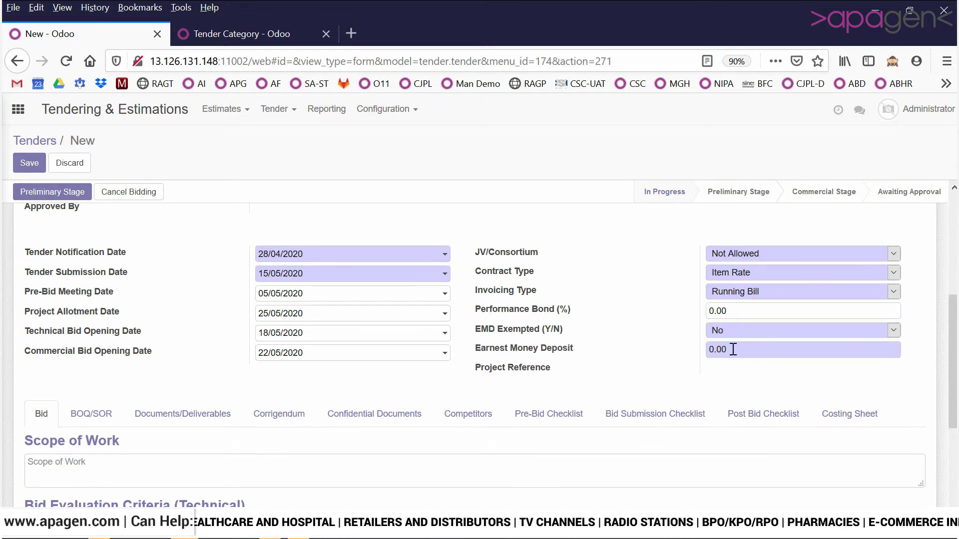
drag(734, 350, 663, 350)
text(654)
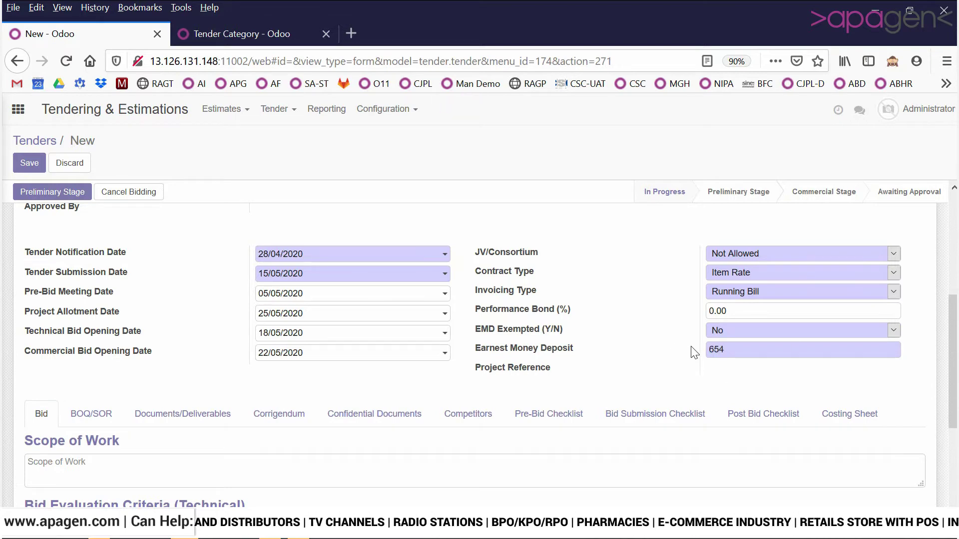
- Try to save the new tender
drag(953, 352, 930, 220)
click(31, 162)
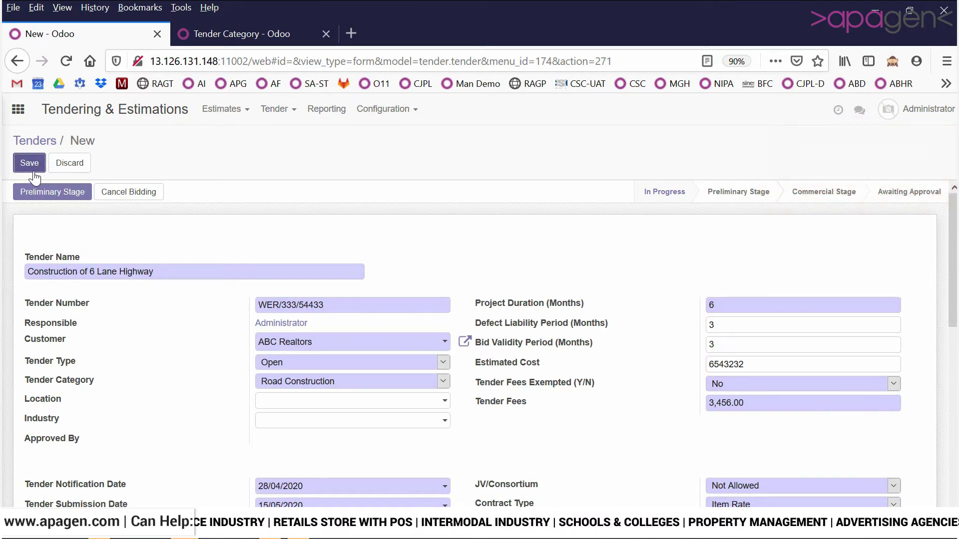
click(33, 169)
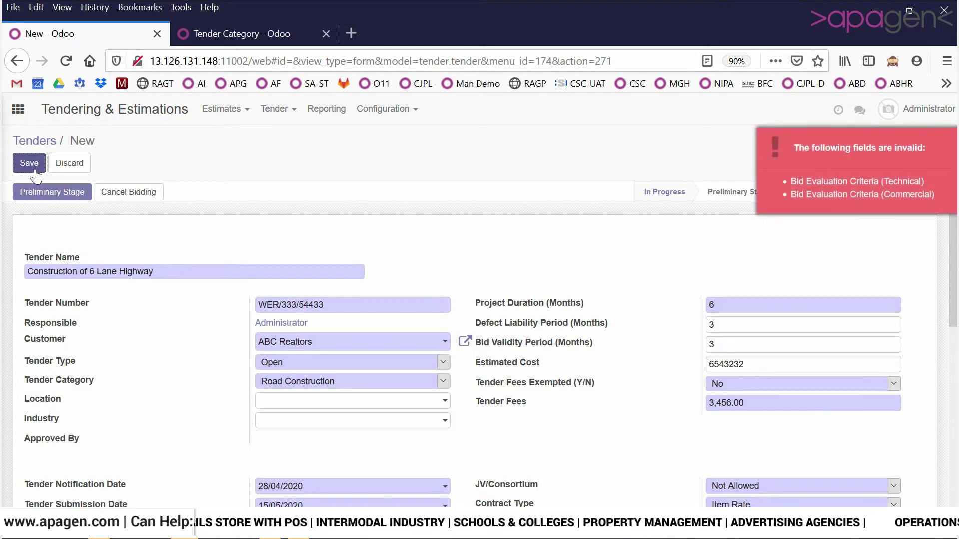
click(33, 170)
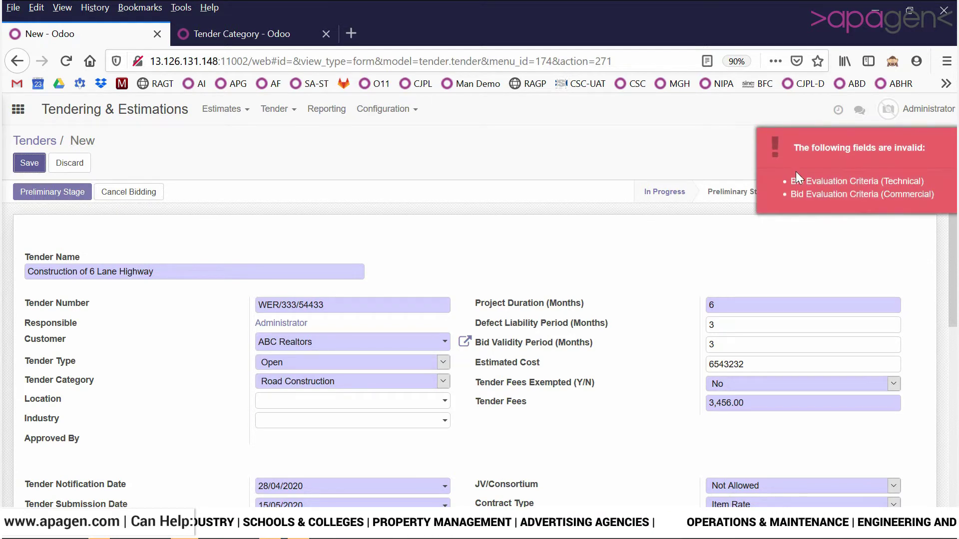
- Enter "Construction of Highway" as the tender's Scope of Work in the bid details
scroll(593, 257, down, 5)
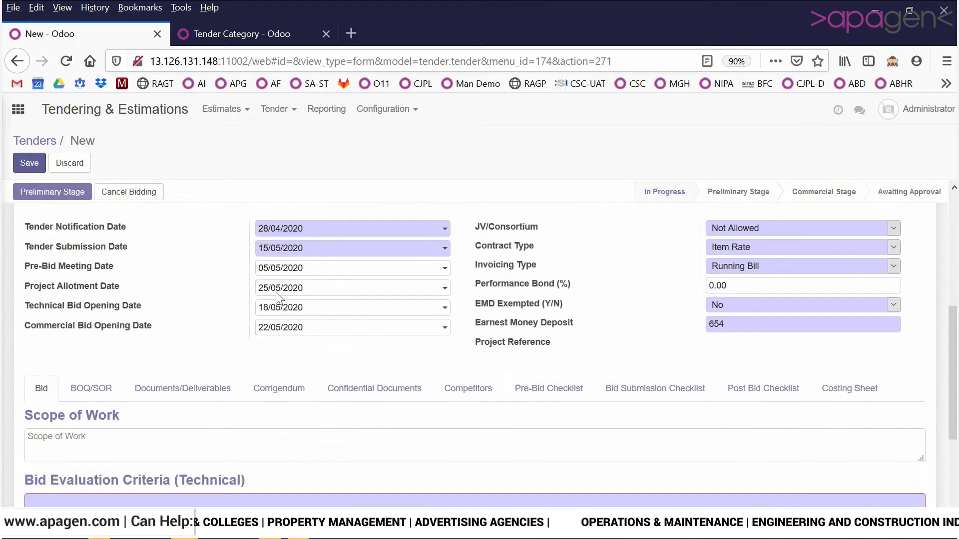
scroll(276, 294, down, 3)
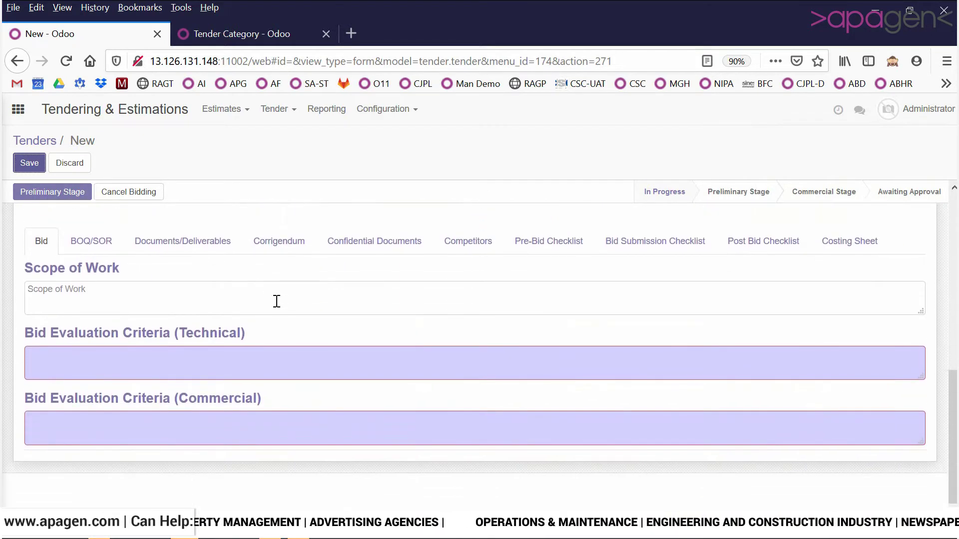
click(277, 301)
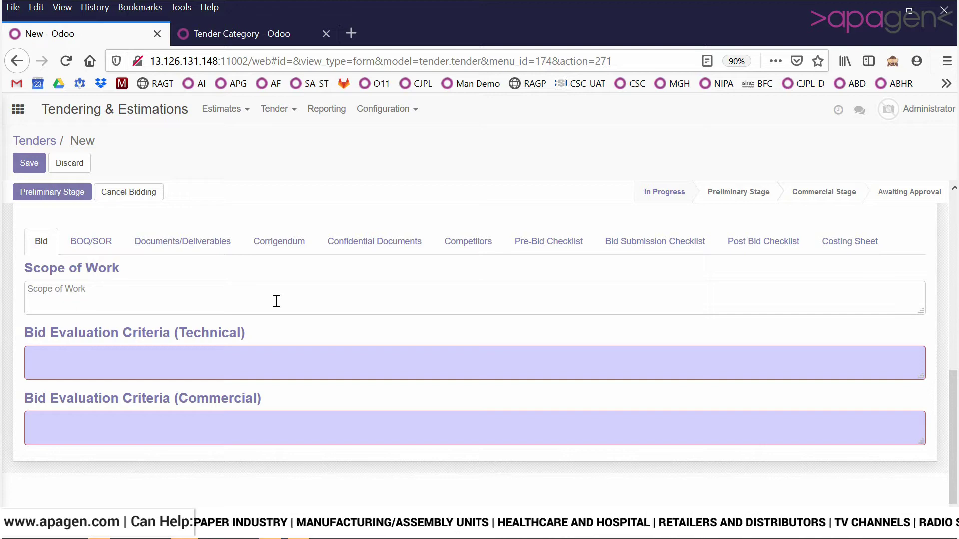
text(C)
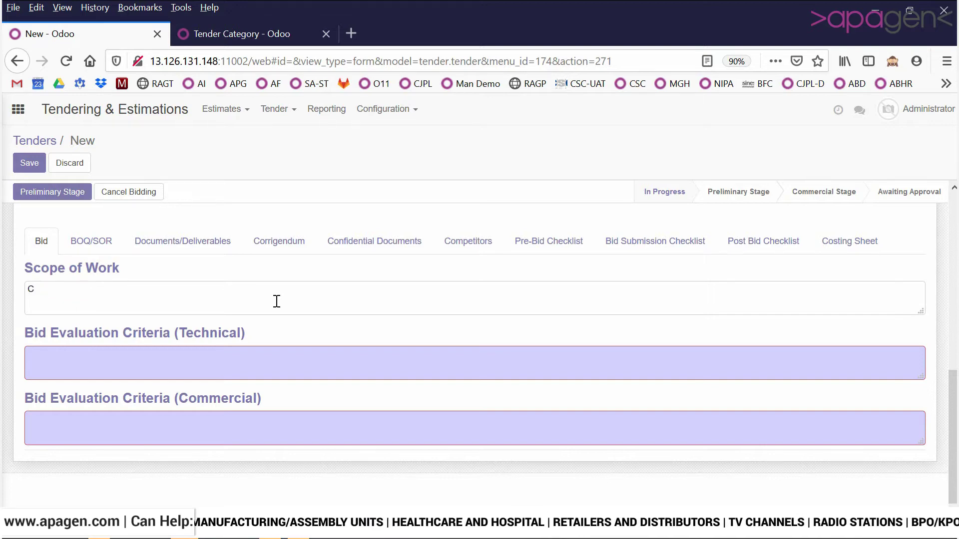
text(onstruction og)
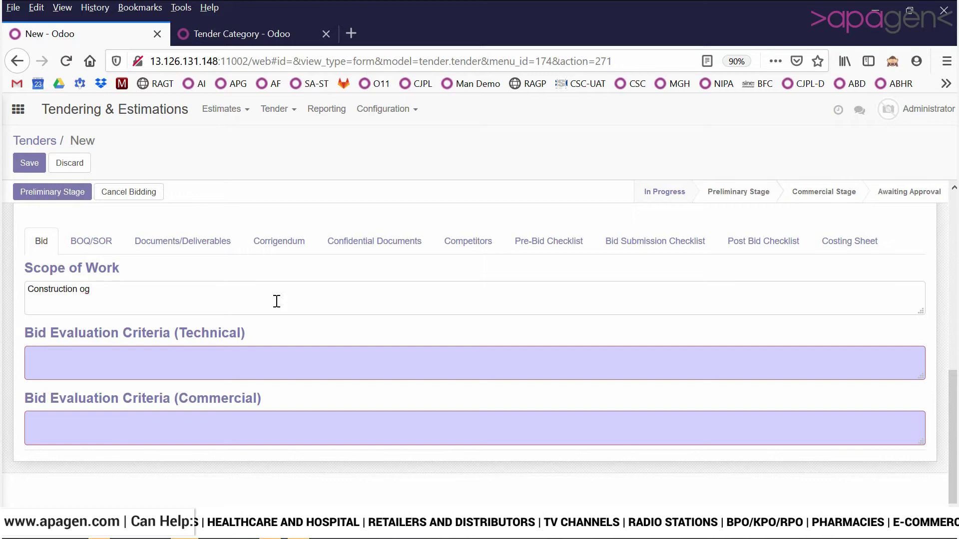
key(BackSpace)
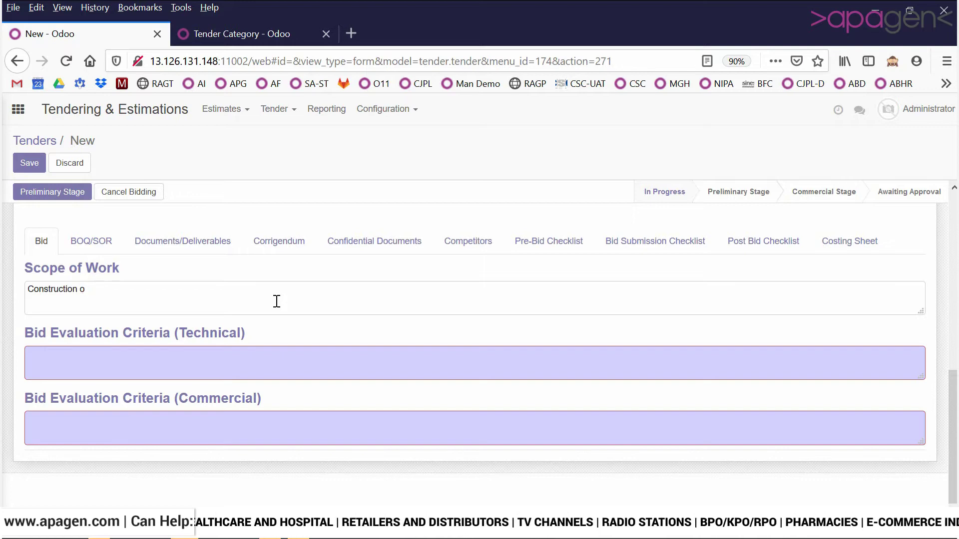
text(f Hugh)
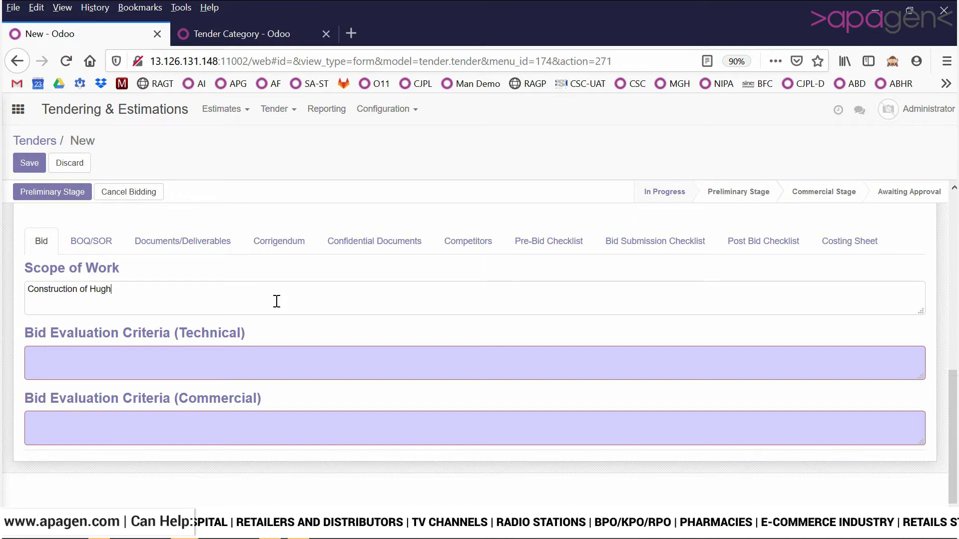
text(ways a)
key(BackSpace)
key(BackSpace)
key(BackSpace)
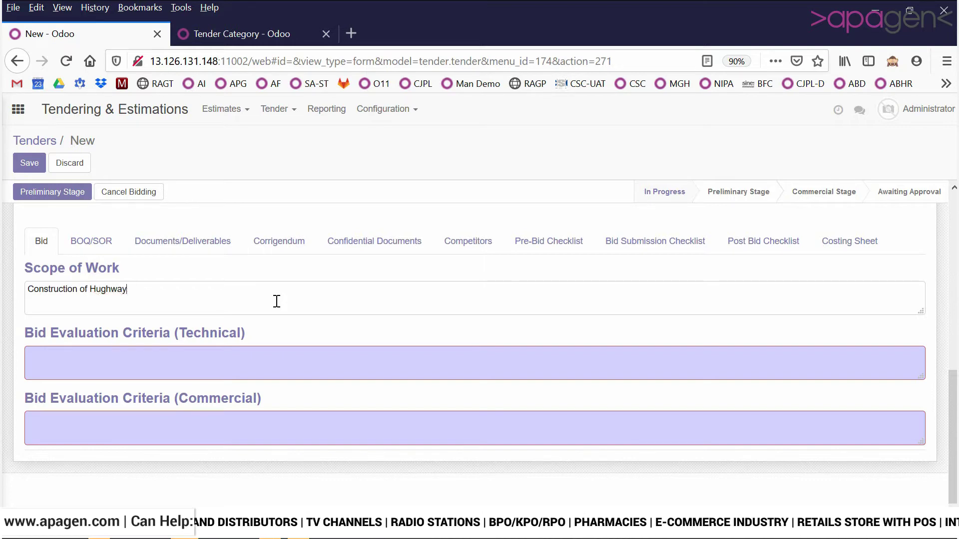
text(as)
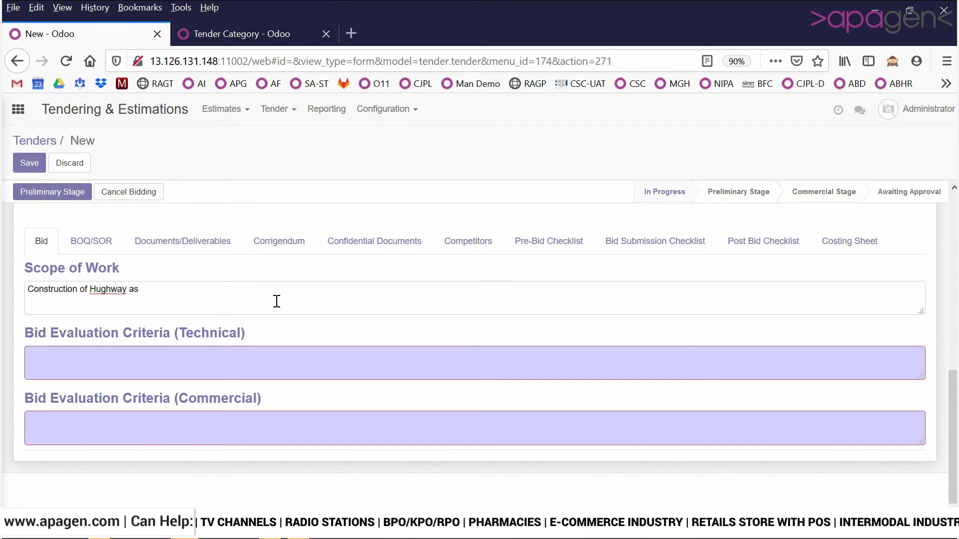
key(BackSpace)
key(BackSpace)
key(BackSpace)
key(BackSpace)
key(BackSpace)
key(BackSpace)
key(BackSpace)
key(BackSpace)
key(BackSpace)
text(ighway)
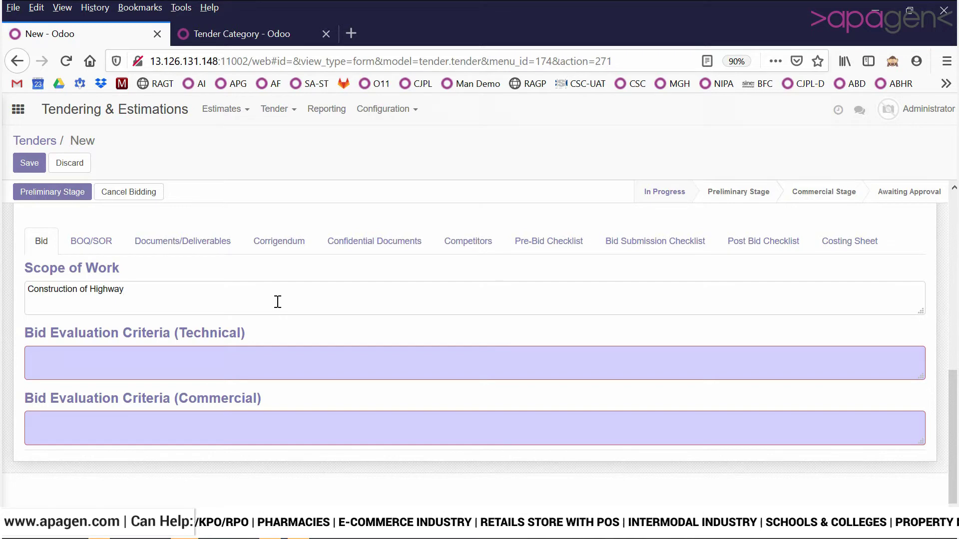
- Replace the word Highway in the Scope of Work so it reads "Construction of 6 lane as extension of 4 way"
key(BackSpace)
key(BackSpace)
key(BackSpace)
key(BackSpace)
key(BackSpace)
key(BackSpace)
key(BackSpace)
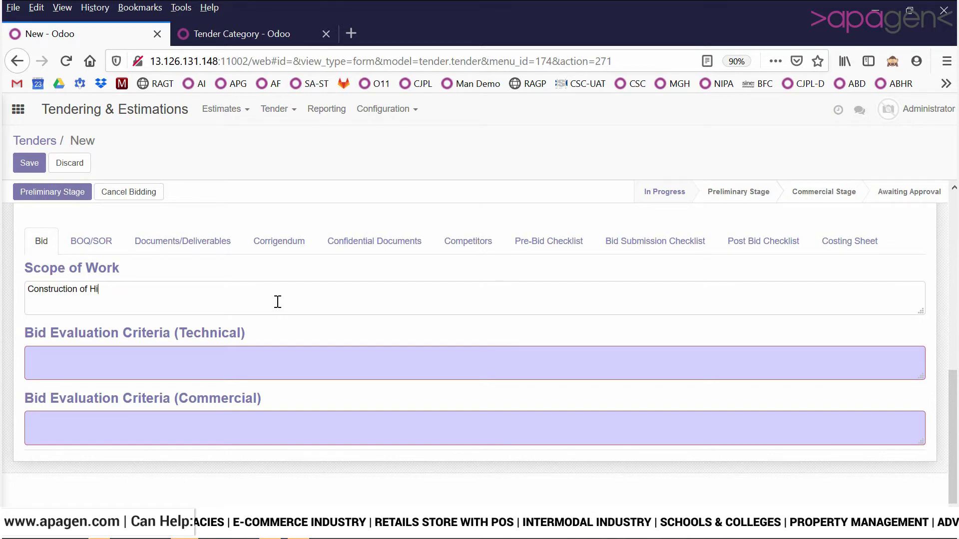
text(6 la)
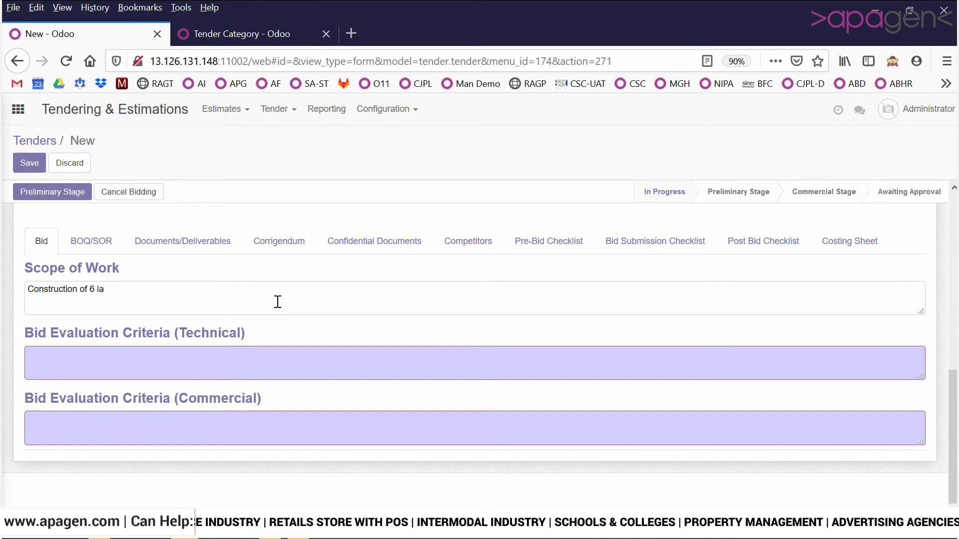
text(ne as extension )
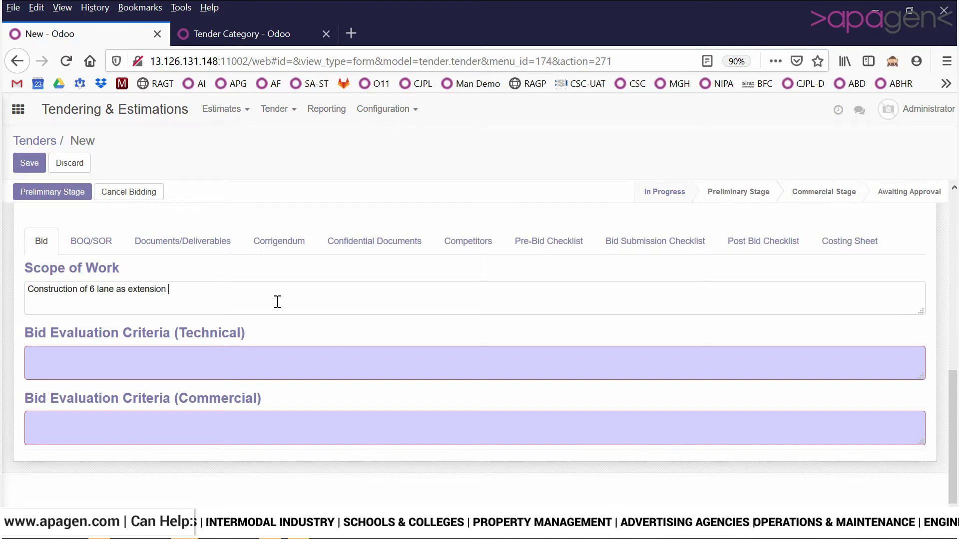
text(of)
text( 4 way)
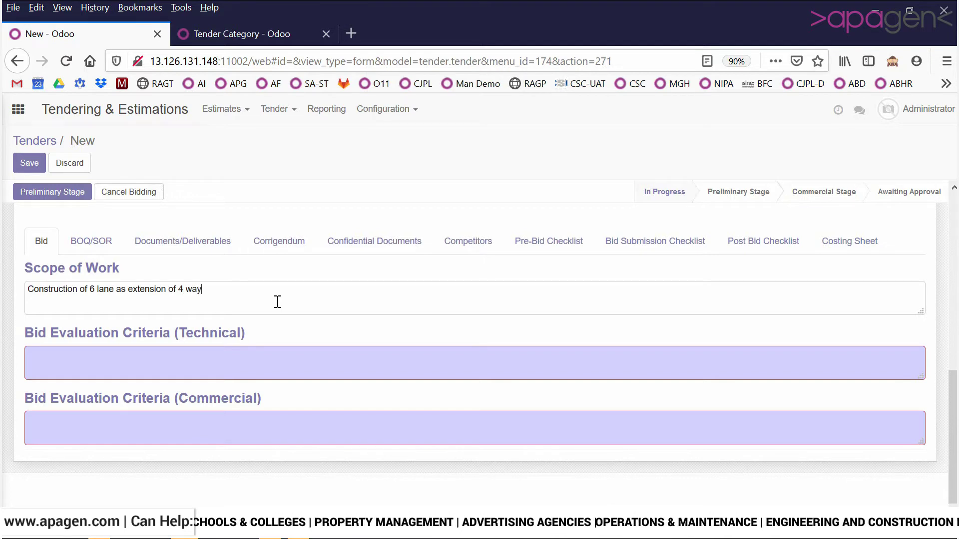
- Fill the technical bid evaluation criteria with a copy of its own heading, "Bid Evaluation Criteria (Technical)"
click(224, 366)
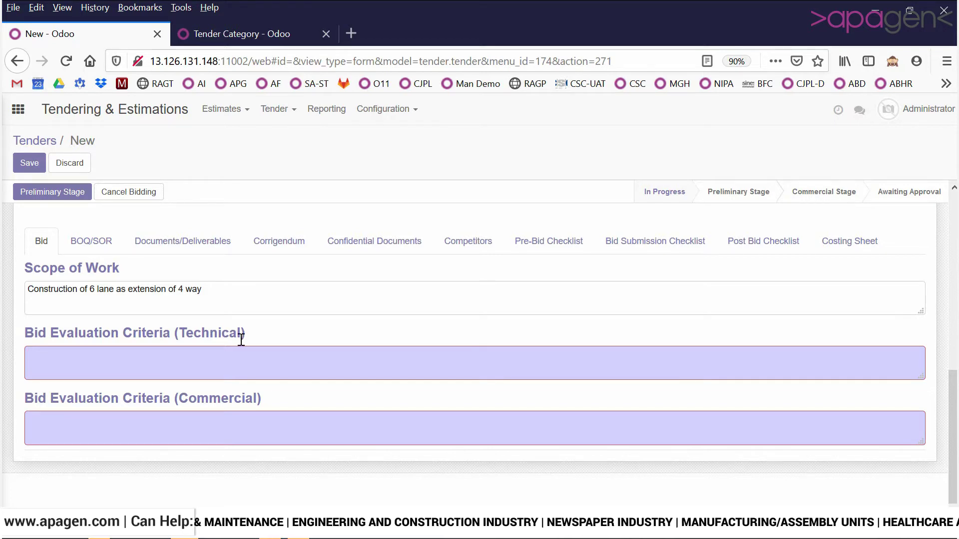
drag(246, 334, 26, 333)
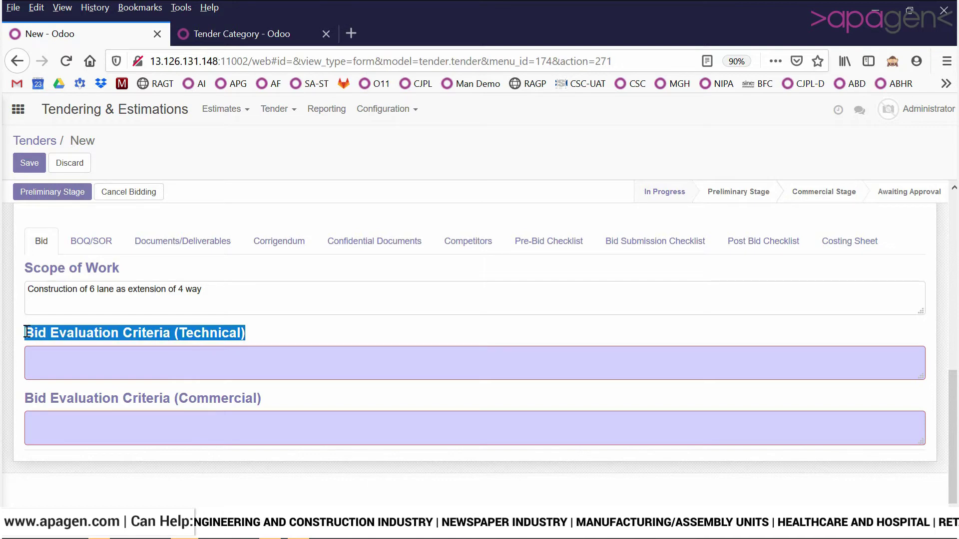
key(ctrl+c)
click(59, 357)
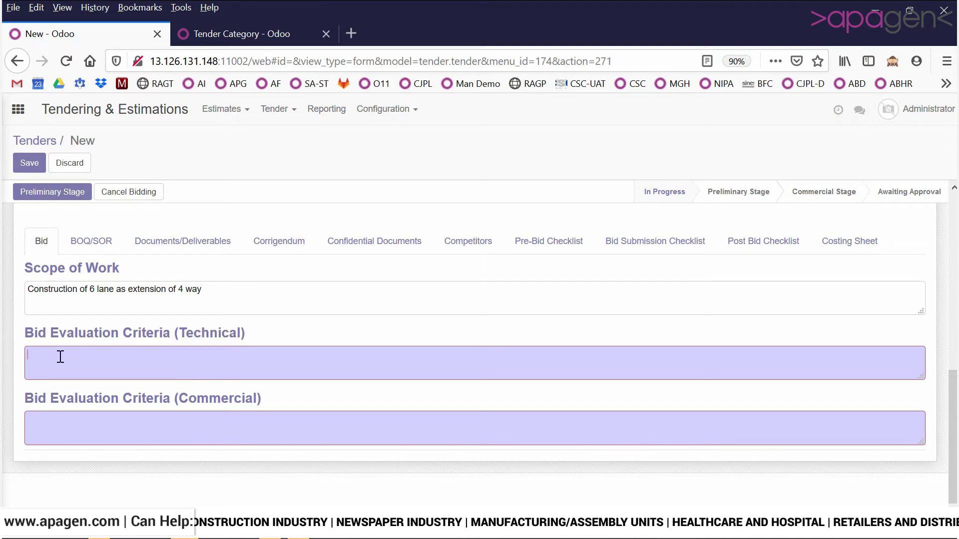
key(ctrl+v)
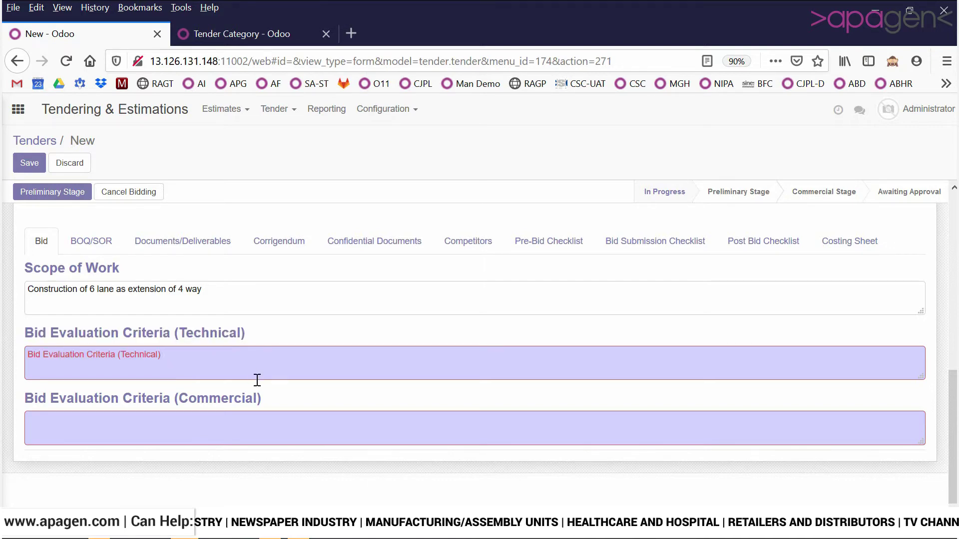
- Fill the commercial bid evaluation criteria with a copy of its own heading, "Bid Evaluation Criteria (Commercial)"
drag(262, 400, 9, 401)
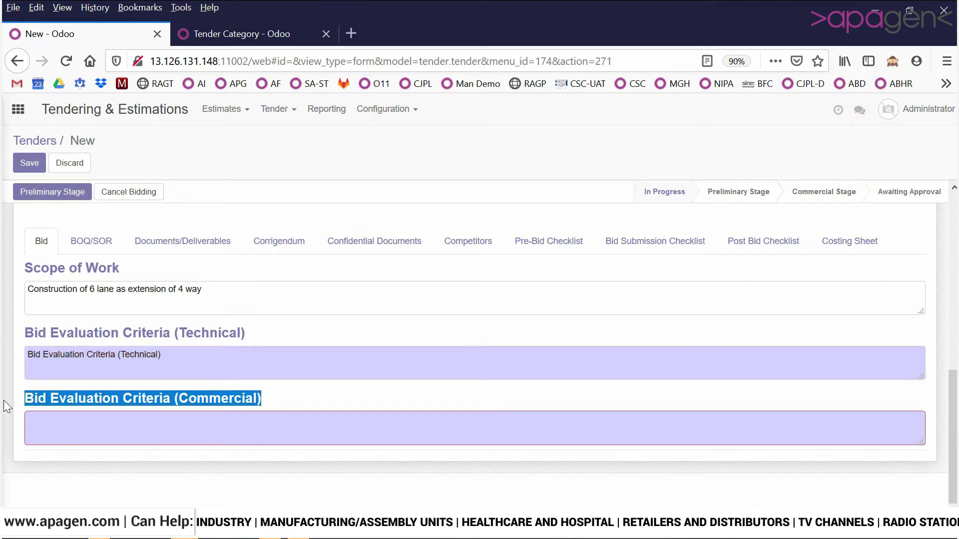
click(64, 427)
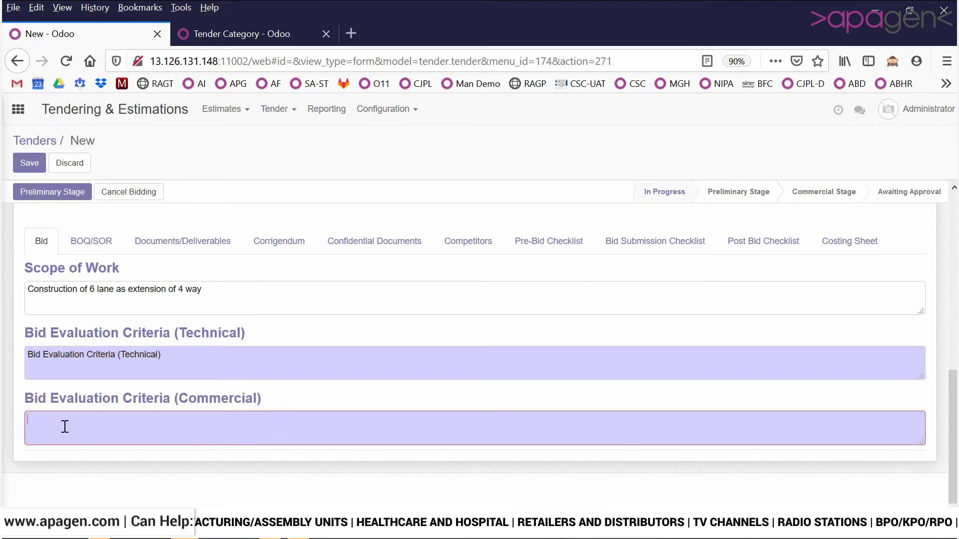
key(ctrl+v)
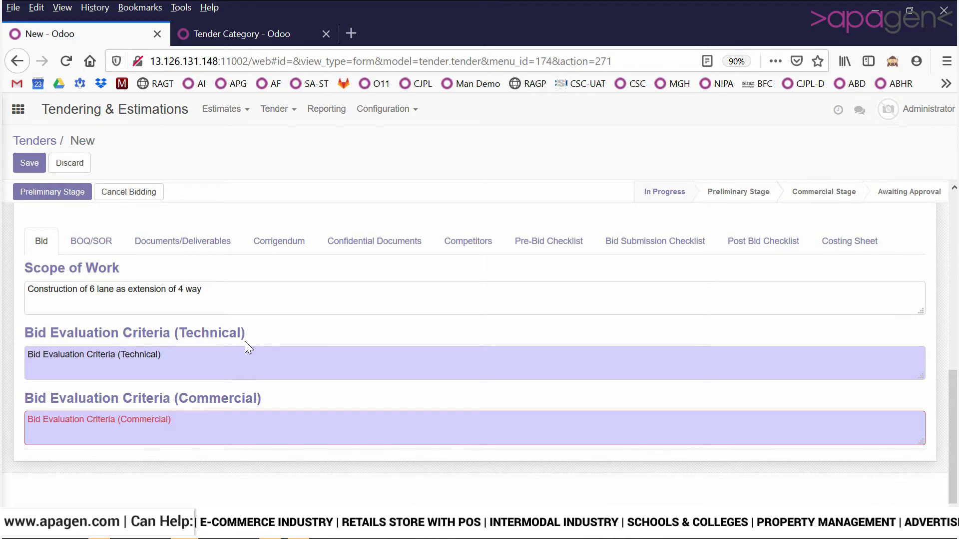
- Start a new BOQ/SOR item for the tender with the description "Site Cleaning"
scroll(228, 322, up, 4)
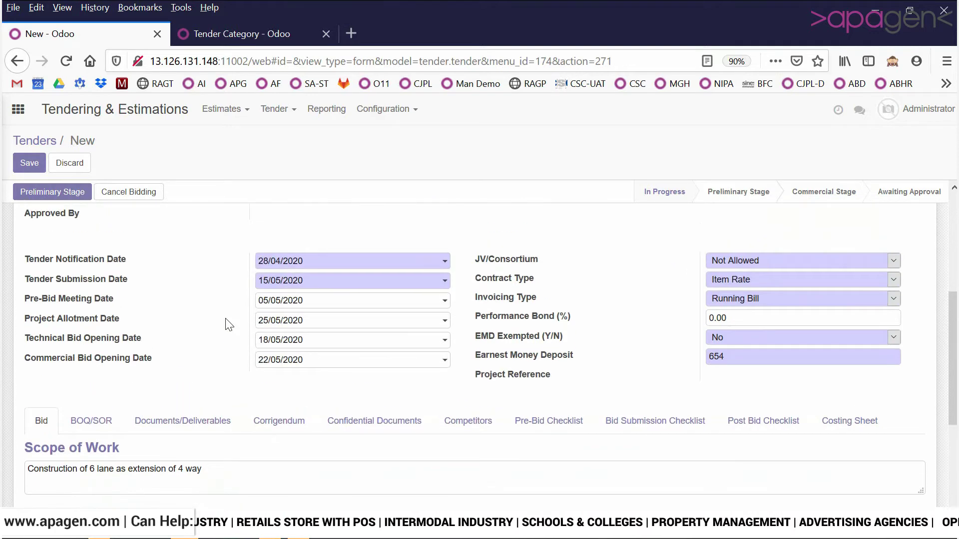
scroll(231, 325, down, 3)
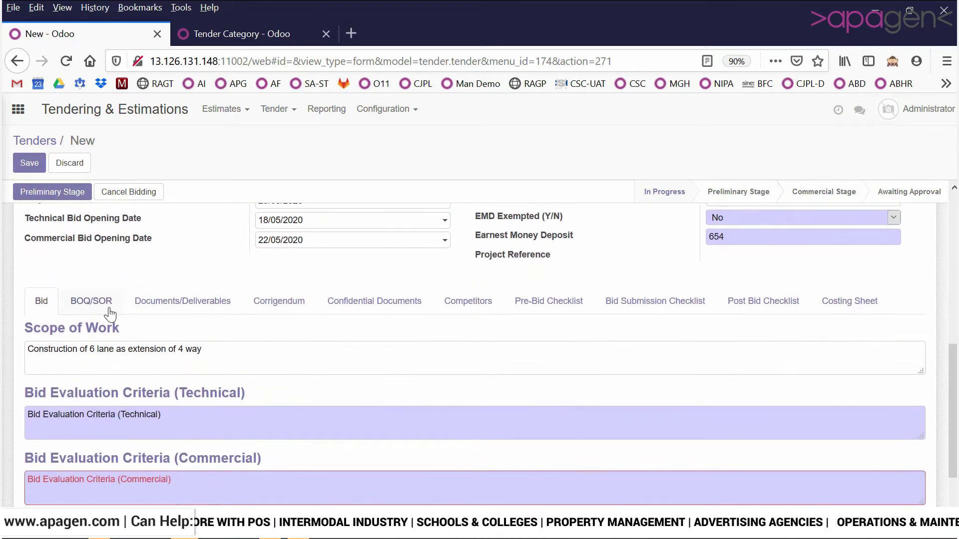
click(110, 313)
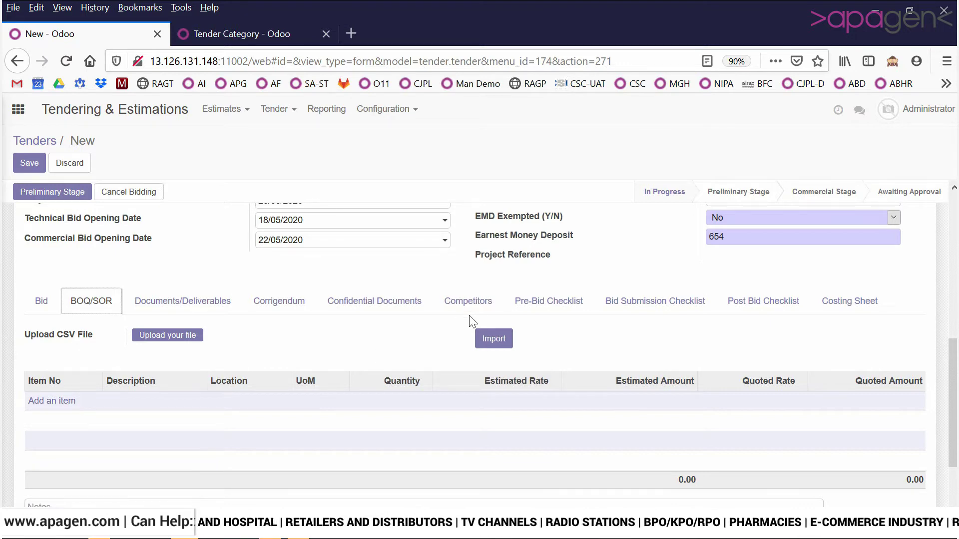
click(548, 301)
click(92, 315)
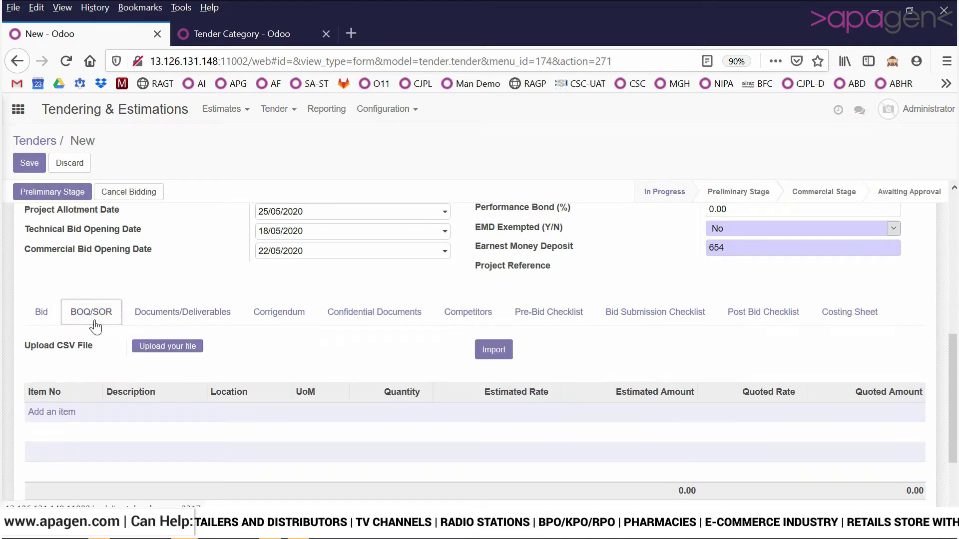
click(57, 413)
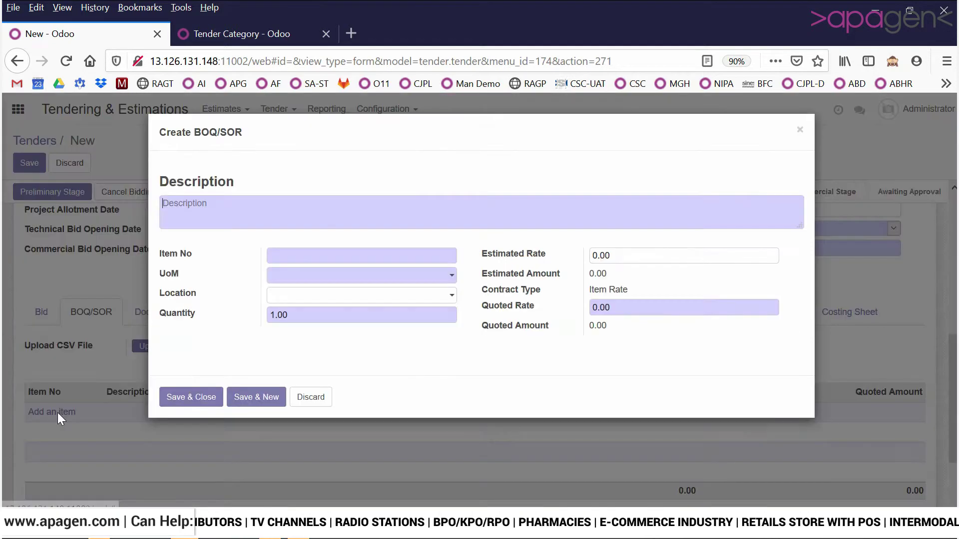
click(324, 206)
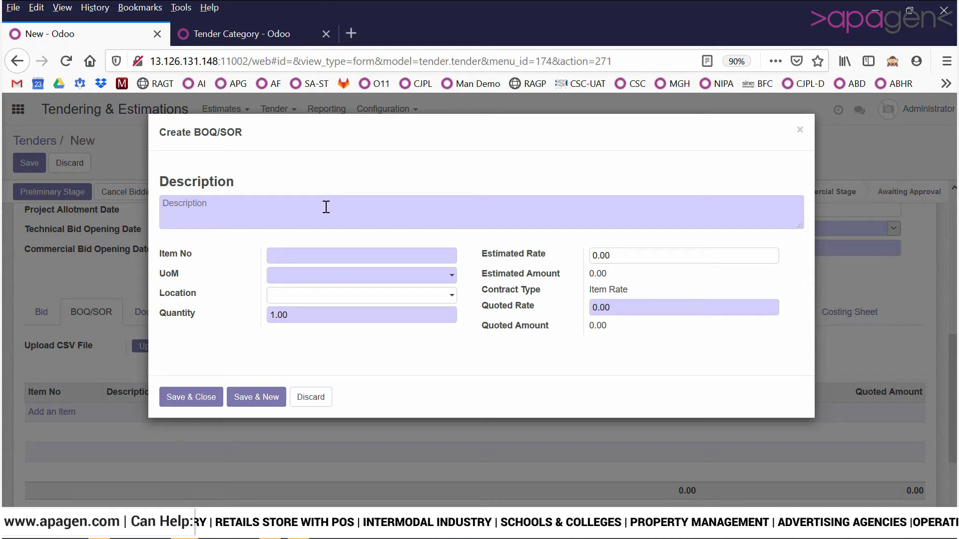
text(Co)
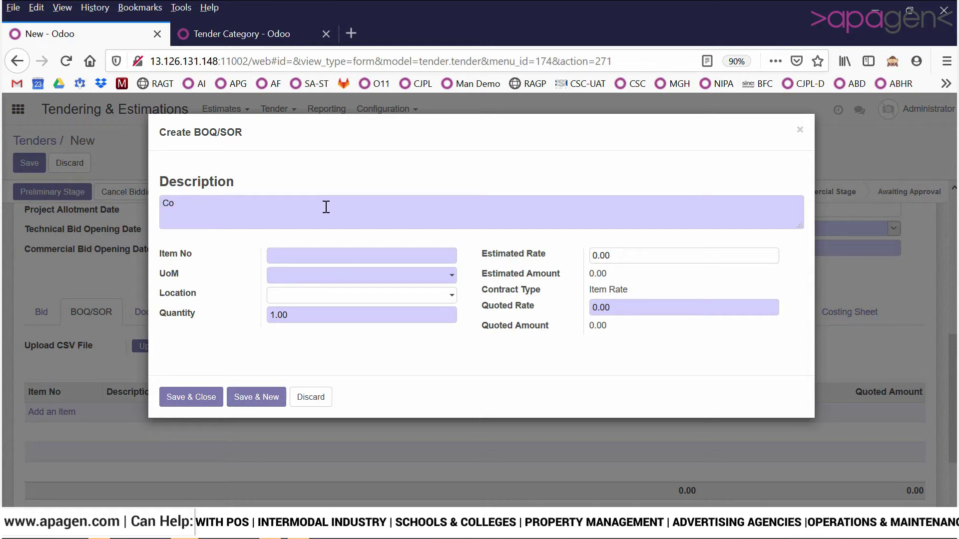
text(nstruction)
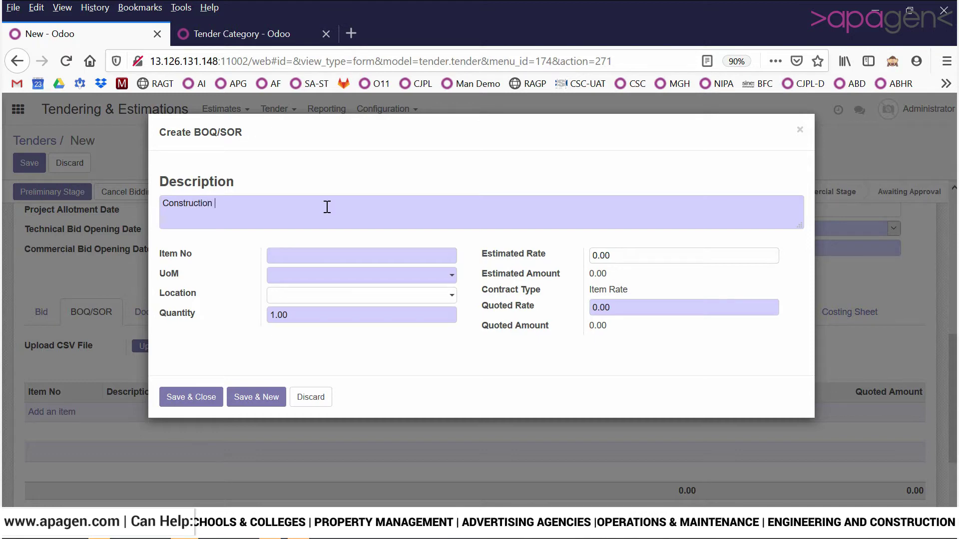
key(ctrl+a)
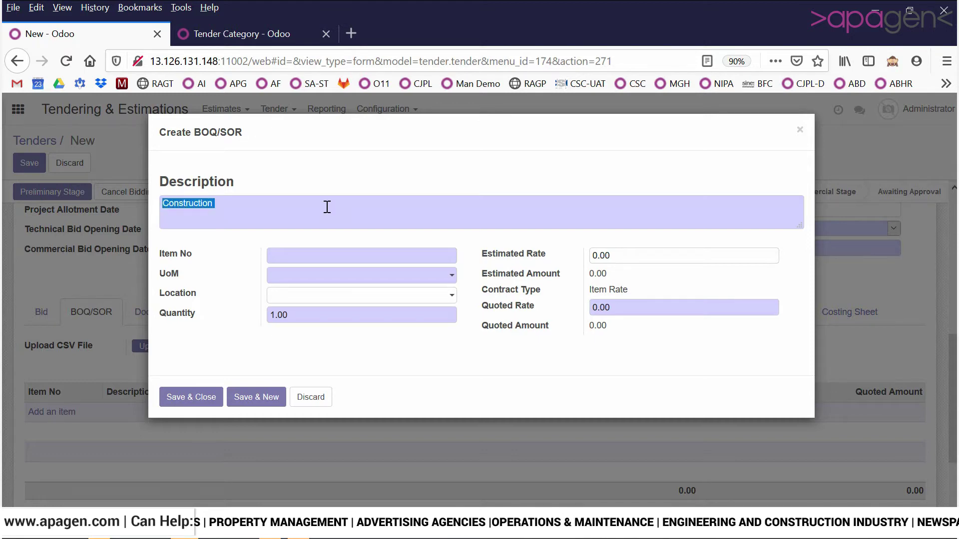
text(Site )
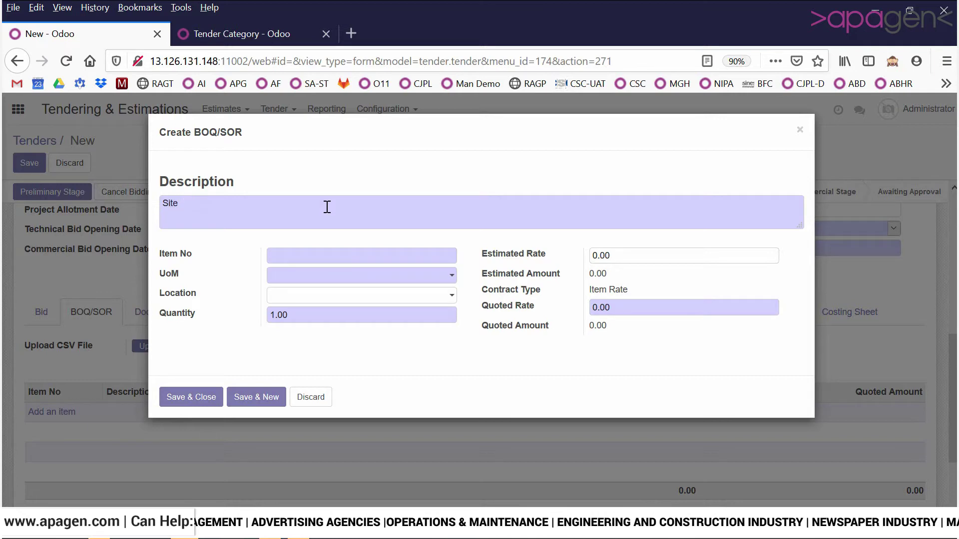
text(Cleaning)
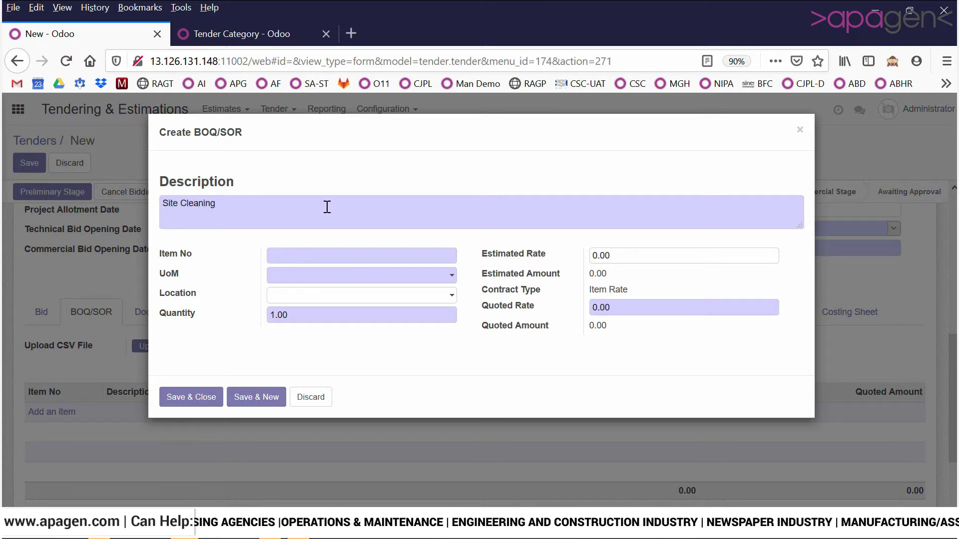
- Set the BOQ/SOR item's number to 1 and its unit of measure to Unit(s)
click(338, 250)
text(1)
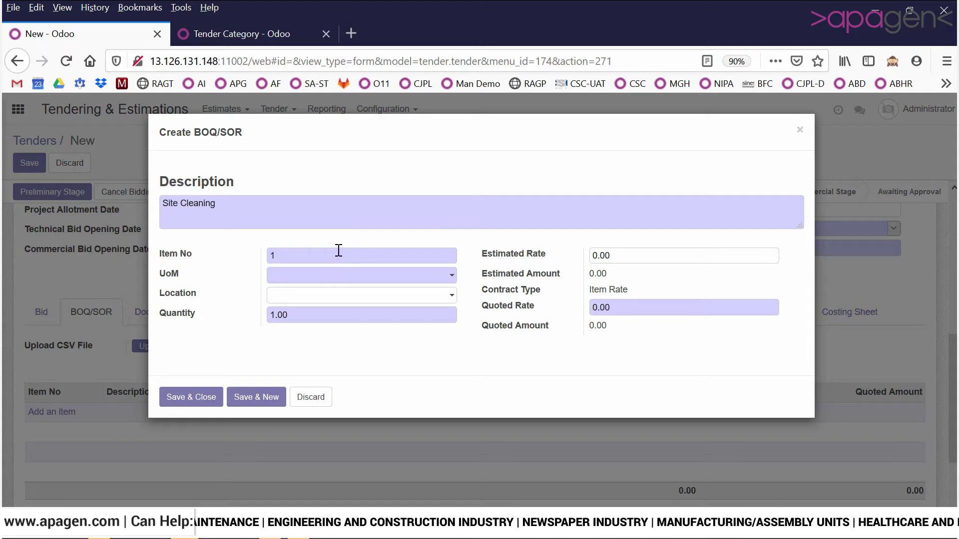
click(319, 284)
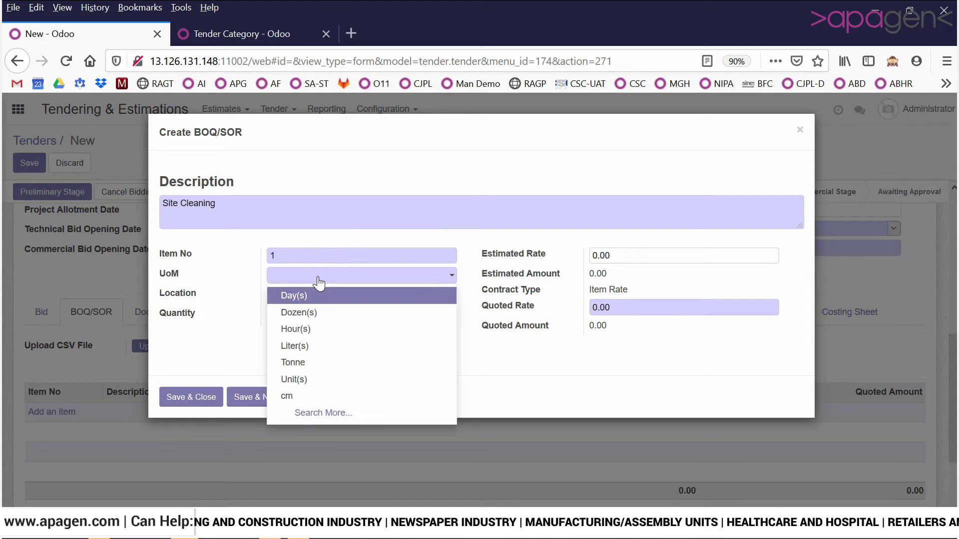
click(307, 379)
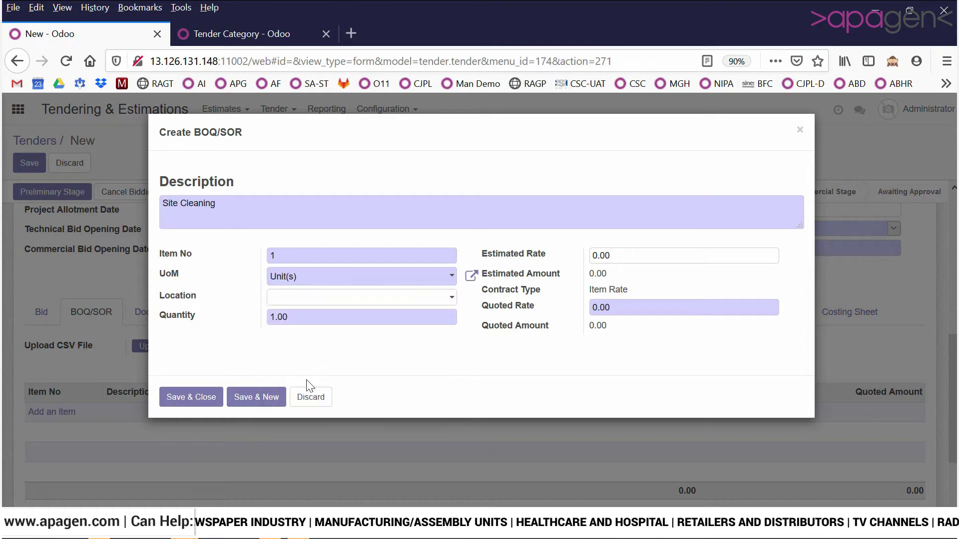
- Set the estimated rate of the "Site Cleaning" BOQ/SOR item to 1555
drag(310, 321, 260, 322)
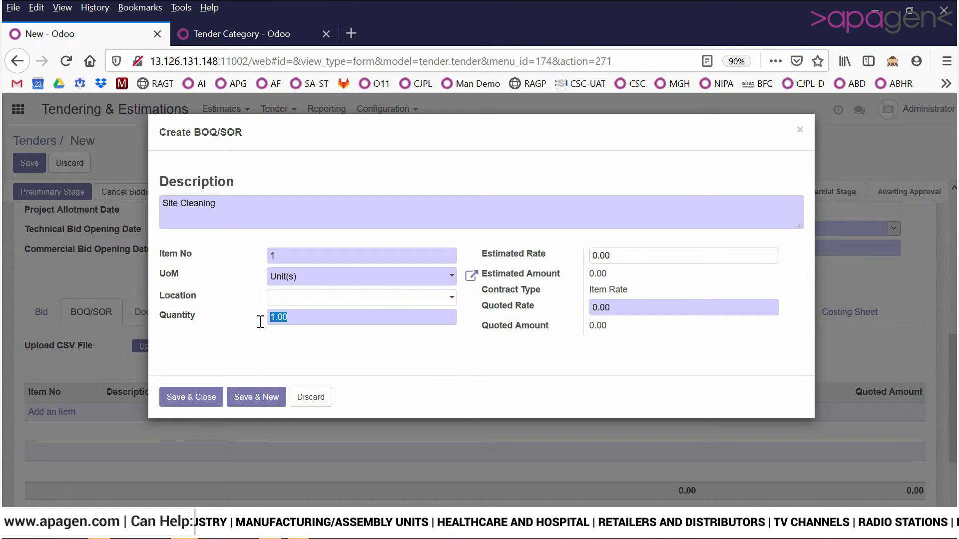
click(286, 302)
click(284, 302)
click(664, 256)
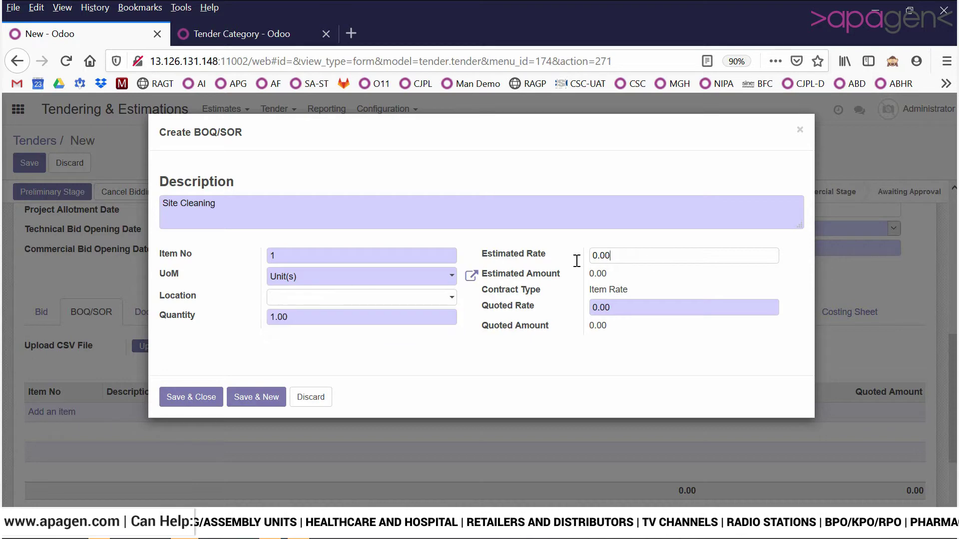
drag(577, 261, 569, 260)
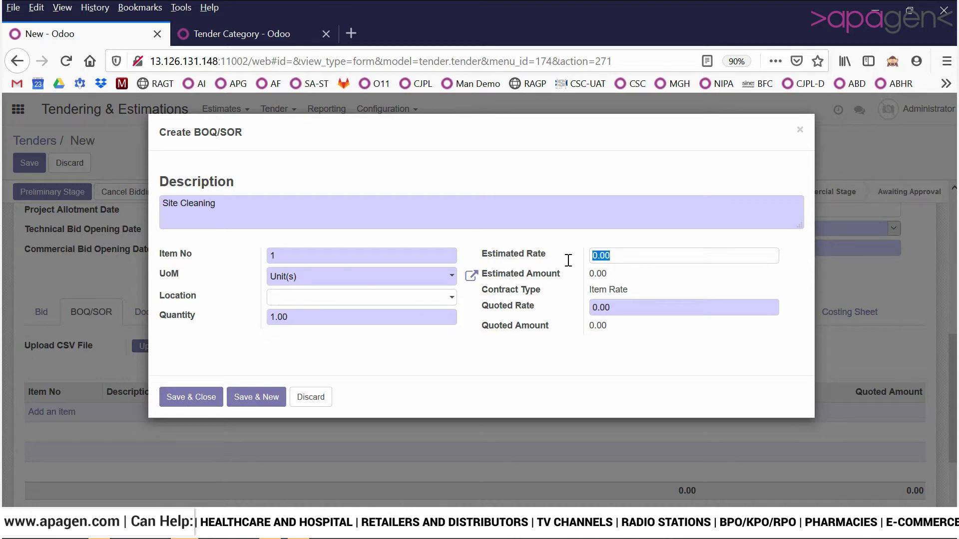
text(1)
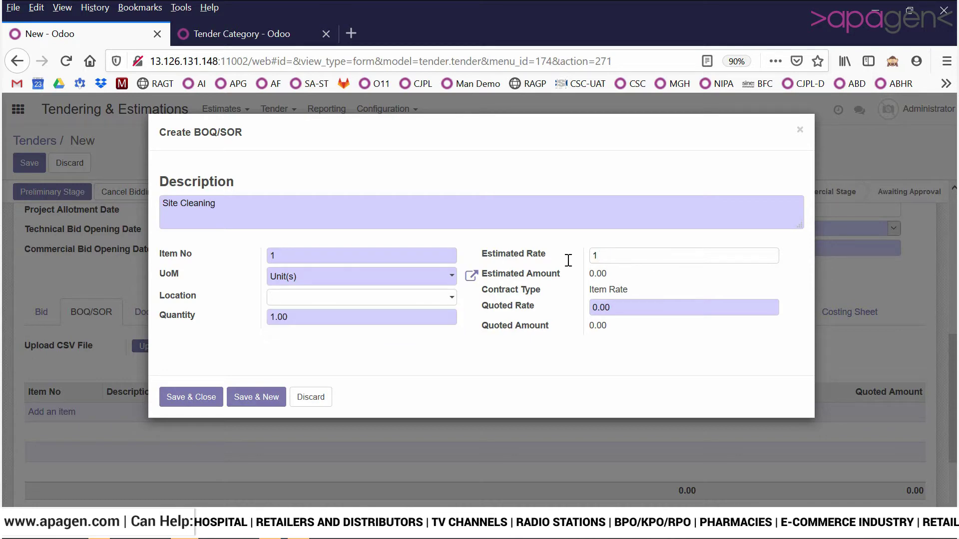
text(5)
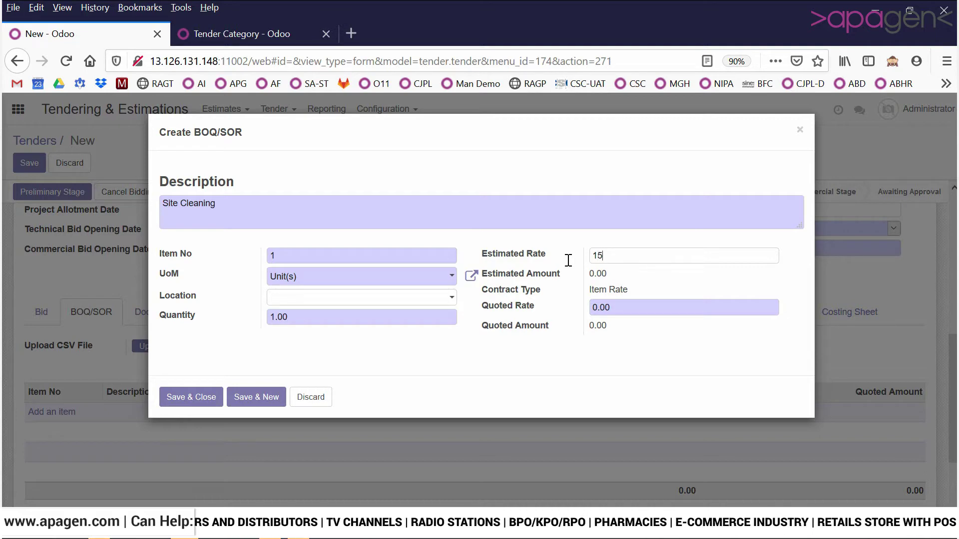
text(55)
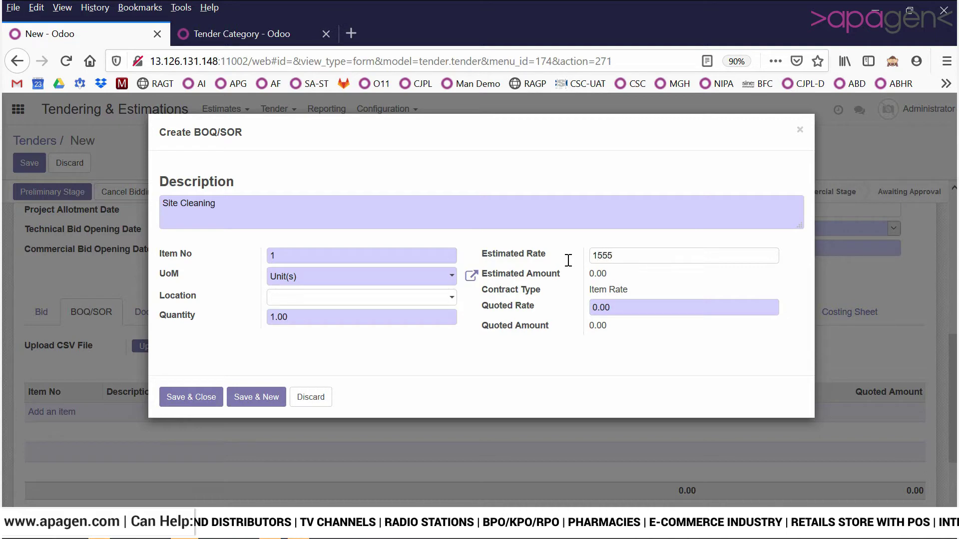
- Set the "Site Cleaning" item's quoted rate to 2555 and save it, continuing with a new BOQ/SOR item
click(624, 306)
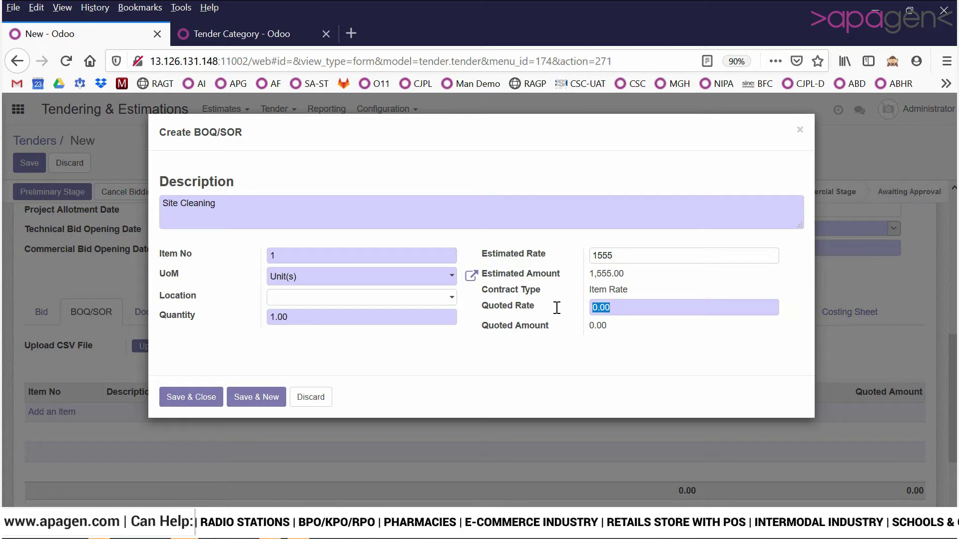
text(2555)
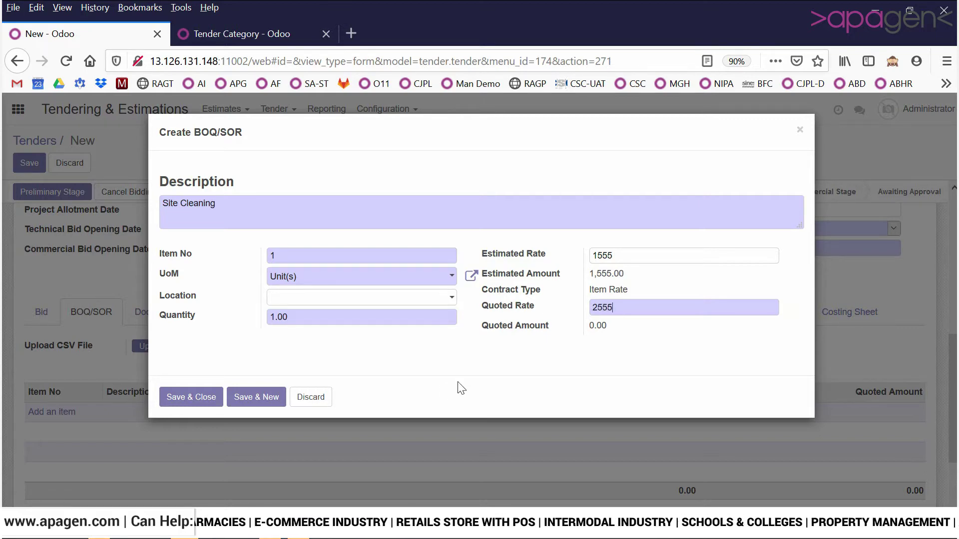
click(271, 404)
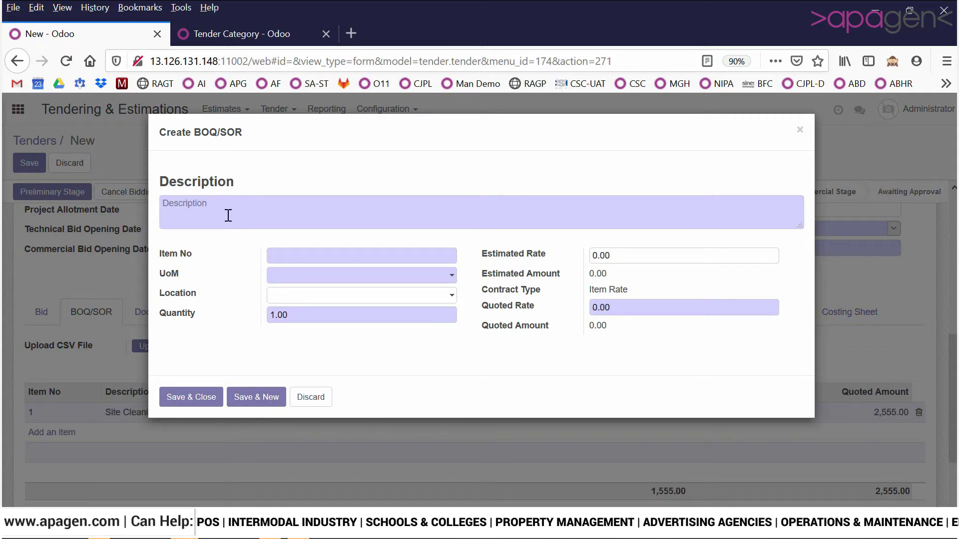
- Describe the new BOQ/SOR item as "Road Levelling", with item number 2 and km as its unit of measure
text(Road Levelling)
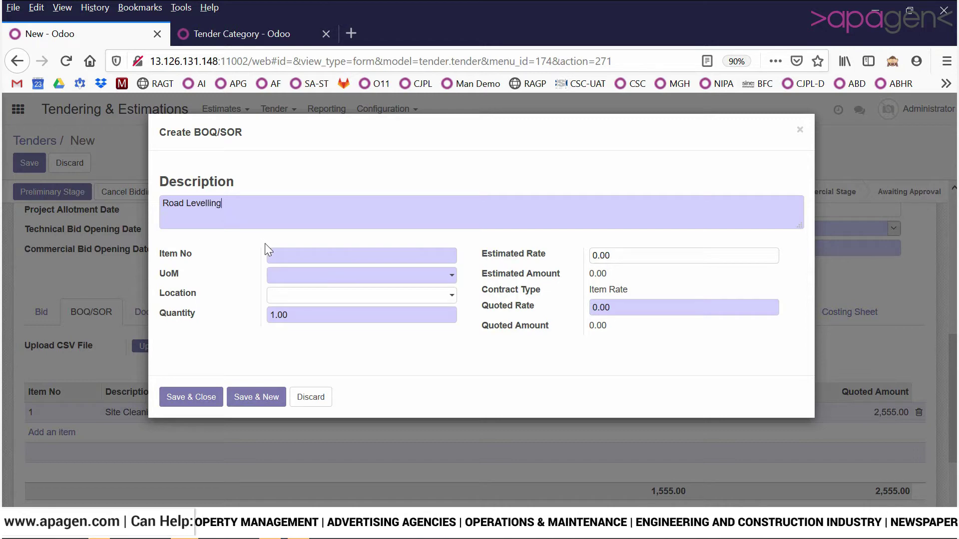
click(296, 258)
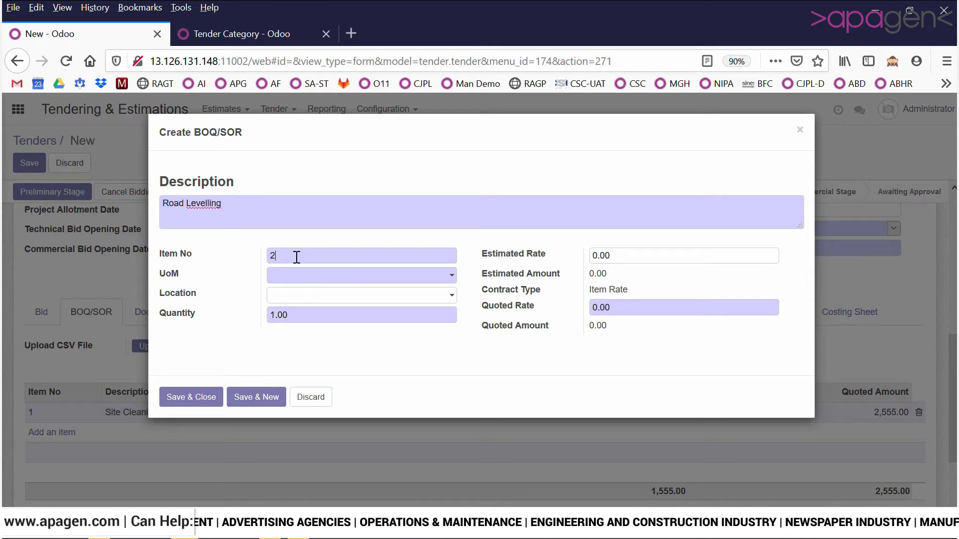
click(310, 280)
text(km)
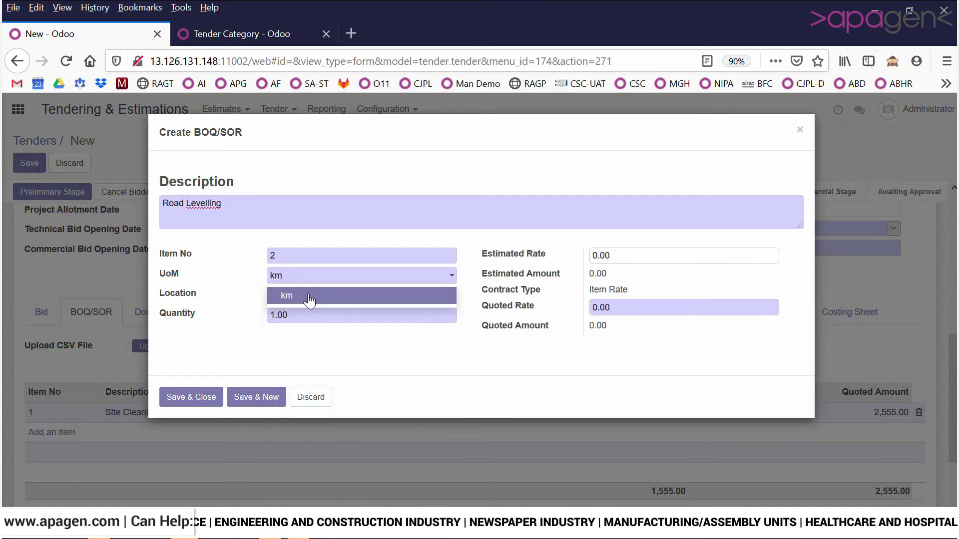
click(309, 297)
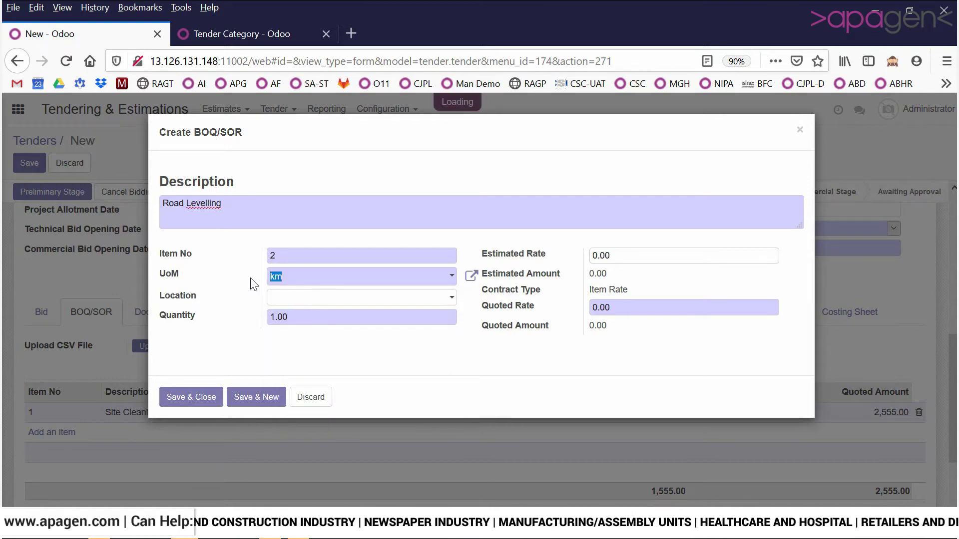
text(sq)
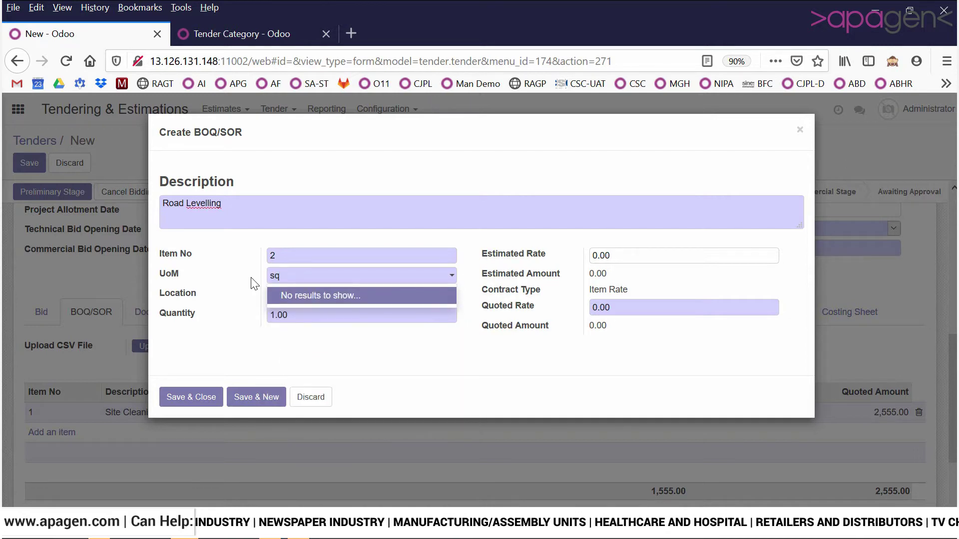
key(BackSpace)
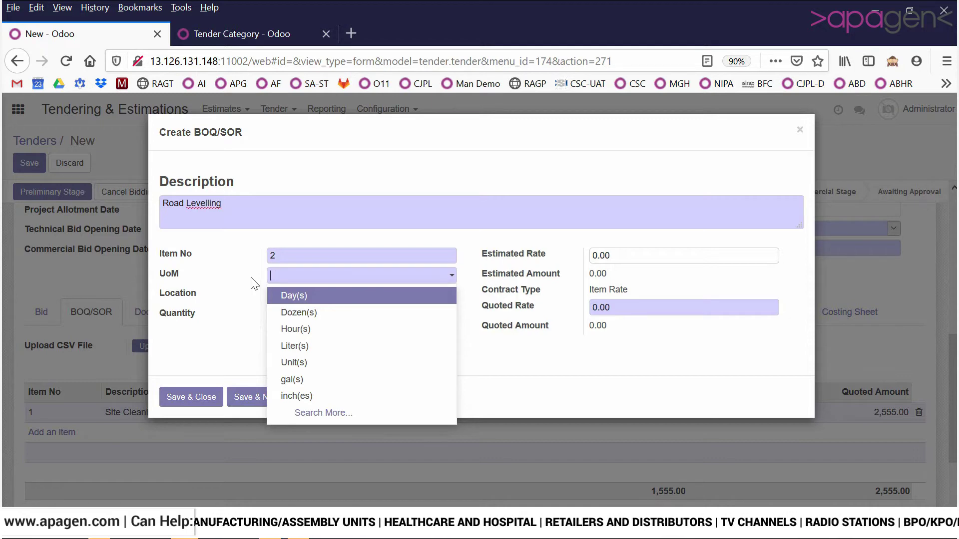
text(km)
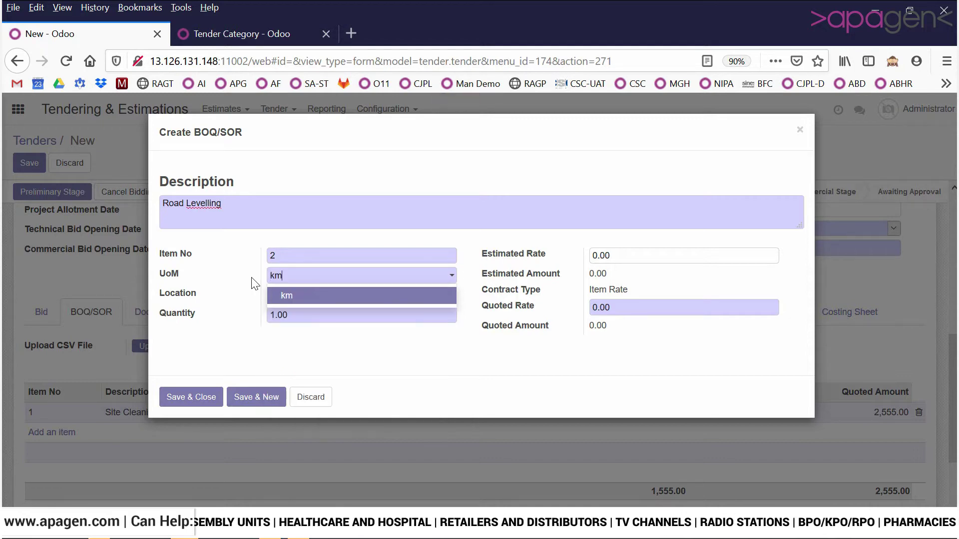
text(\)
key(BackSpace)
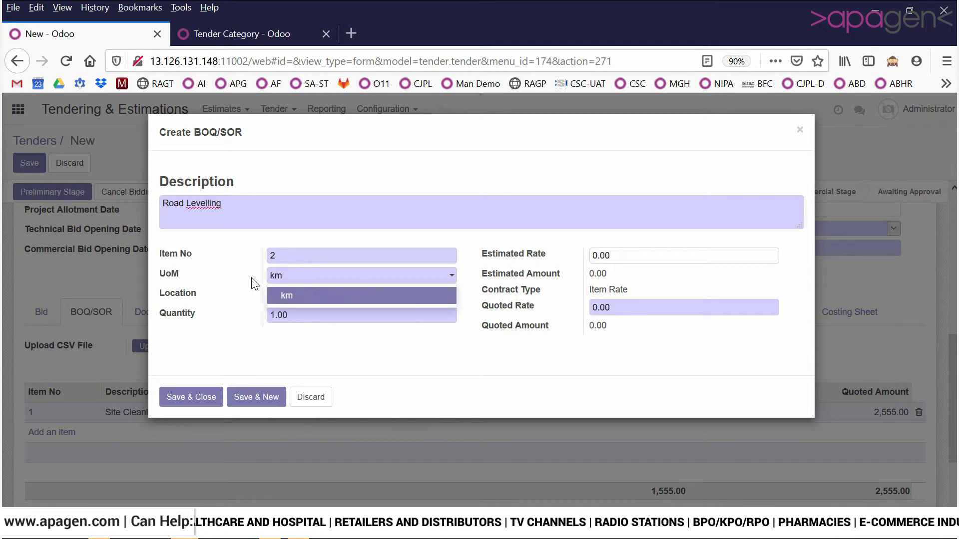
click(297, 300)
- Set the "Road Levelling" item's quantity to 65 and its estimated rate to 543
drag(297, 314, 247, 312)
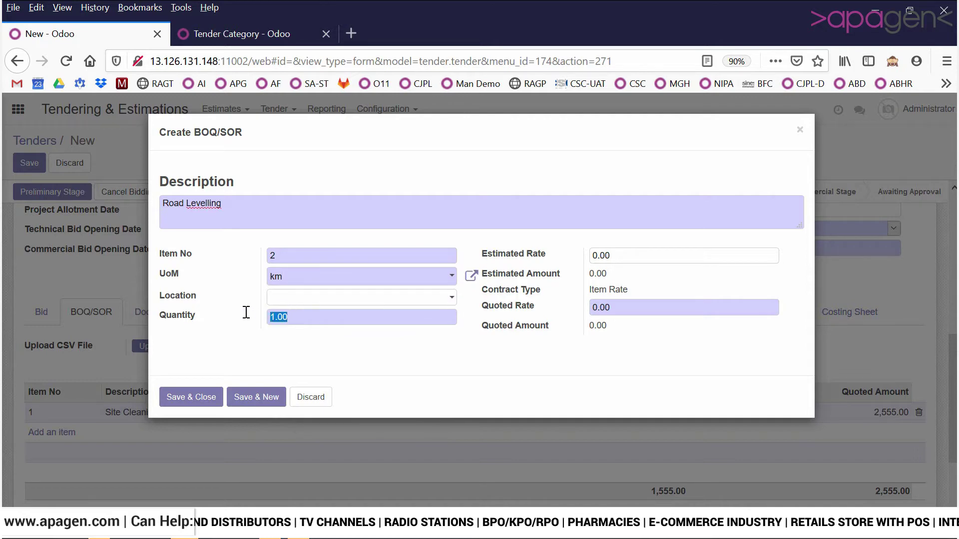
text(65432)
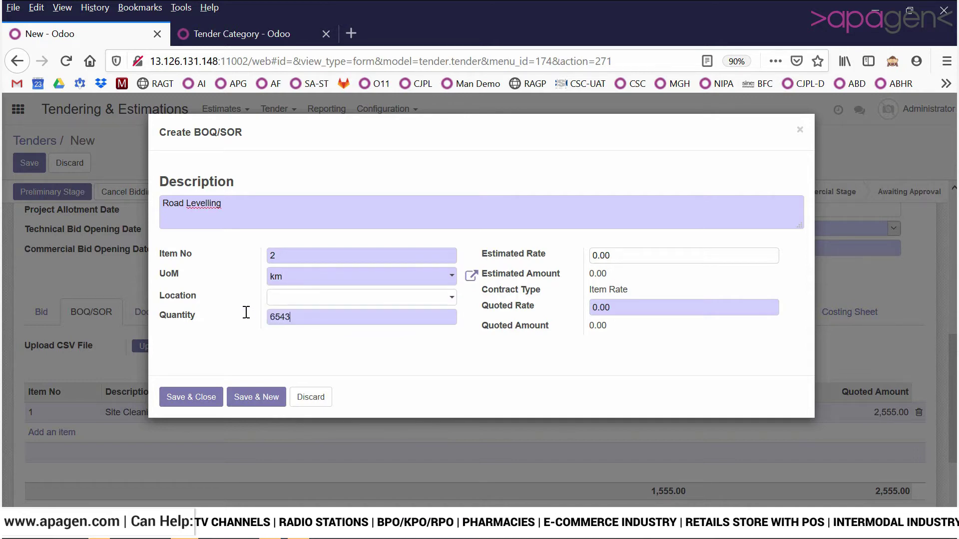
key(BackSpace)
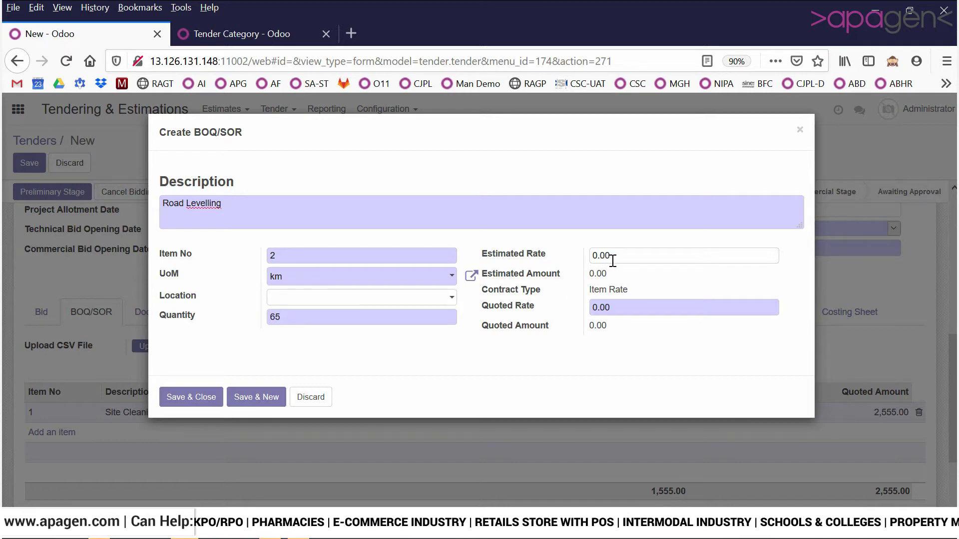
drag(612, 260, 558, 262)
text(54)
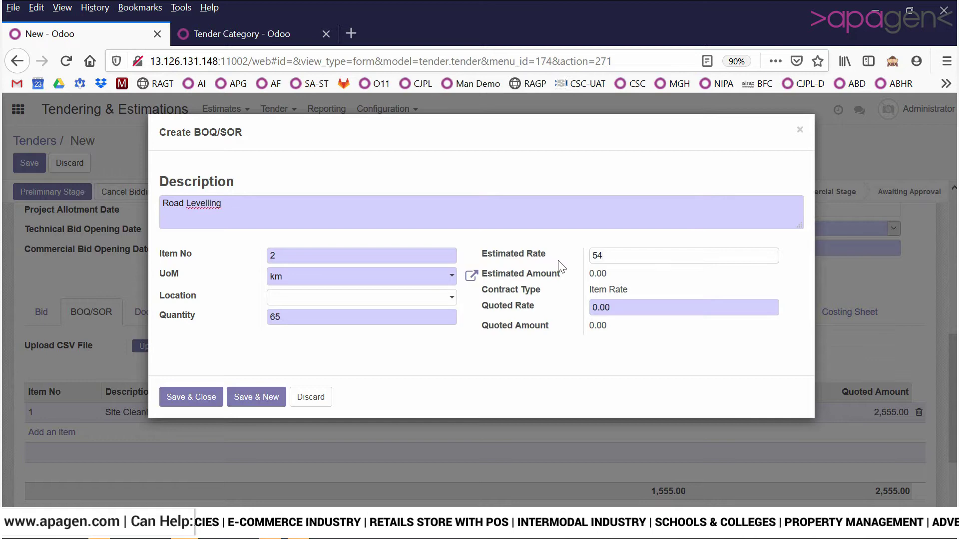
text(3)
- Set the "Road Levelling" item's quoted rate to 654, then save the item and close its form
drag(646, 306, 576, 311)
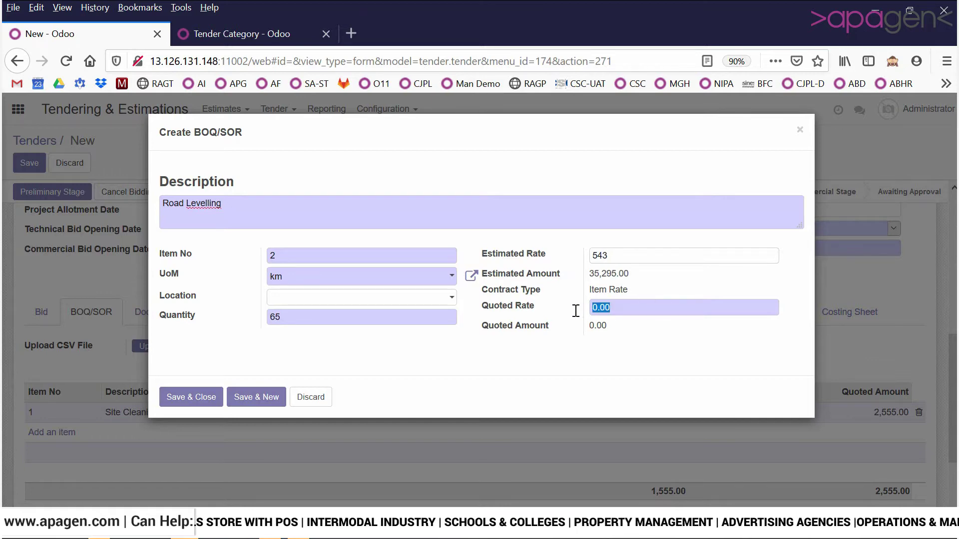
text(654)
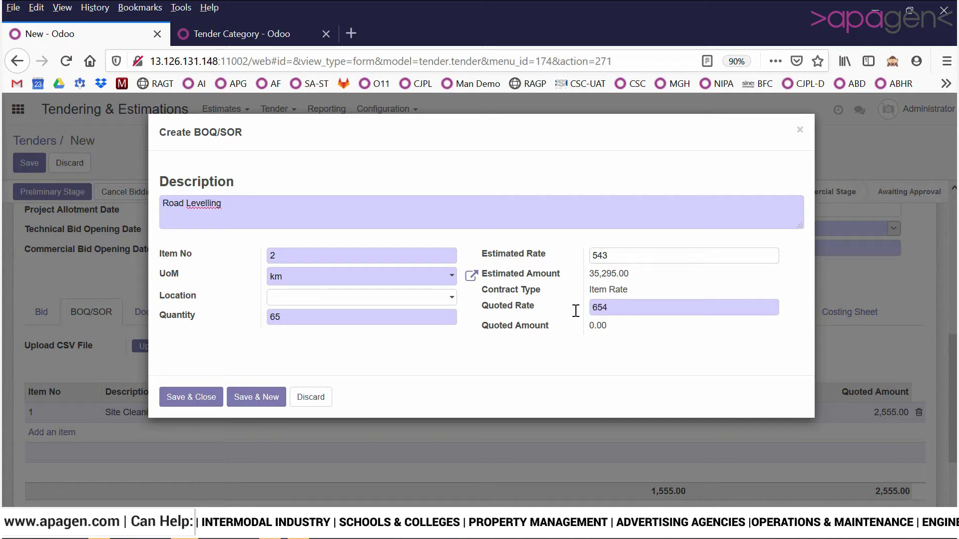
click(199, 400)
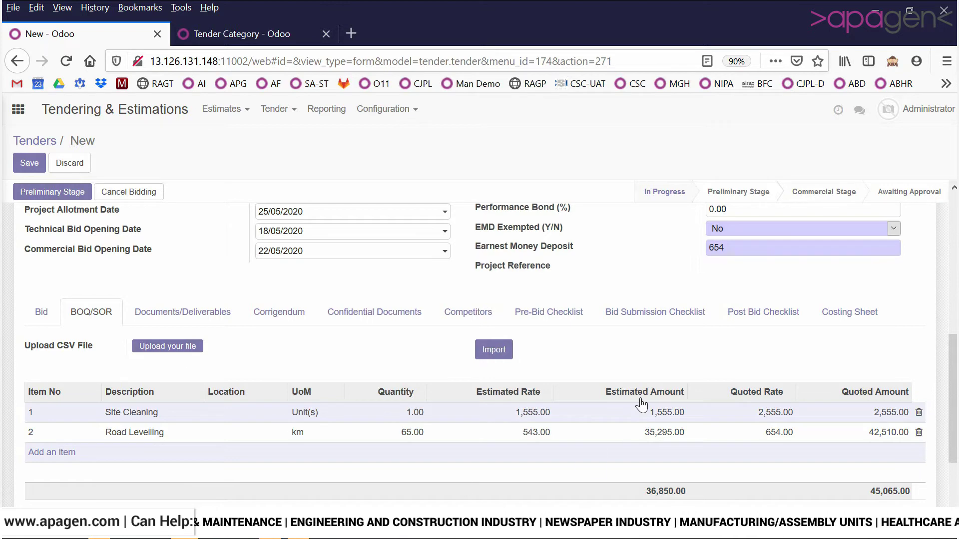
- Examine the tender's documents and deliverables, looking through the list of document types
scroll(195, 353, up, 5)
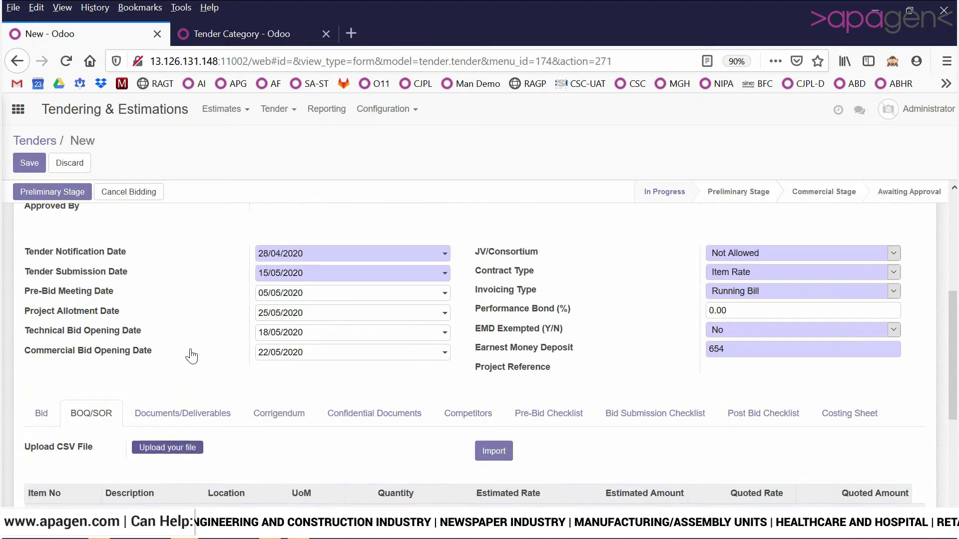
scroll(205, 354, down, 5)
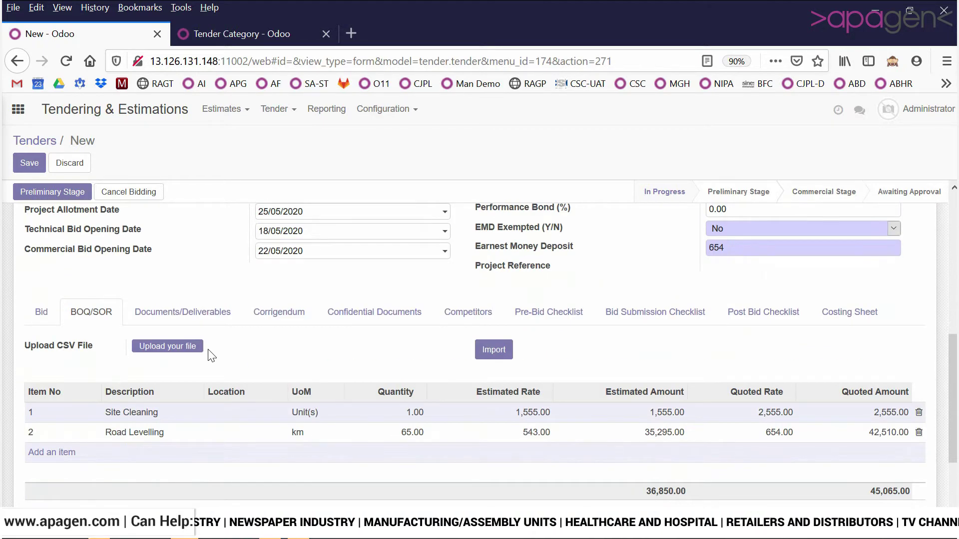
click(222, 314)
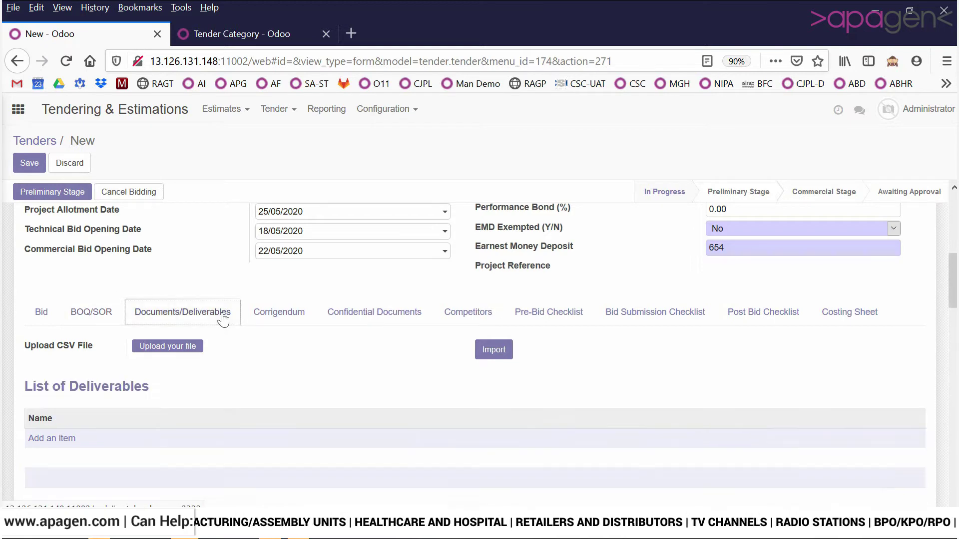
scroll(320, 358, down, 2)
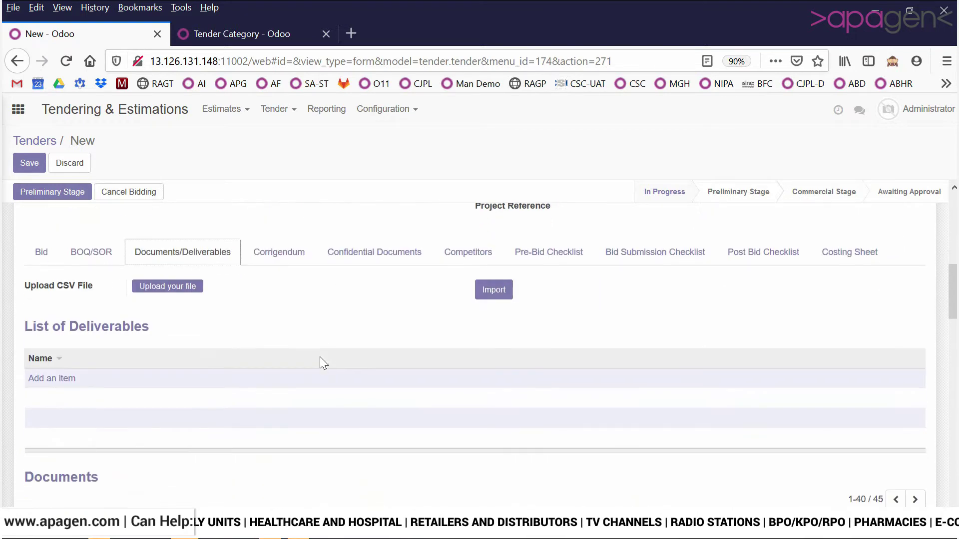
scroll(321, 365, down, 5)
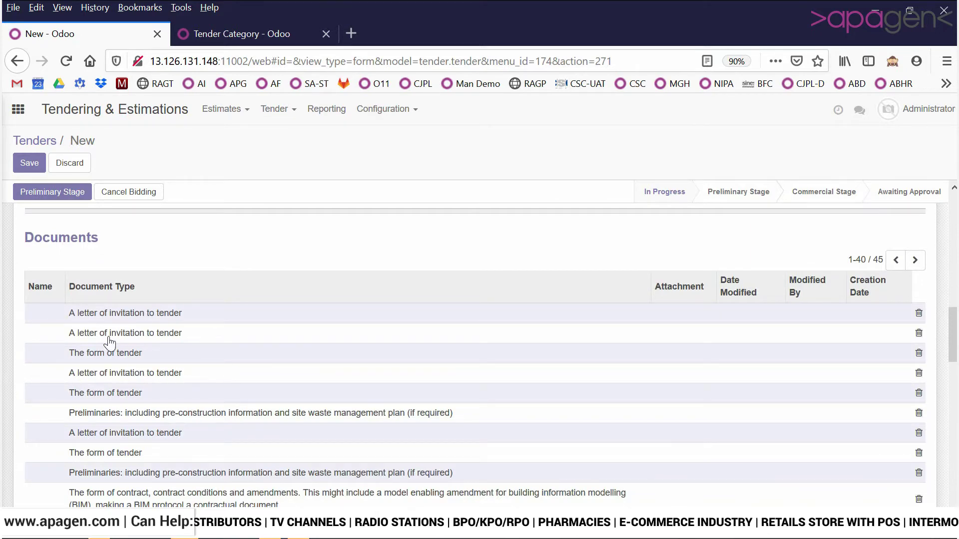
scroll(213, 390, down, 5)
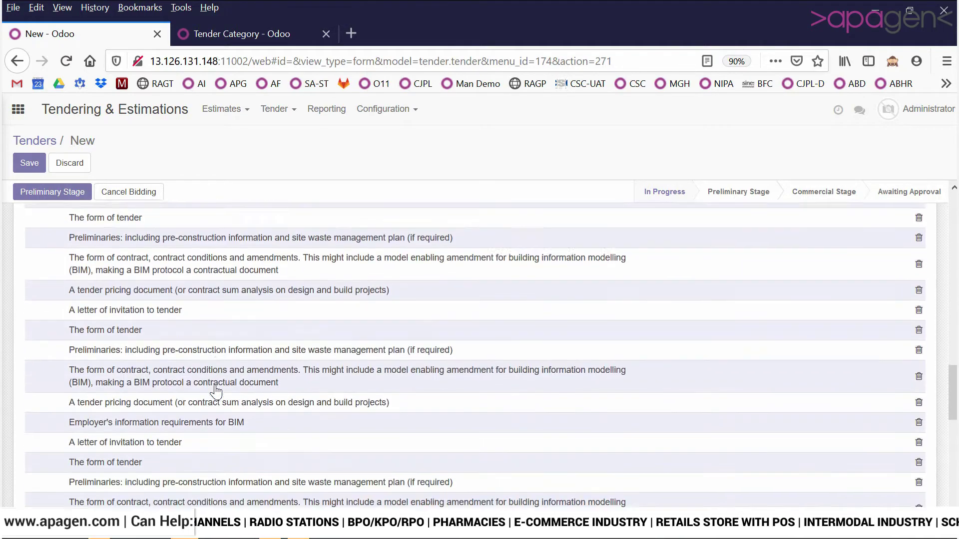
scroll(215, 390, down, 3)
scroll(230, 390, up, 6)
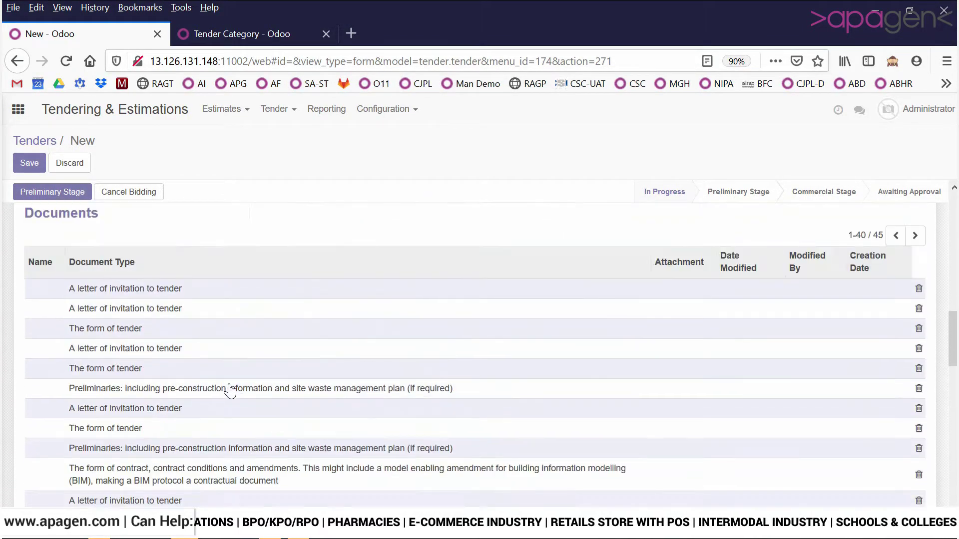
scroll(230, 390, up, 7)
scroll(231, 390, down, 2)
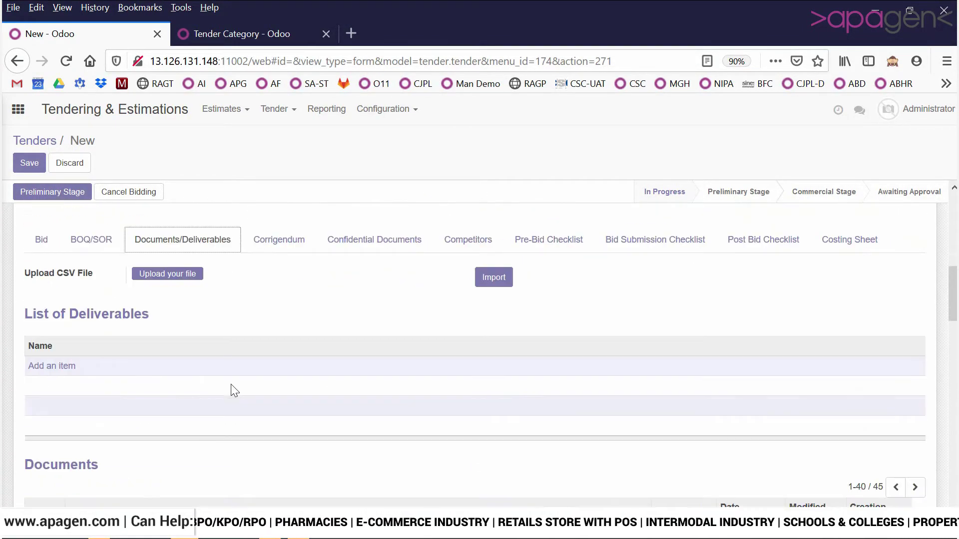
- Add "Project Completion Report" to the tender's list of deliverables
click(47, 372)
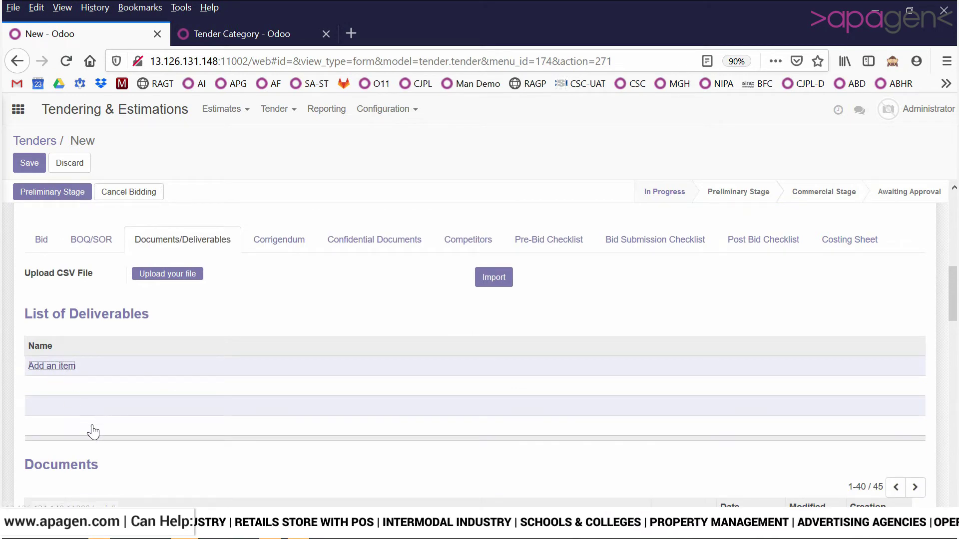
click(72, 368)
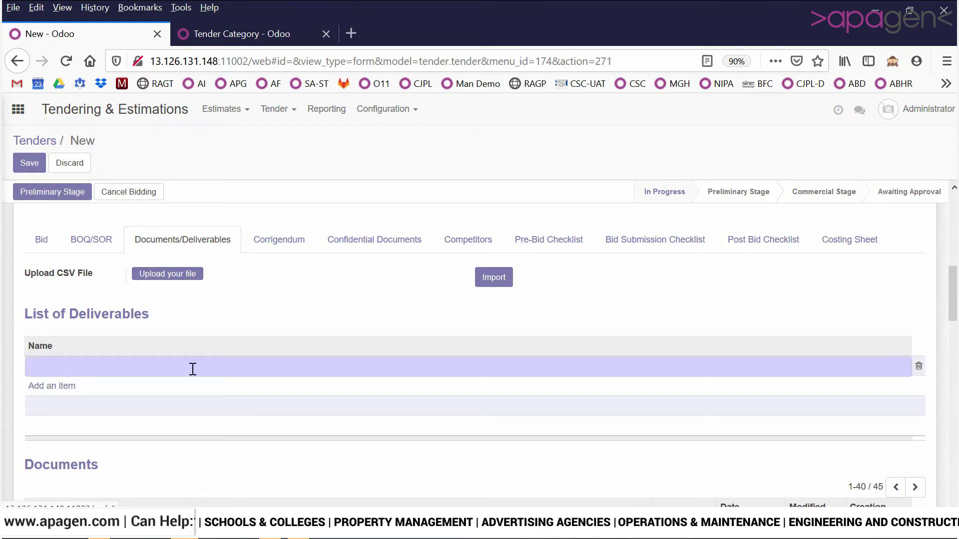
text(Projec)
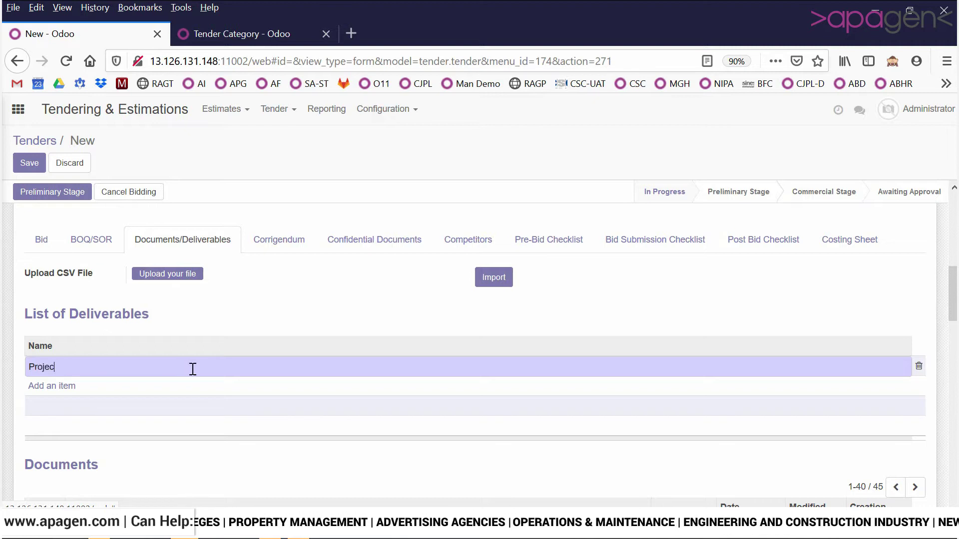
text(t Co)
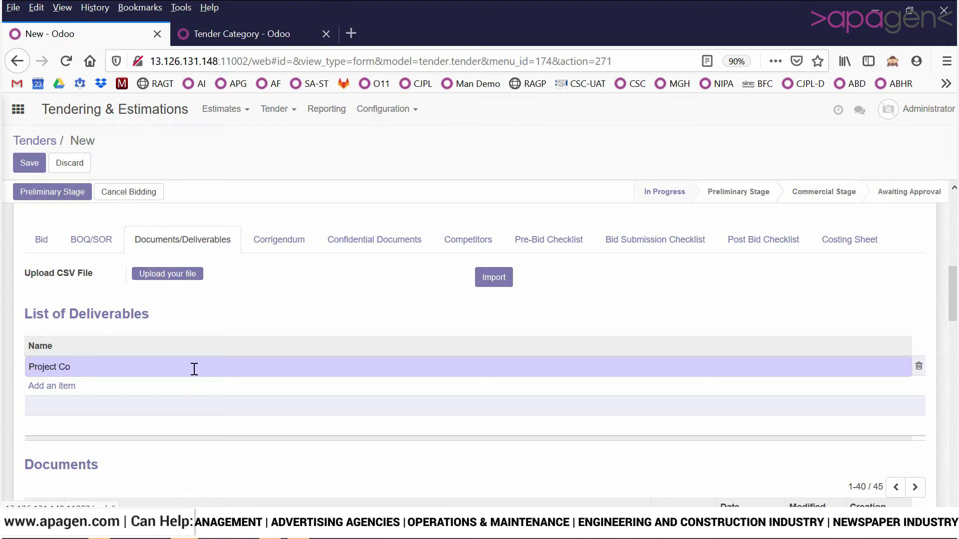
text(mpletion)
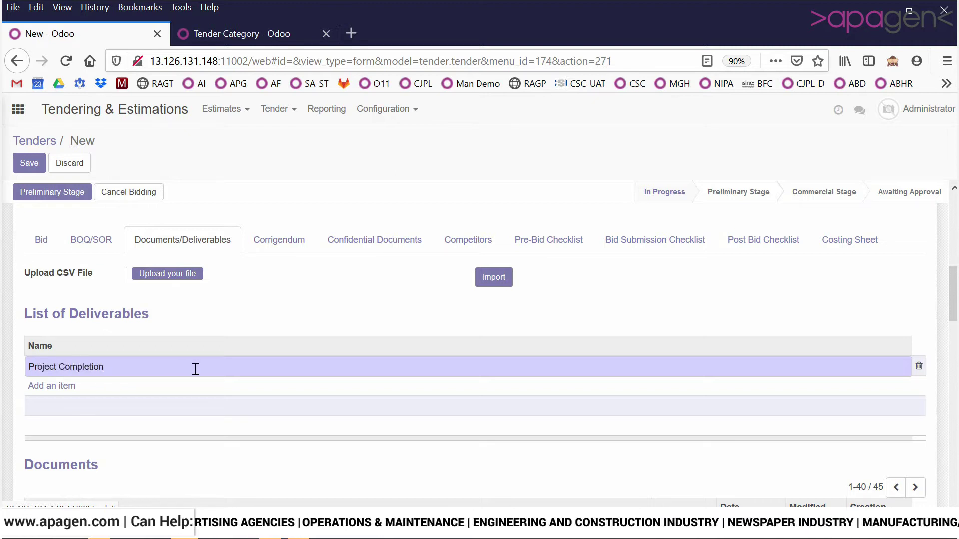
text( Report)
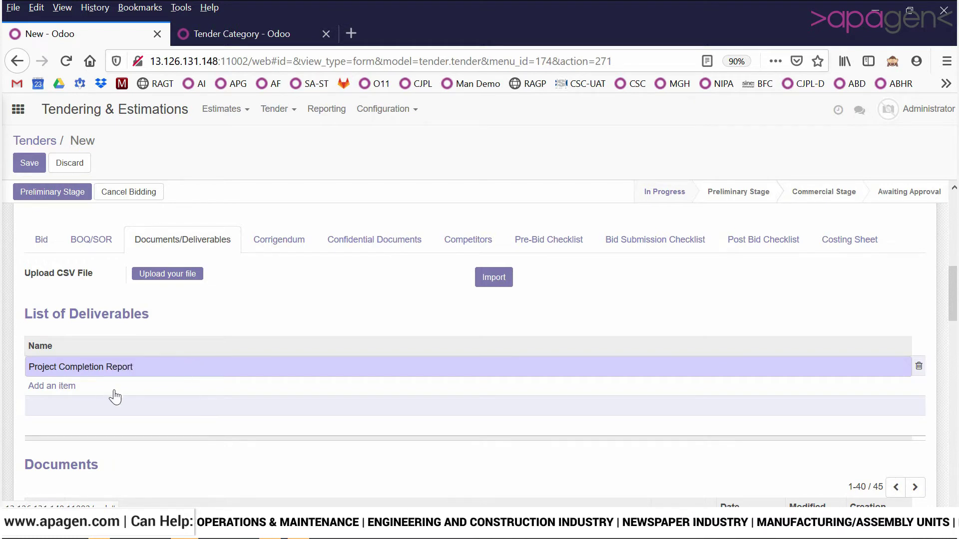
- Add "Vendor Bills" and "Quality Certification" as two further deliverables of the tender
click(74, 392)
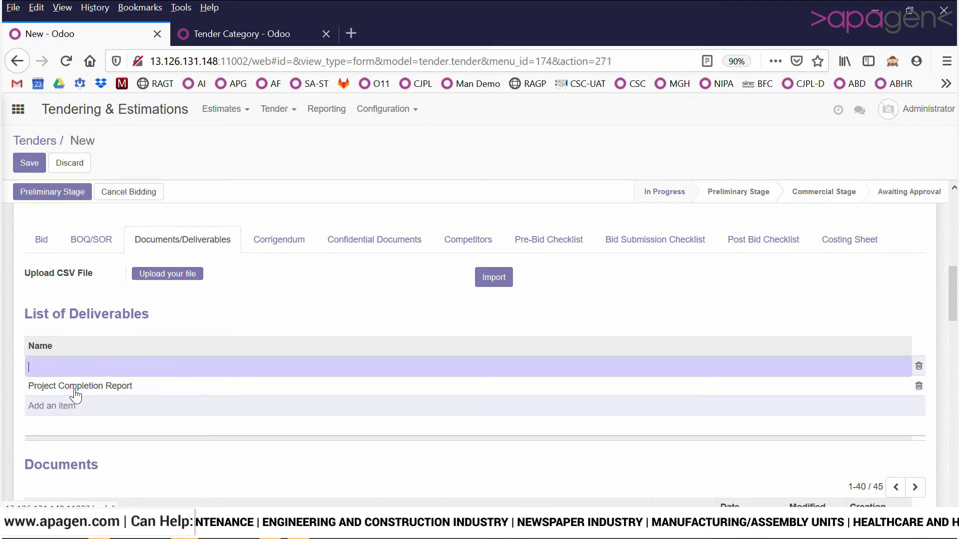
text(Vendor)
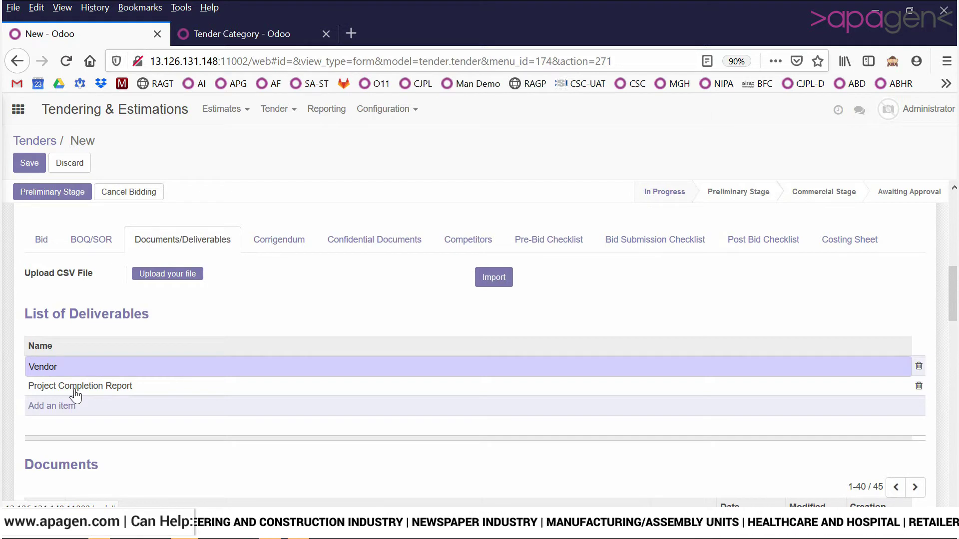
text( Bills)
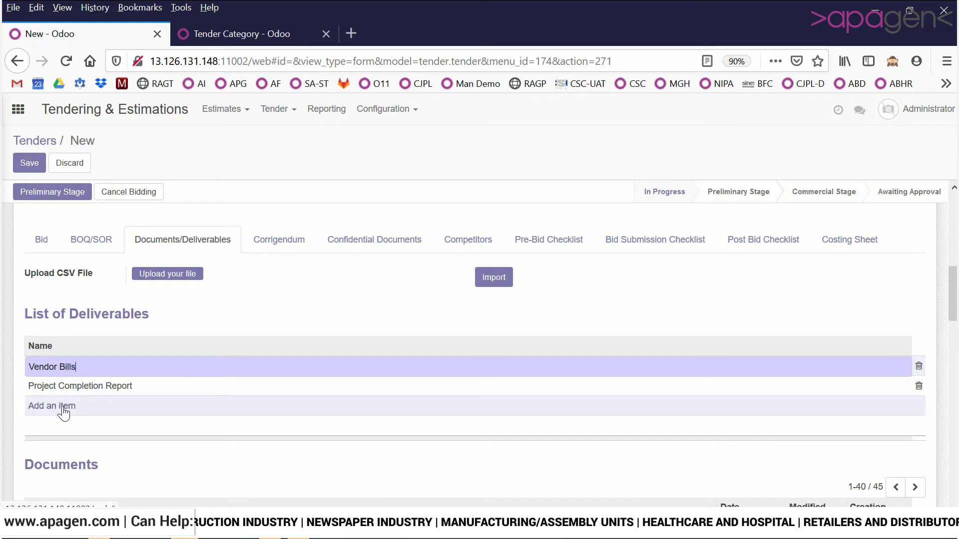
click(63, 407)
text(Quality)
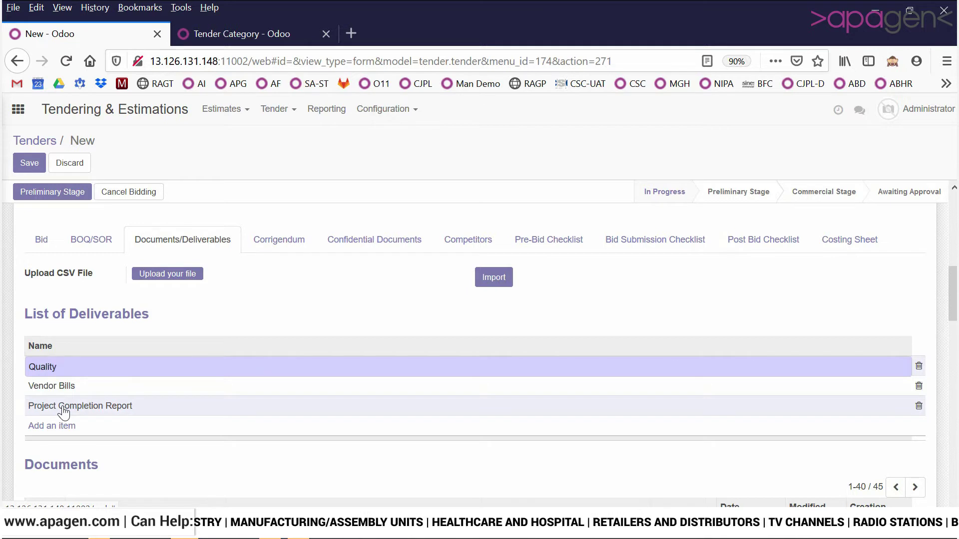
text( Cer)
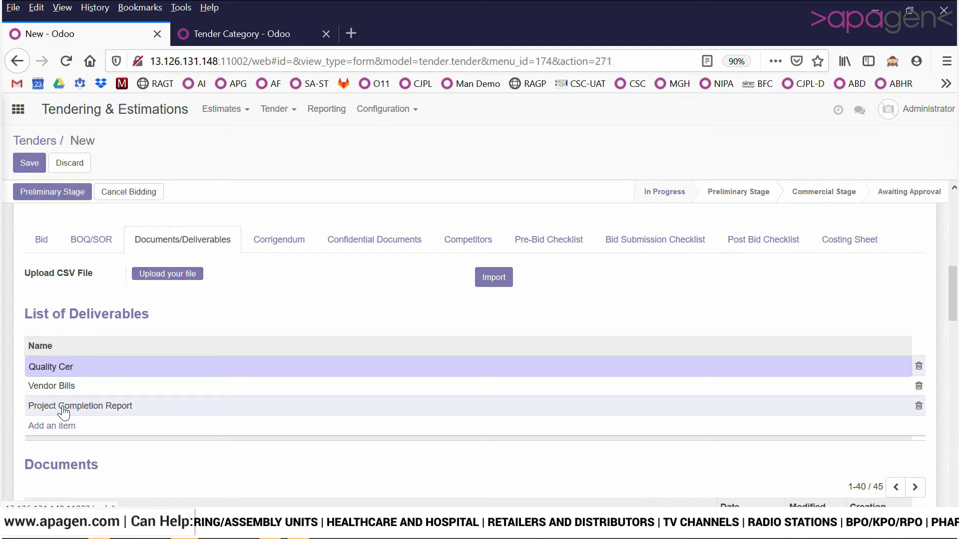
text(tificatio)
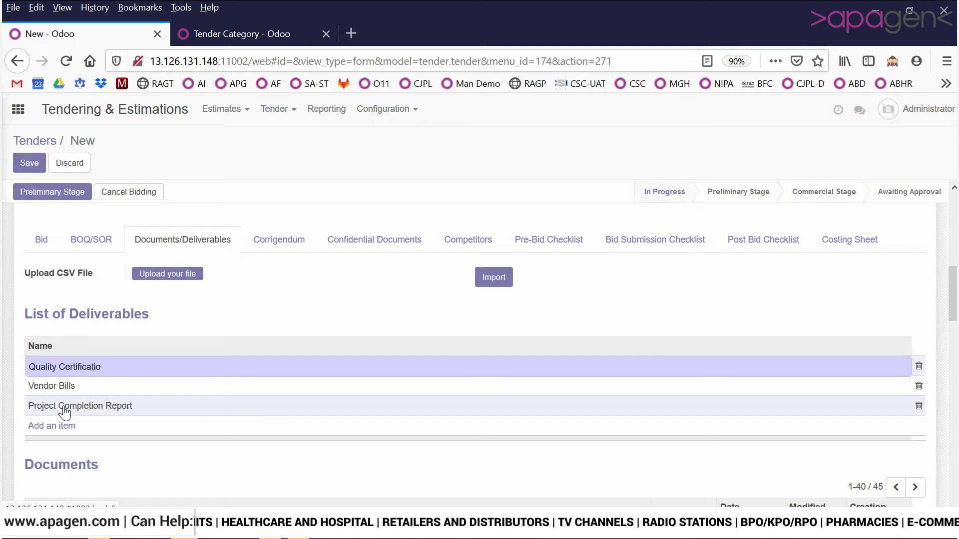
text(n)
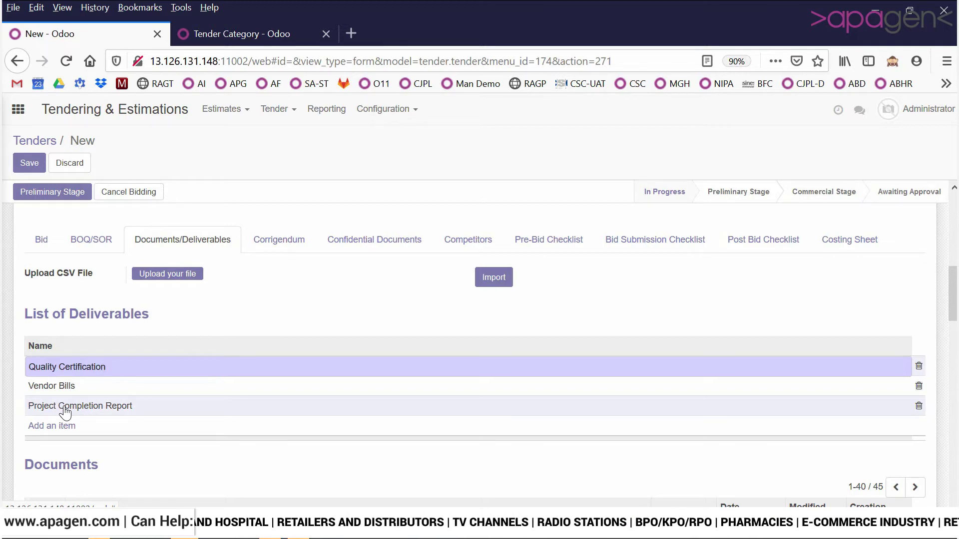
click(280, 301)
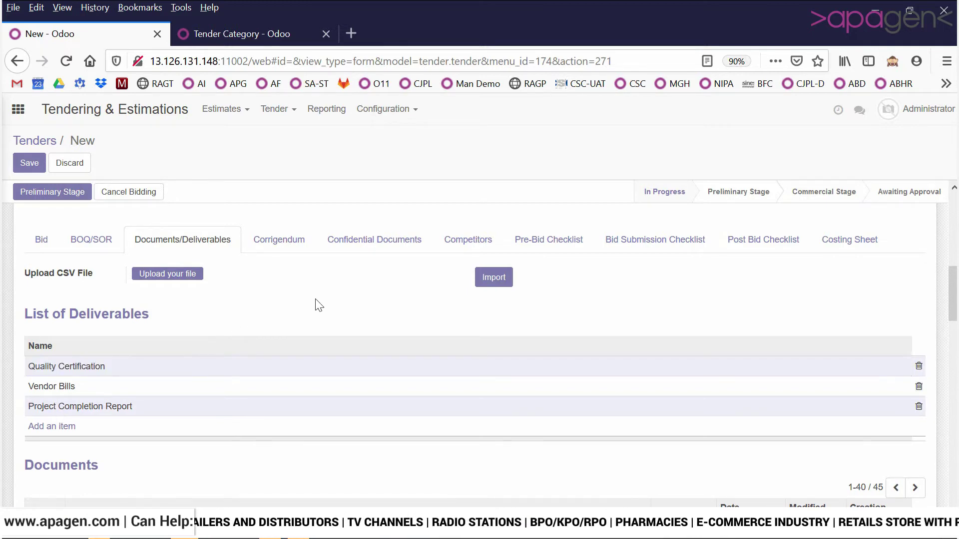
- Delete the first "A letter of invitation to tender" row from the tender's documents
scroll(318, 305, down, 6)
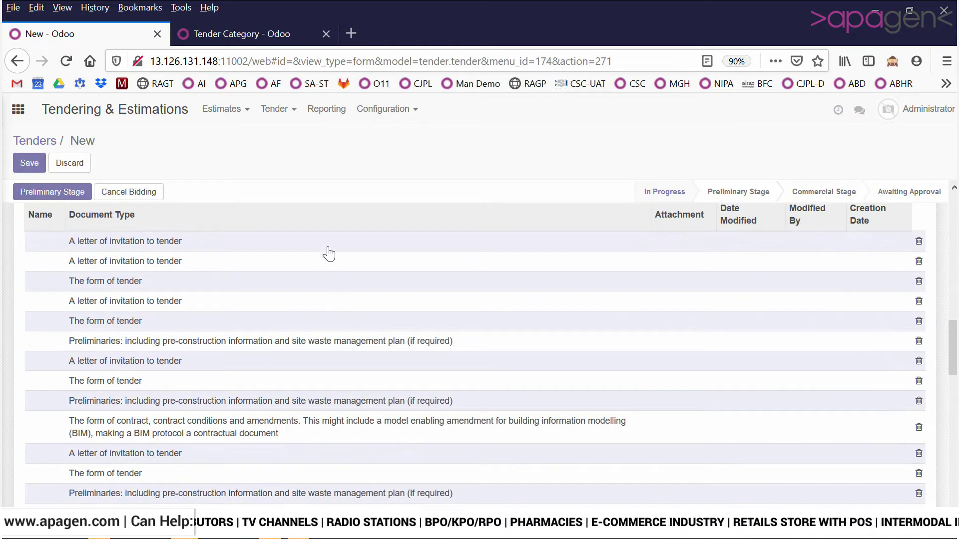
click(325, 244)
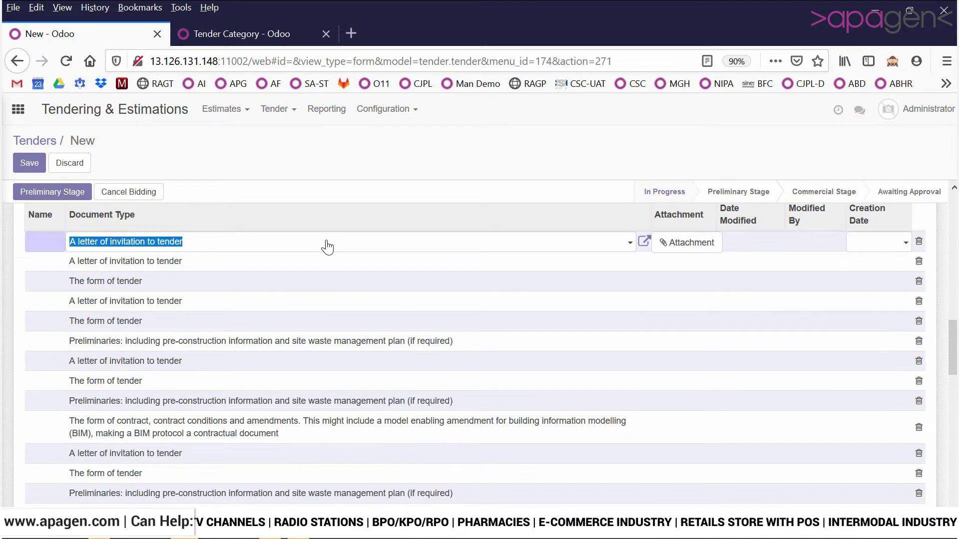
click(57, 242)
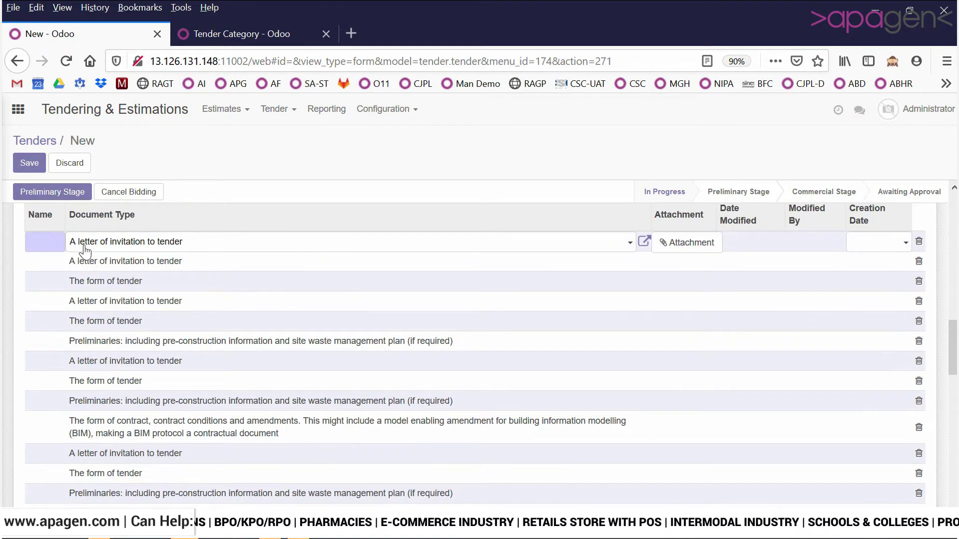
click(919, 242)
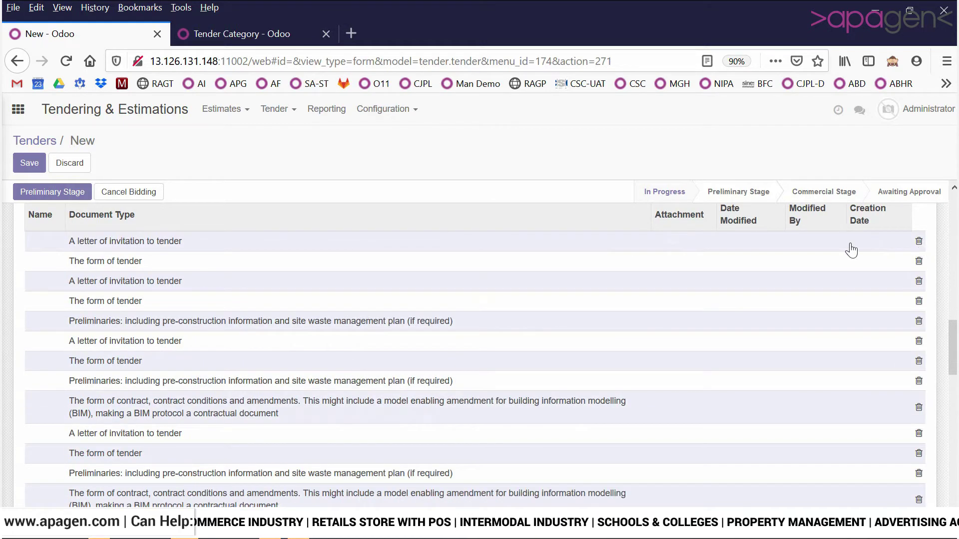
- Review the configured tender document types in a separate browser tab, then return to the new tender
click(400, 109)
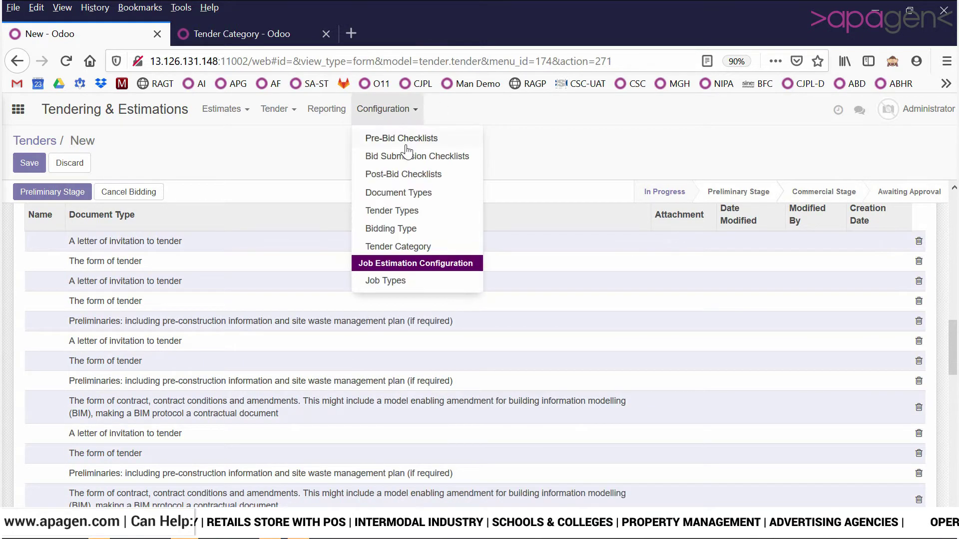
right_click(412, 195)
click(442, 212)
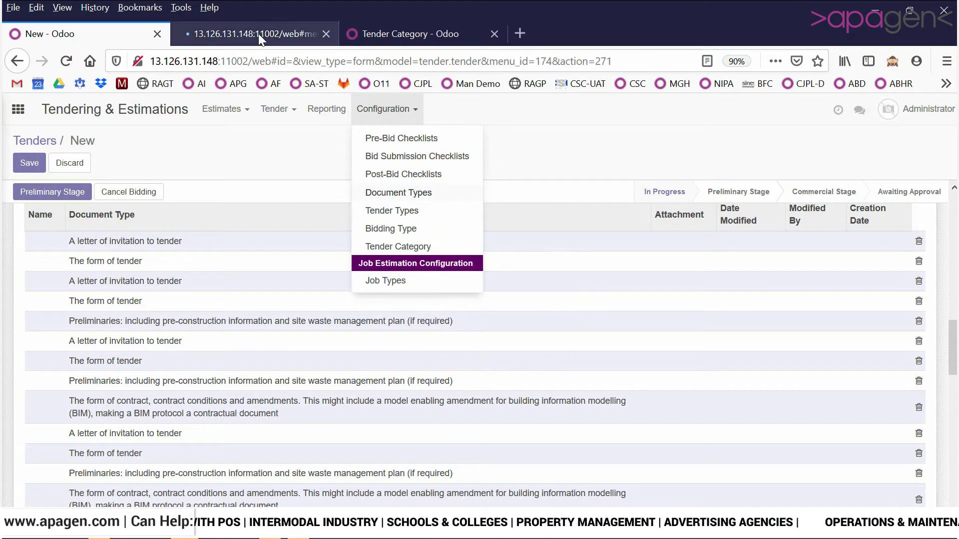
click(259, 34)
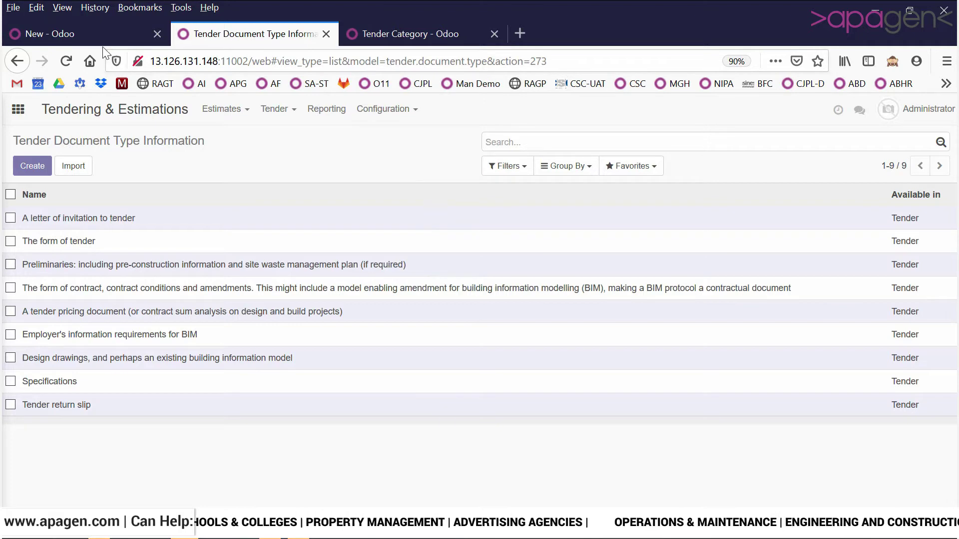
click(80, 34)
- Name the first "A letter of invitation to tender" document A and attach CHR_00026.pdf to it
click(58, 245)
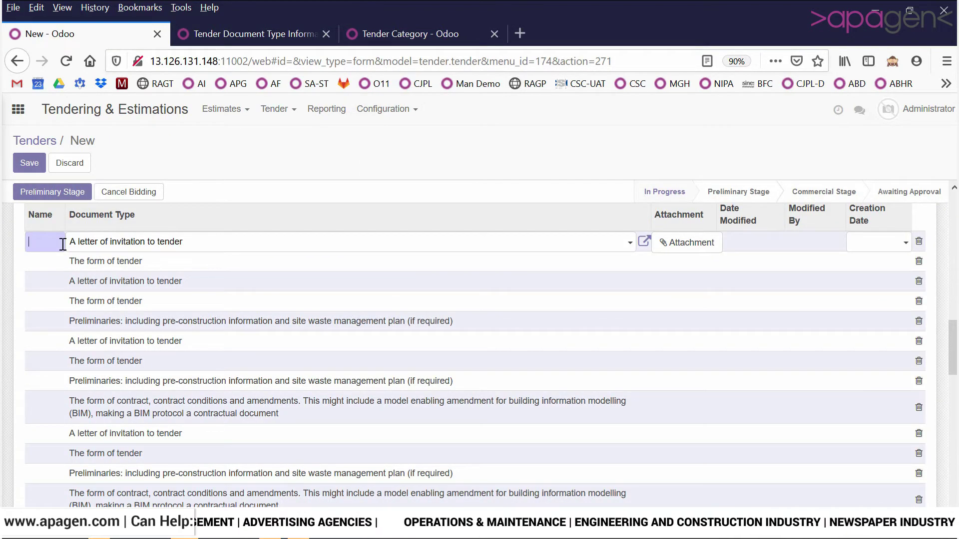
text(A)
click(517, 200)
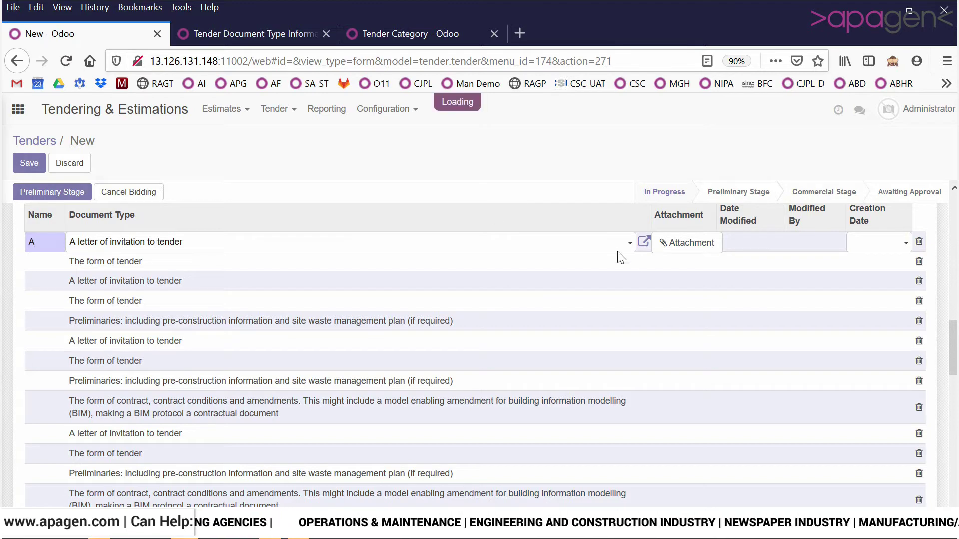
click(674, 253)
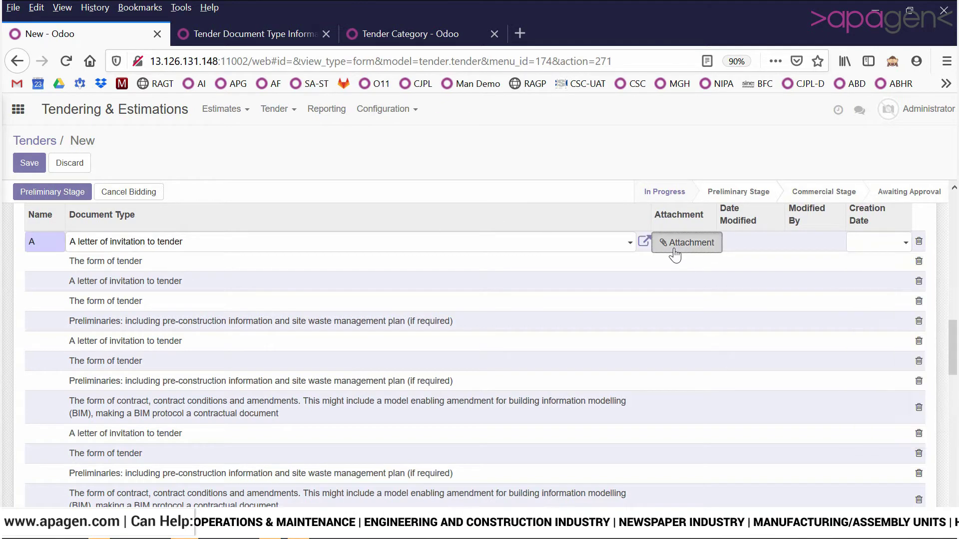
click(674, 253)
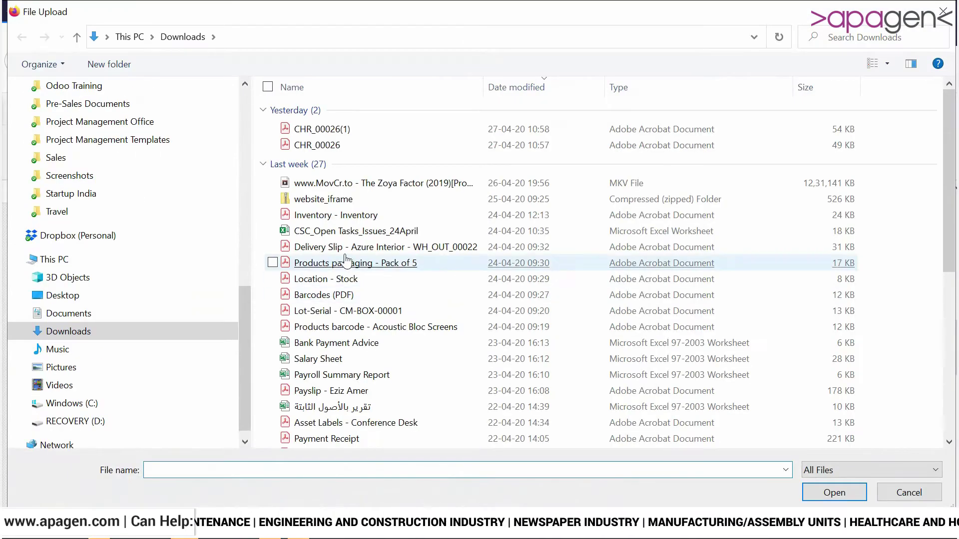
double_click(318, 145)
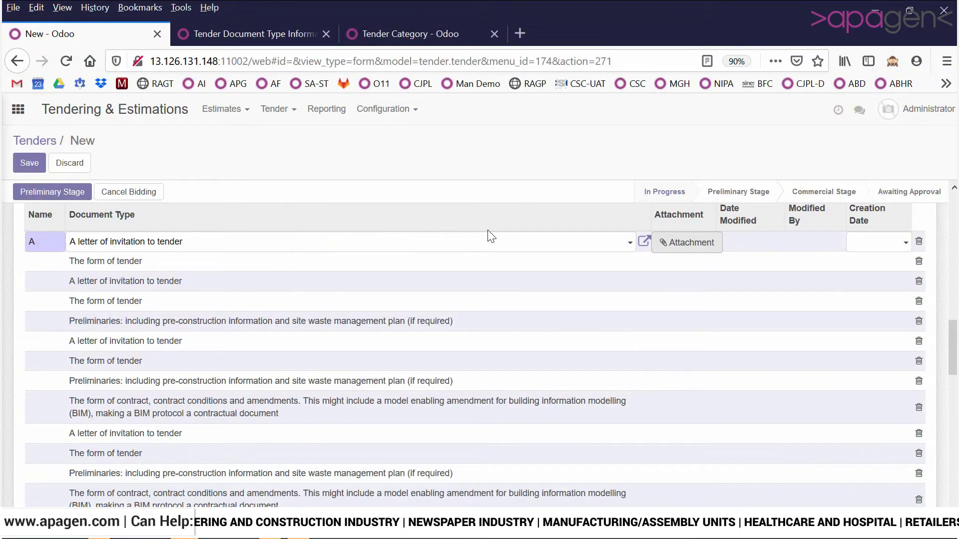
click(517, 191)
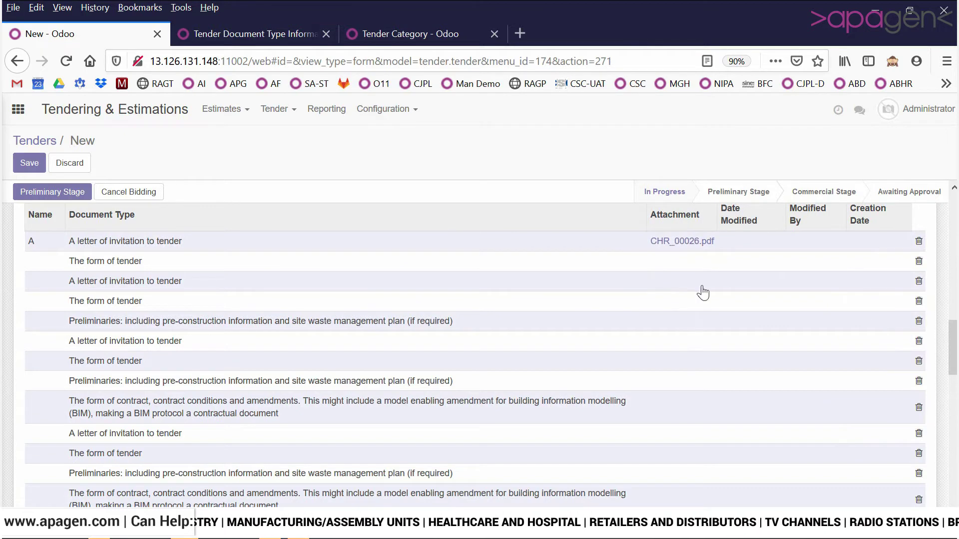
- Sort the documents by document type and delete six duplicate "A letter of invitation to tender" rows without an attachment
click(261, 227)
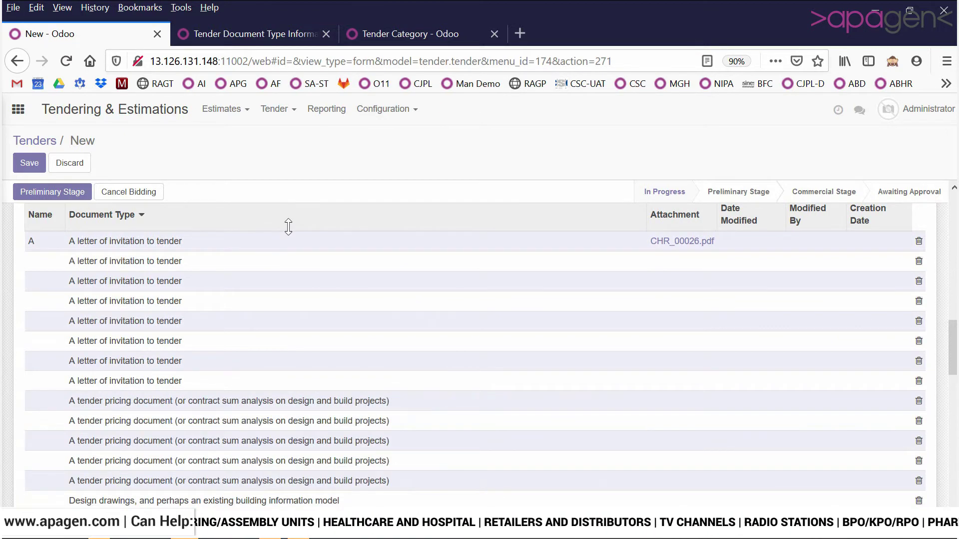
click(919, 261)
click(919, 261)
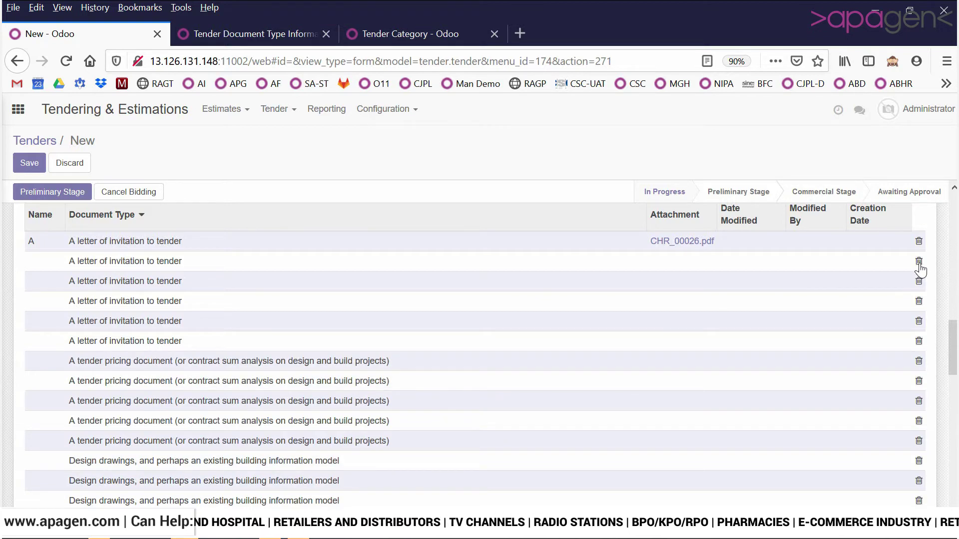
click(919, 264)
click(919, 264)
click(919, 264)
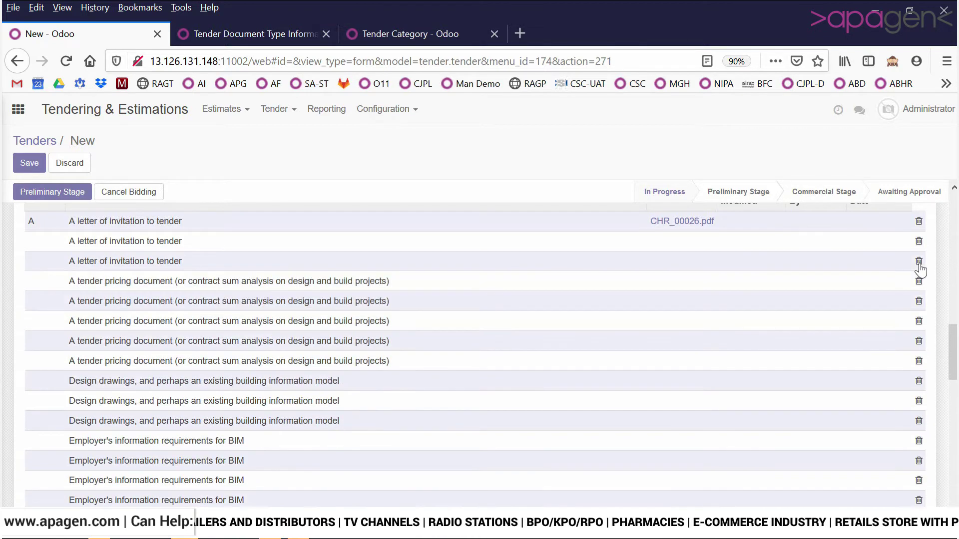
click(919, 264)
- Delete the remaining duplicate invitation letter, tender pricing document and design drawings rows, keeping one row of each type
click(919, 263)
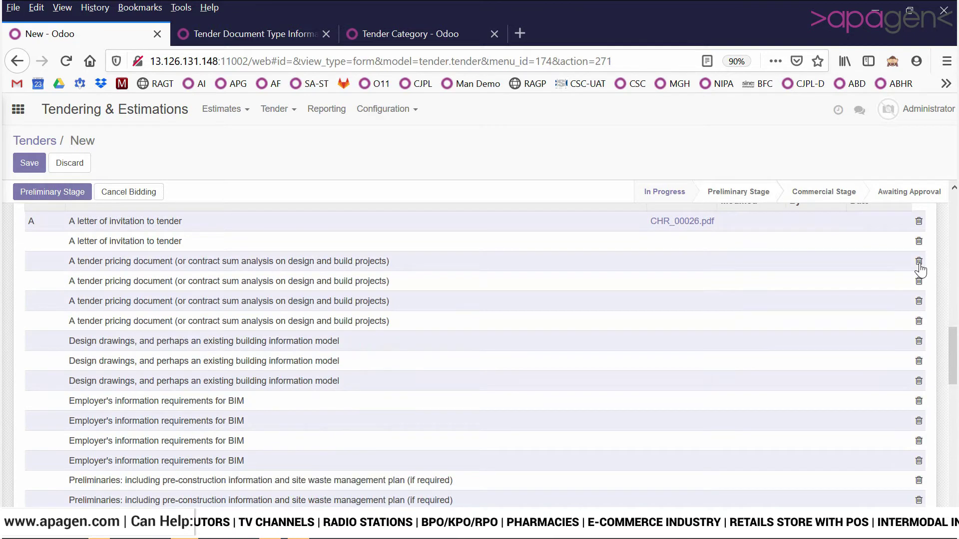
click(919, 264)
click(919, 264)
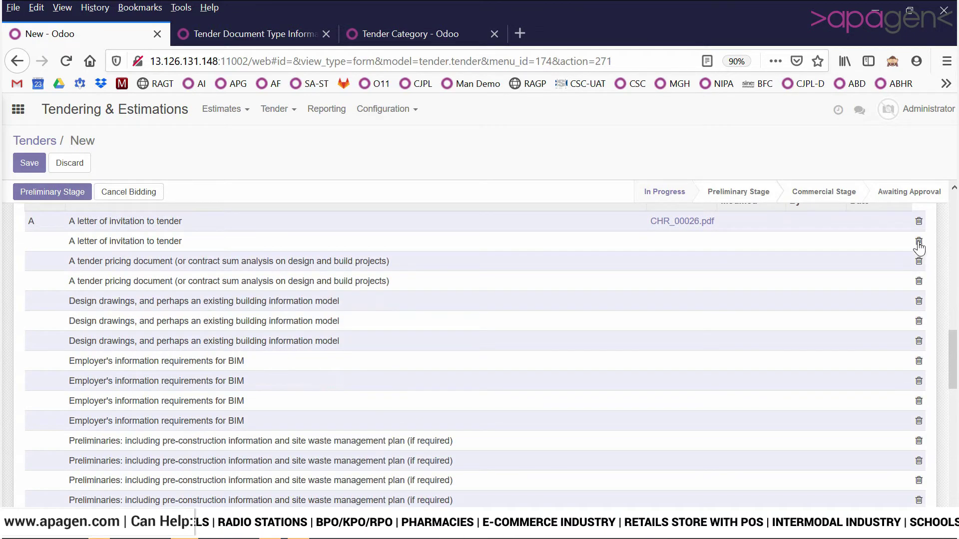
click(919, 245)
click(919, 245)
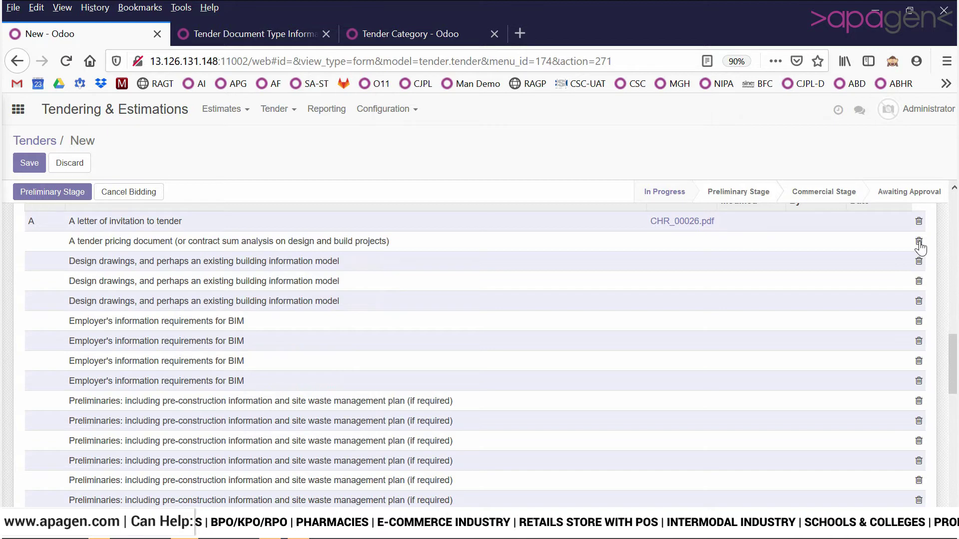
click(919, 262)
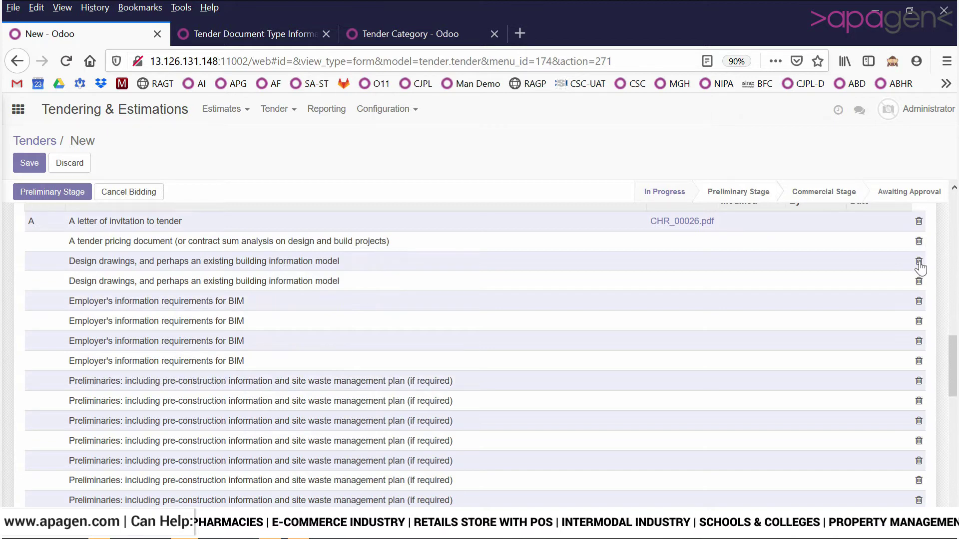
click(919, 262)
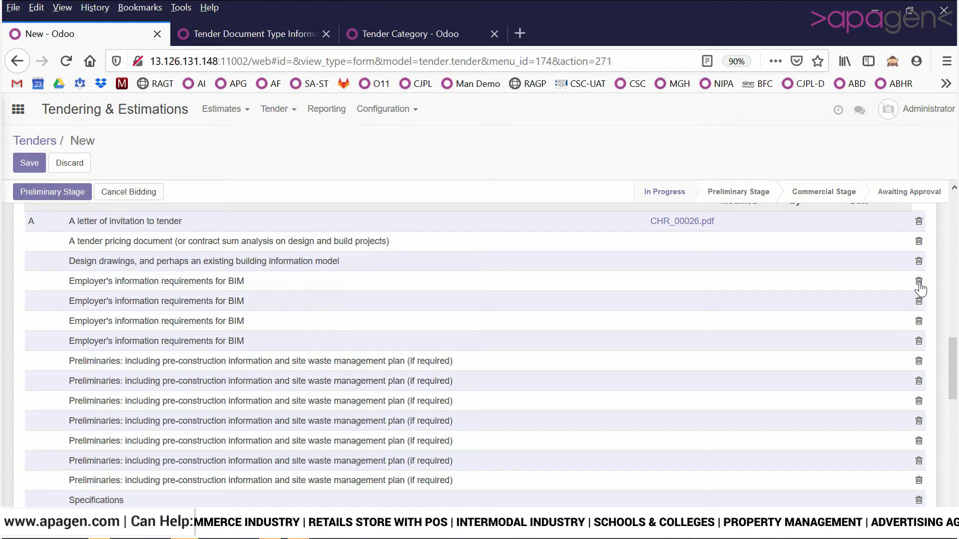
- Delete the duplicate "Employer's information requirements for BIM" and "Preliminaries" rows, keeping one row of each type
click(919, 283)
click(919, 283)
click(919, 283)
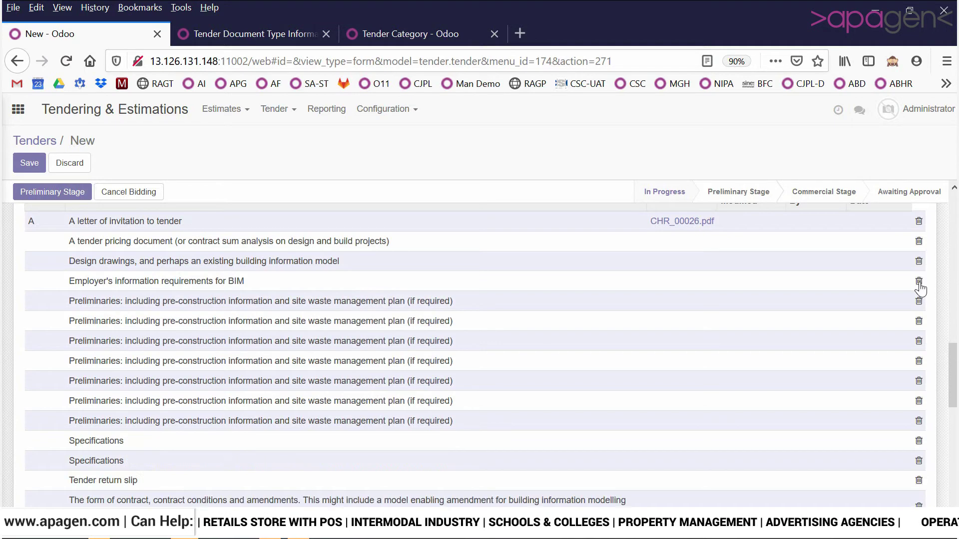
click(919, 302)
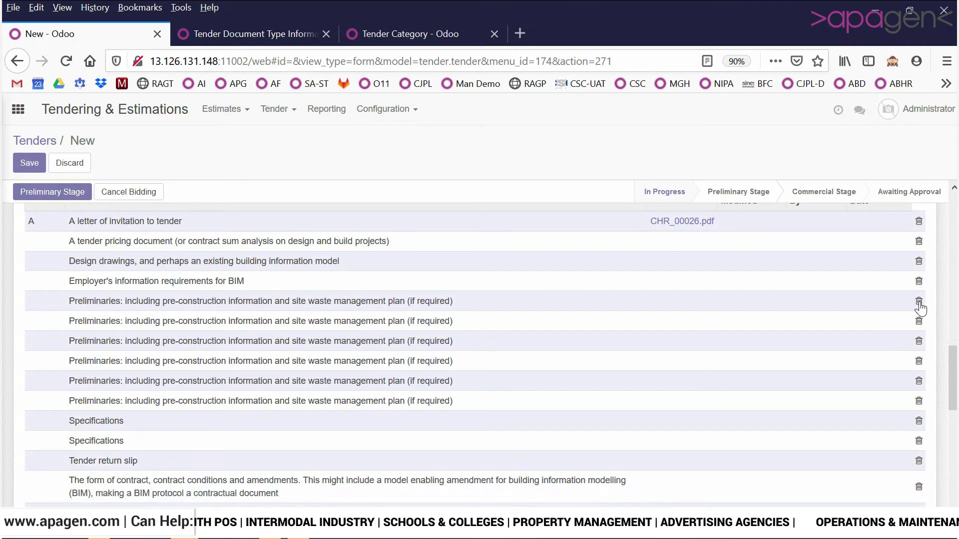
click(919, 302)
click(919, 301)
click(919, 301)
click(919, 301)
click(919, 302)
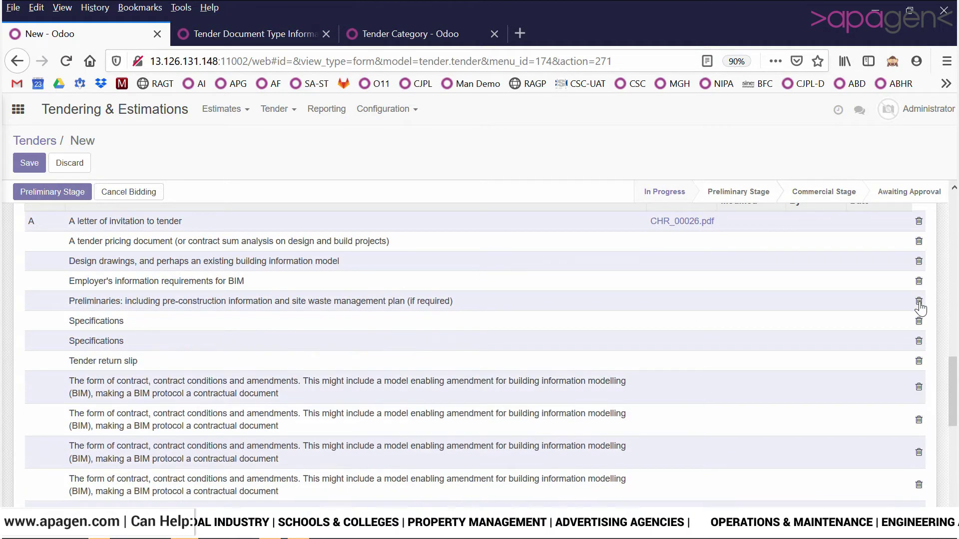
- Delete the duplicate "Specifications" and "The form of contract, contract conditions and amendments" rows, keeping one row of each type
click(919, 325)
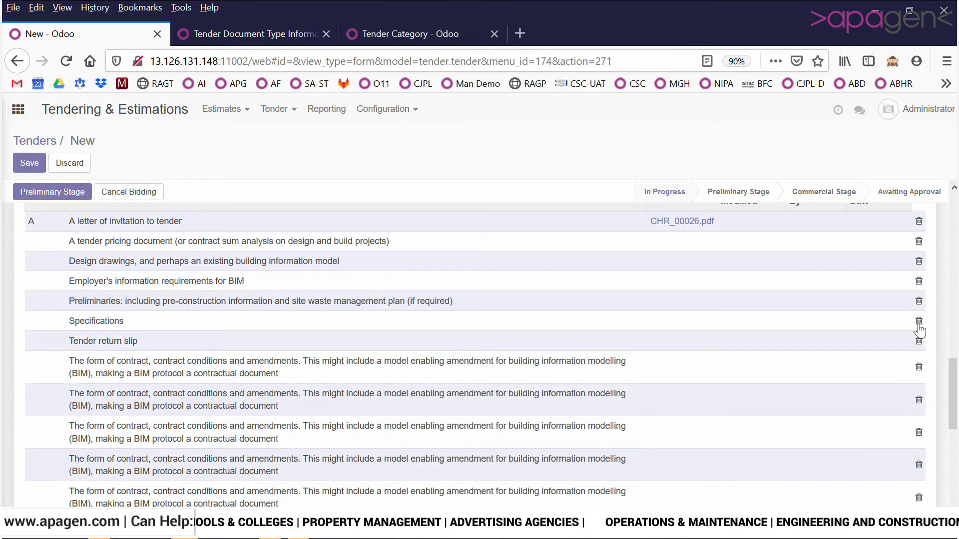
click(920, 369)
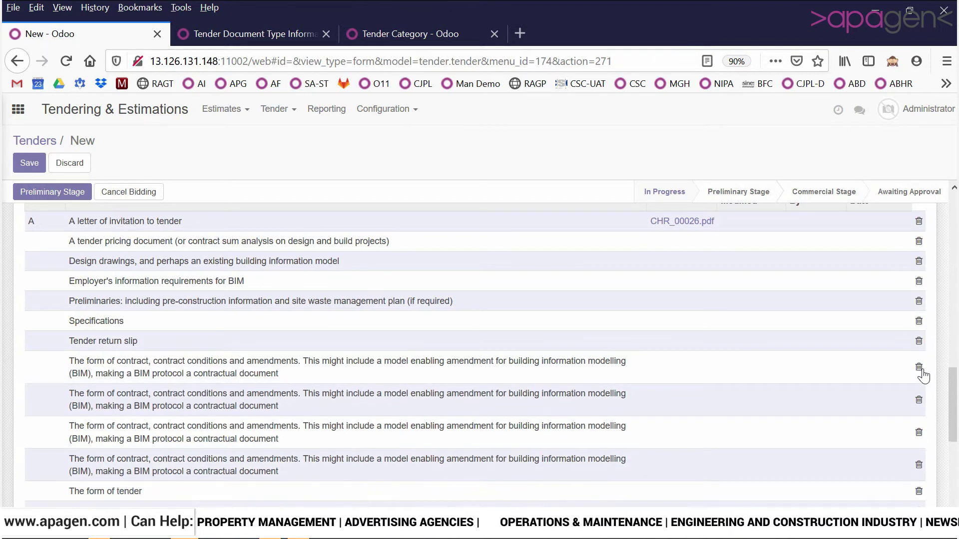
click(919, 368)
click(919, 368)
click(919, 369)
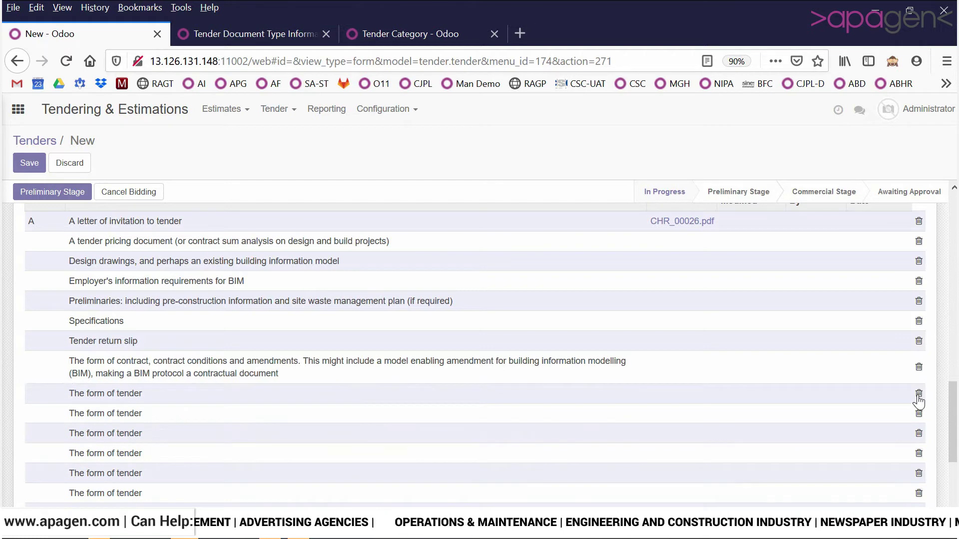
- Delete the six duplicate "The form of tender" rows, keeping a single row of that document type
click(919, 395)
click(919, 394)
click(919, 395)
click(919, 395)
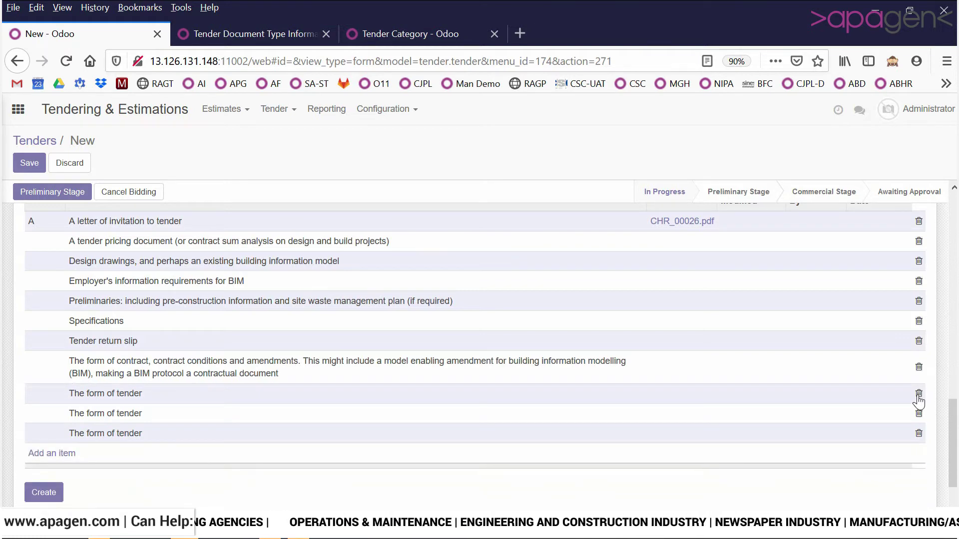
click(919, 394)
click(919, 395)
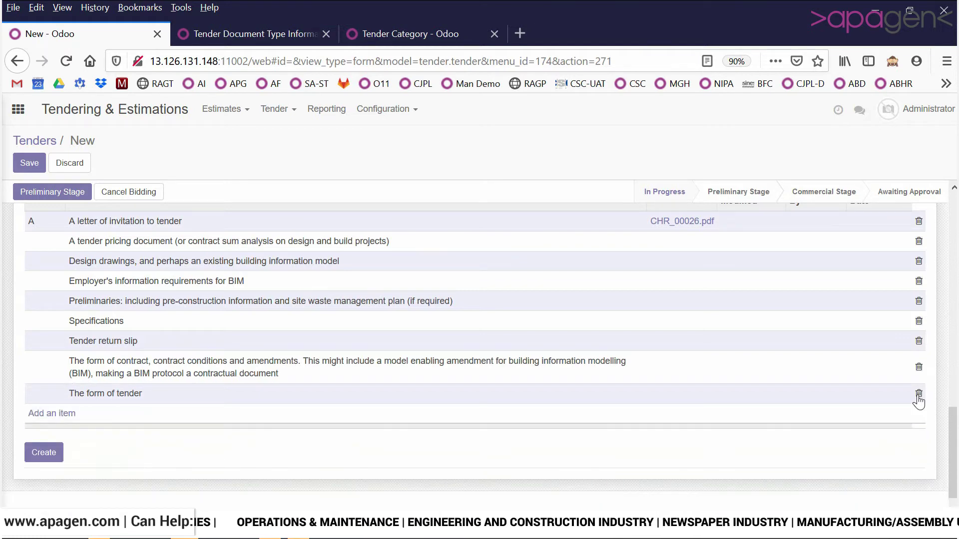
- Name the "A tender pricing document" row B and attach Inventory - Inventory.pdf to it
click(41, 243)
text(B)
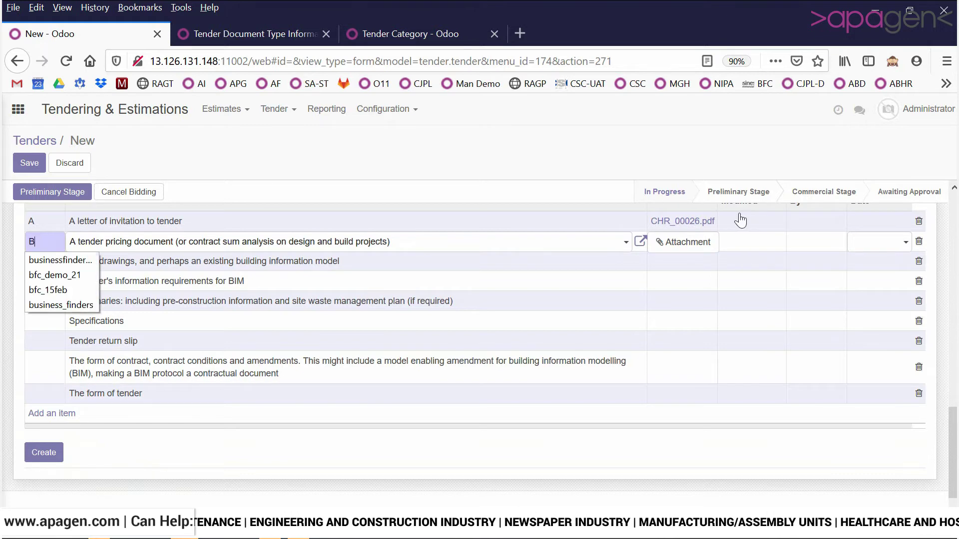
click(705, 247)
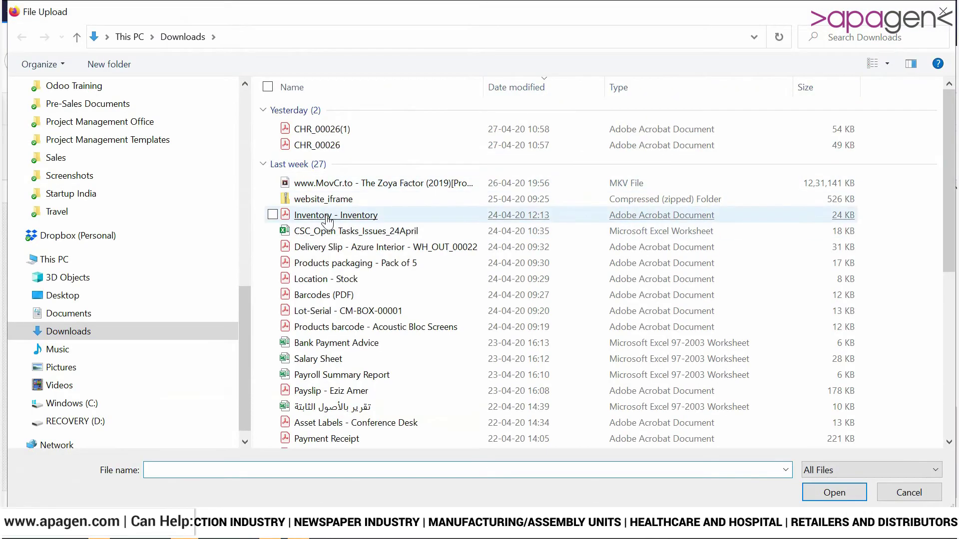
double_click(333, 214)
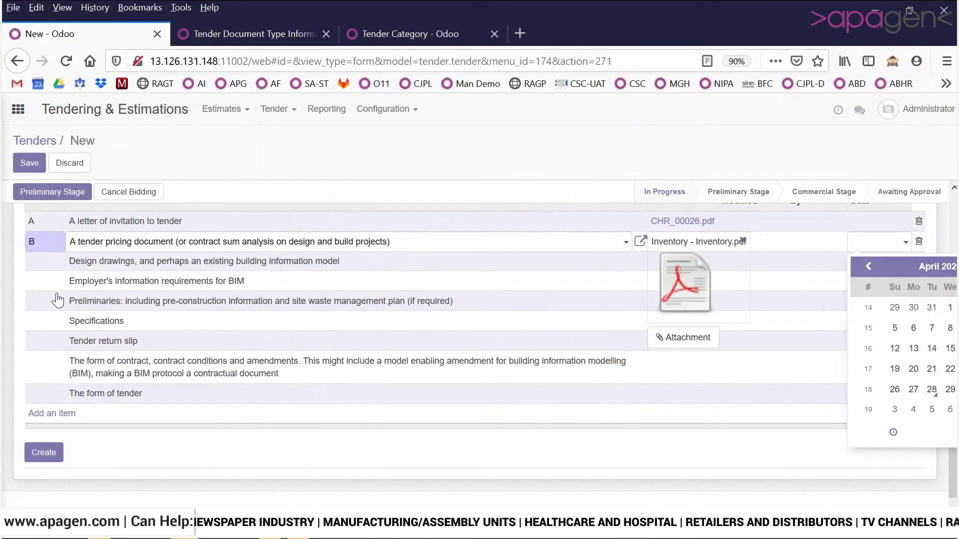
- Name the "Design drawings, and perhaps an existing building information model" row C and attach Barcodes (PDF).pdf to it
click(53, 268)
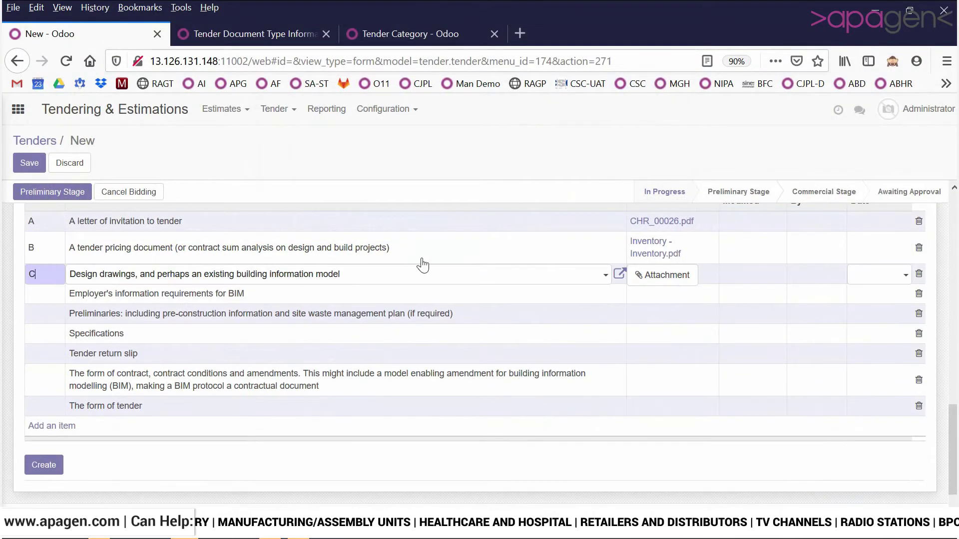
click(659, 278)
click(652, 275)
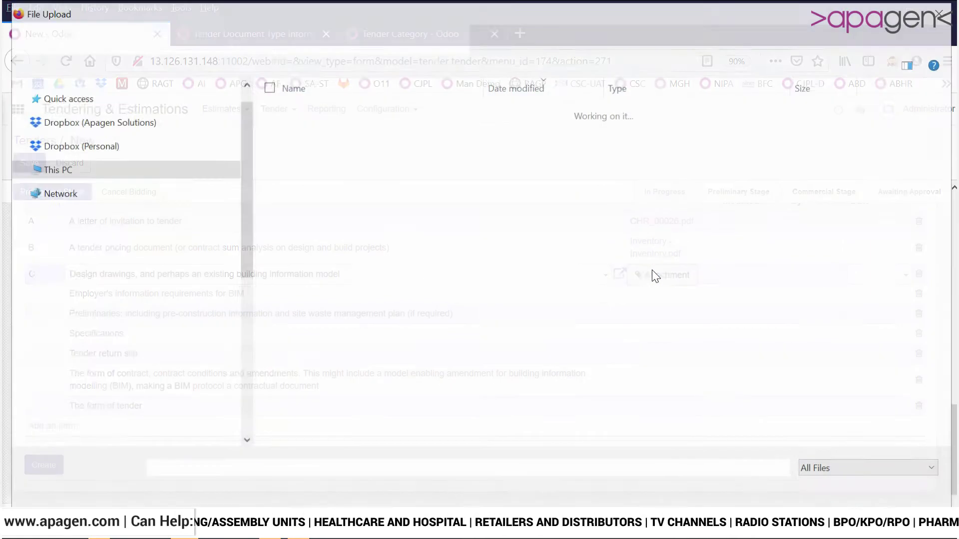
double_click(332, 296)
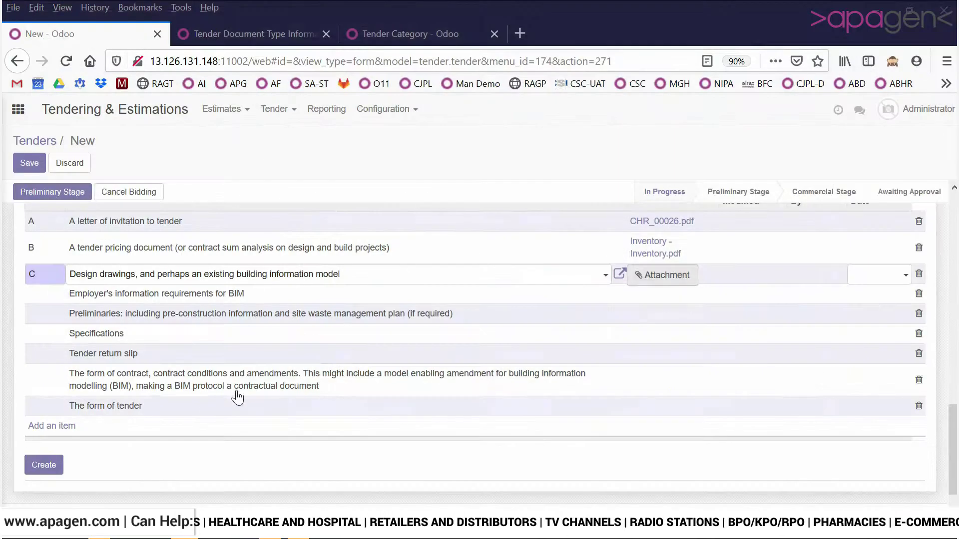
- Name the "Employer's information requirements for BIM" row D and attach Bank Payment Advice.xls to it
click(50, 302)
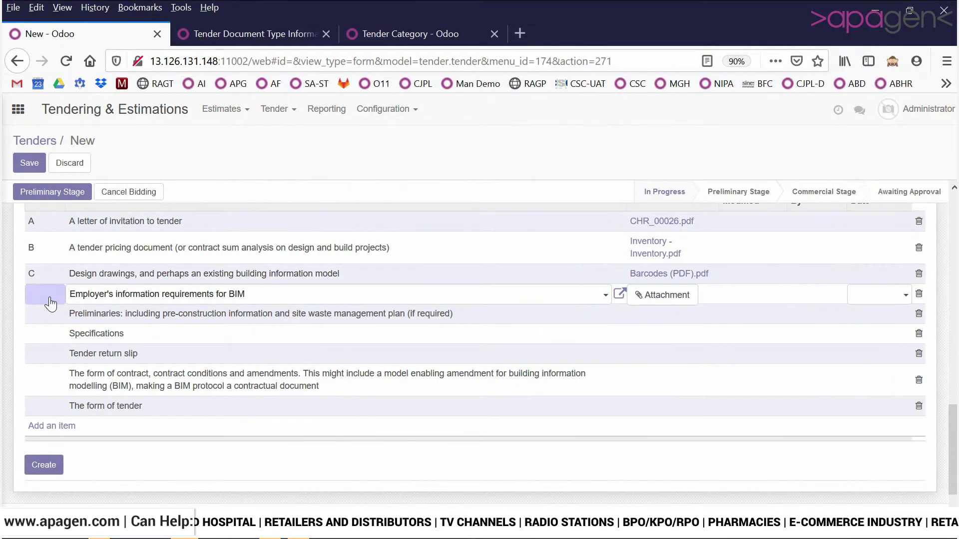
text(D)
click(666, 304)
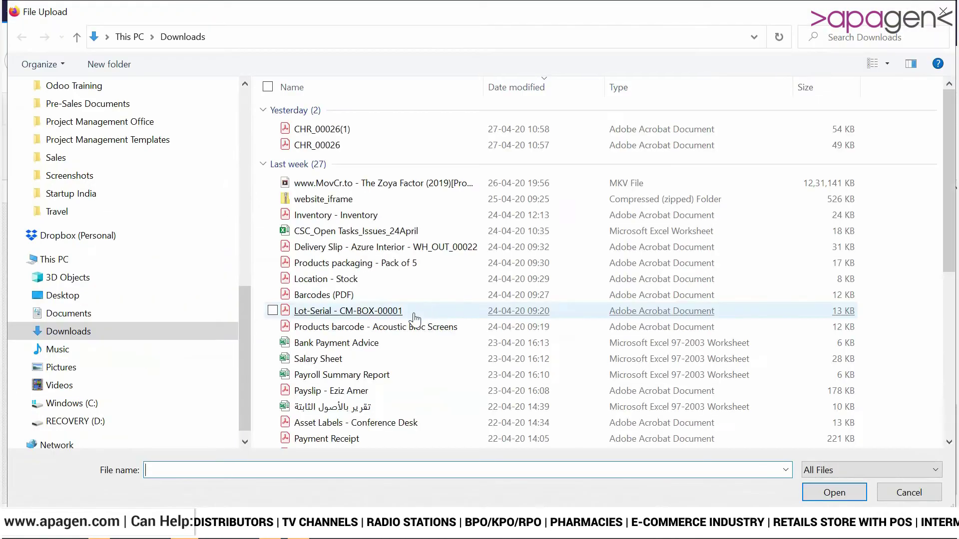
double_click(339, 342)
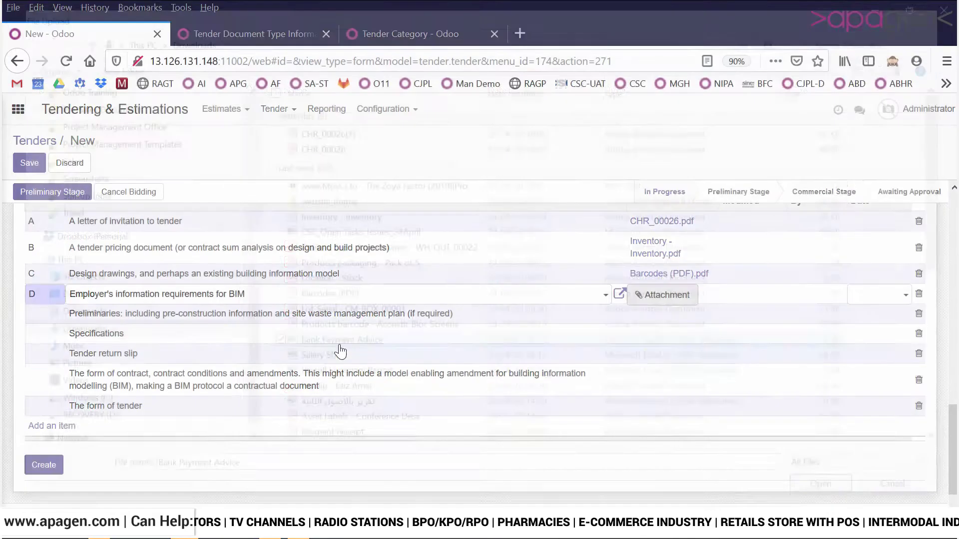
- Name the "Preliminaries" document row E and attach Payroll Summary Report.xls to it
click(42, 322)
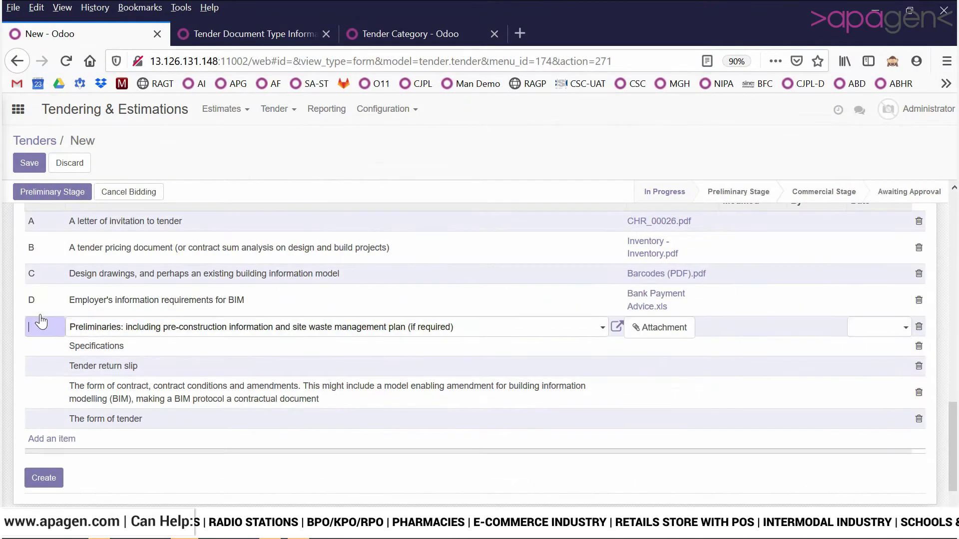
text(E)
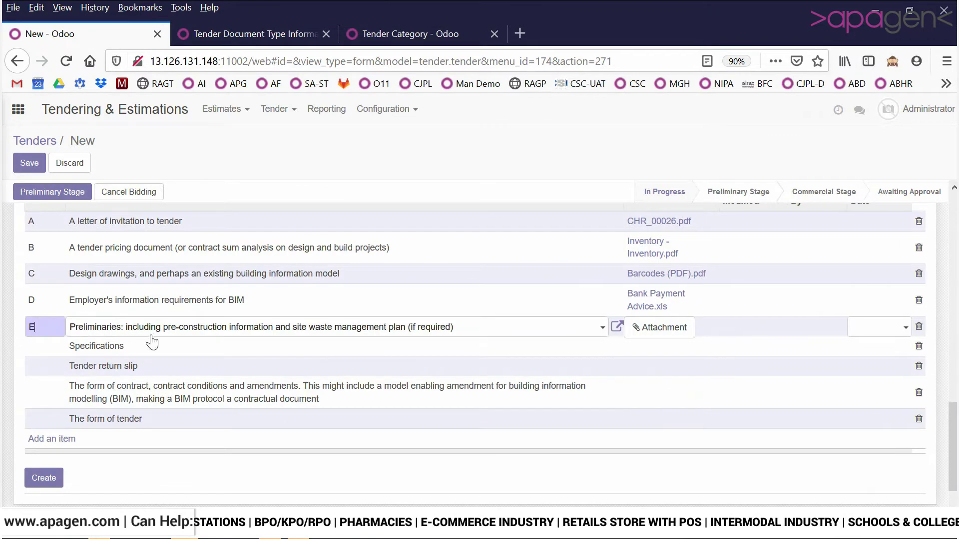
click(672, 334)
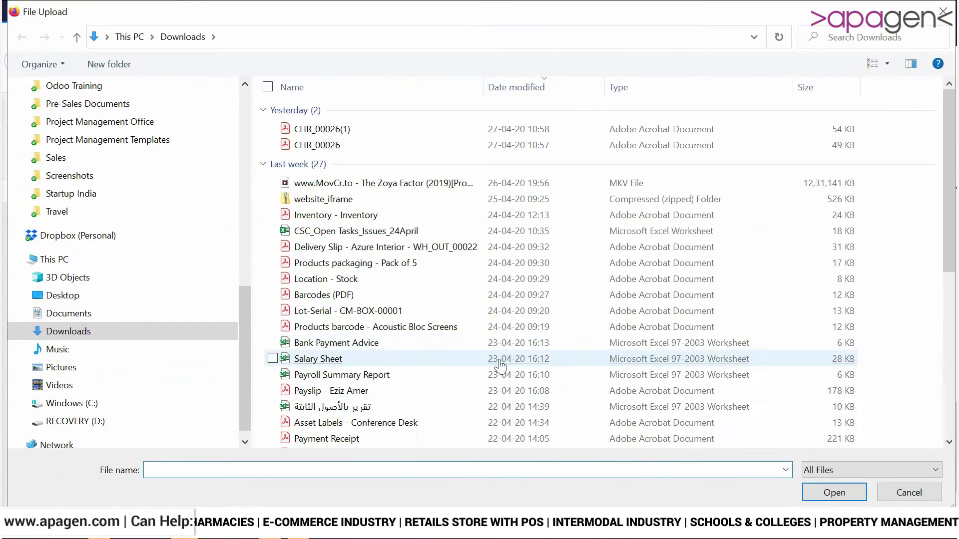
double_click(320, 374)
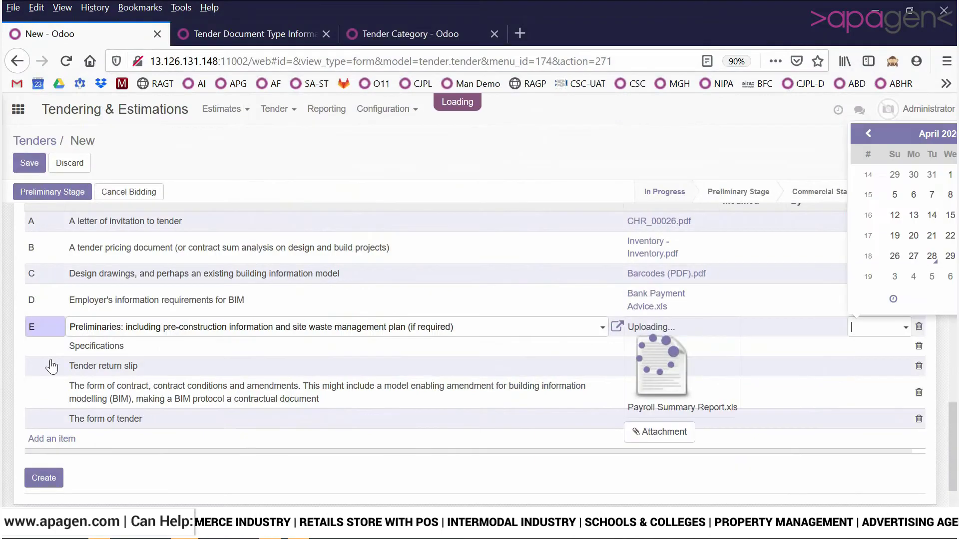
- Name the "Specifications" document row F and attach Lot-Serial - CM-BOX-00001.pdf to it
click(48, 351)
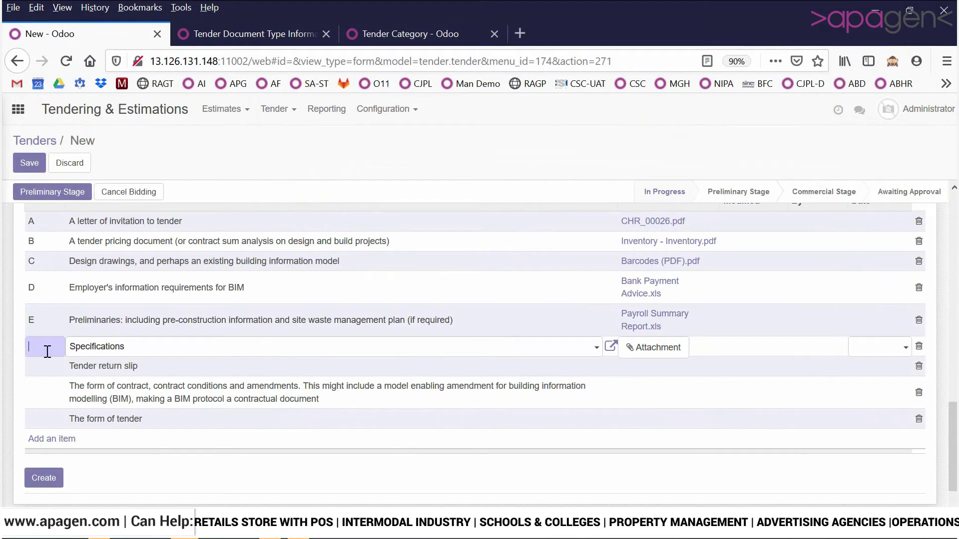
text(F)
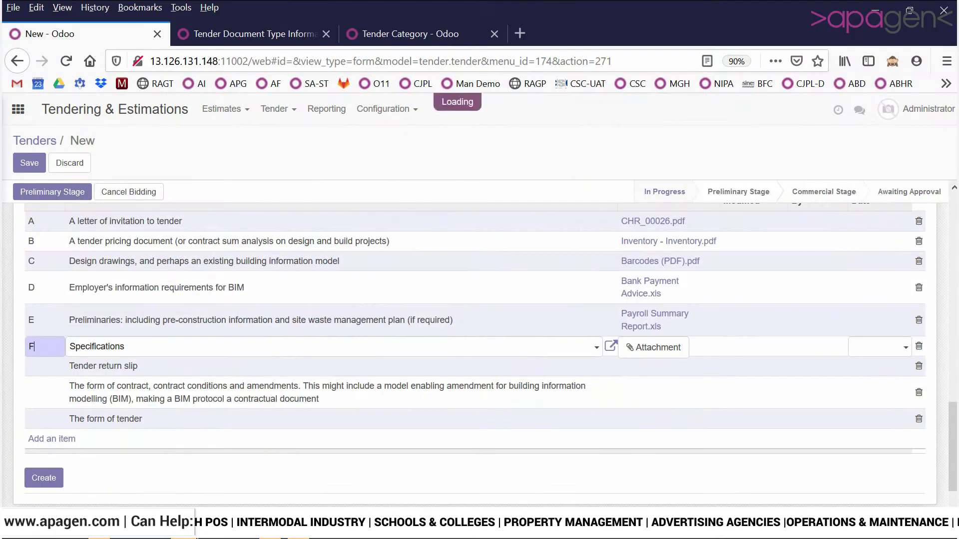
click(656, 354)
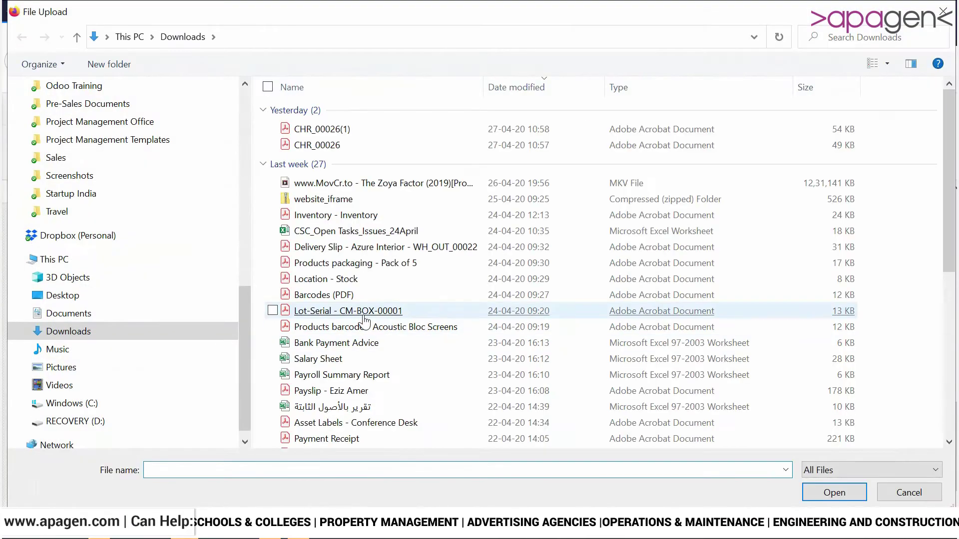
click(362, 313)
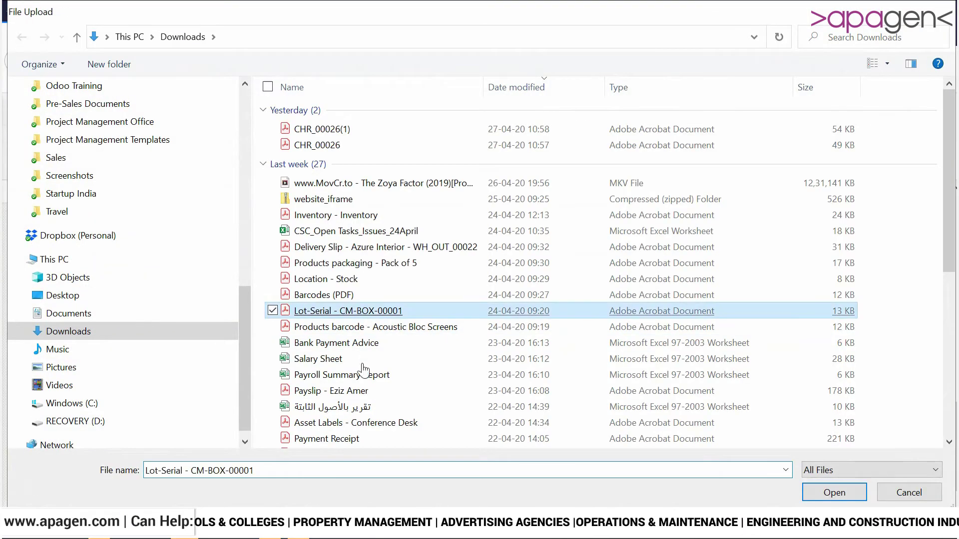
key(Return)
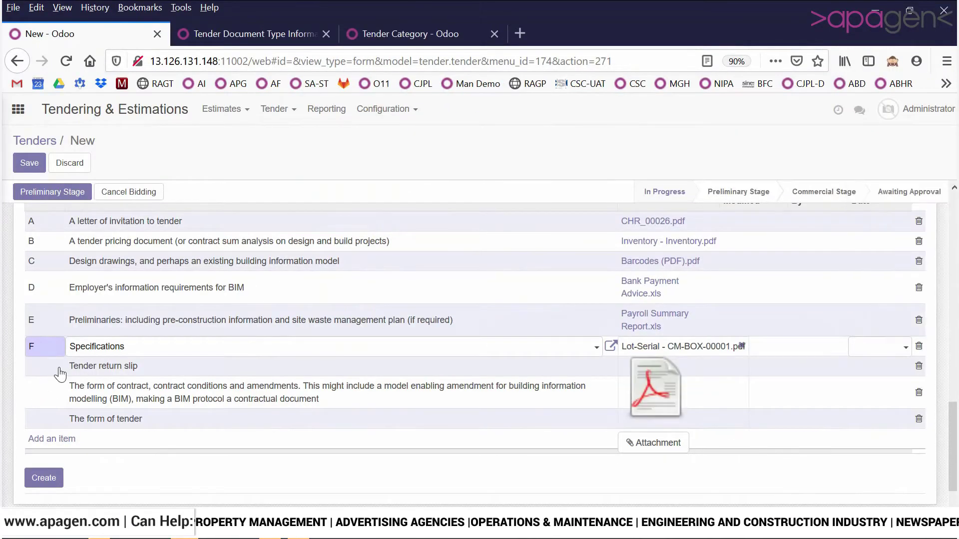
- Name the "Tender return slip" document row G and attach Lot-Serial - CM-BOX-00001.pdf to it
click(59, 371)
text(G)
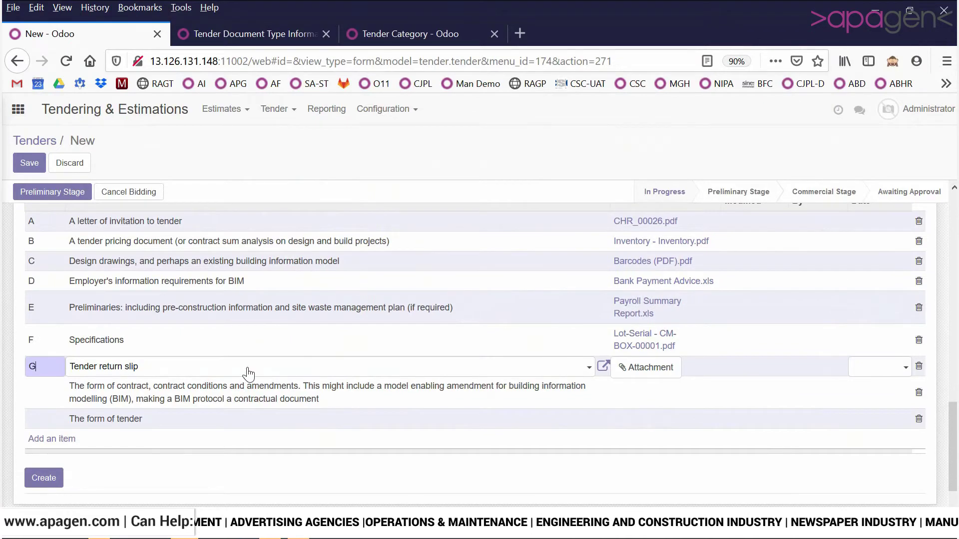
click(650, 368)
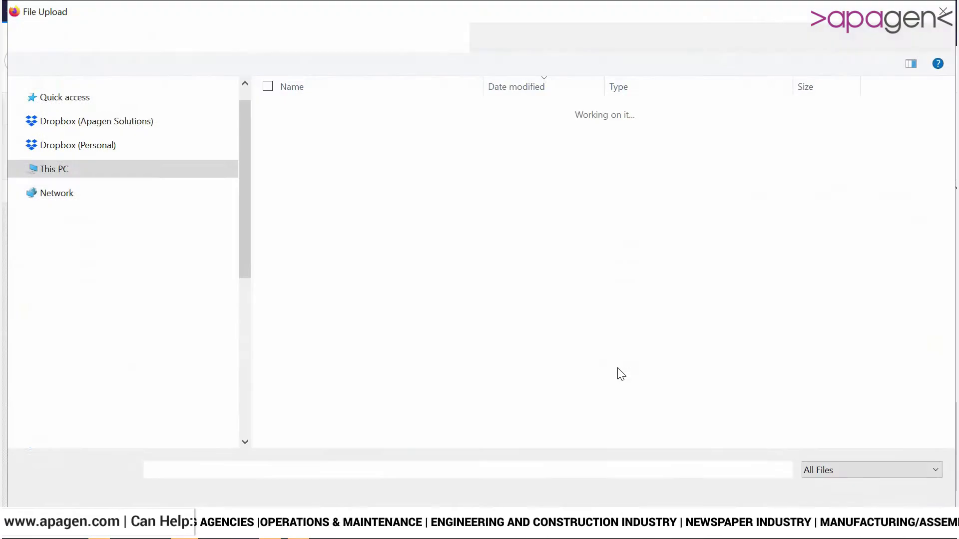
click(362, 310)
key(Return)
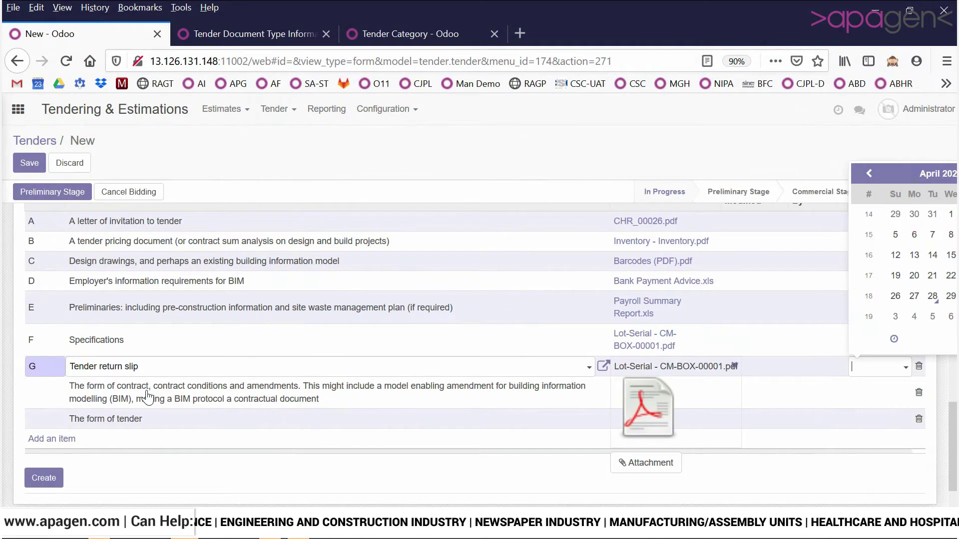
- Name the "The form of contract, contract conditions and amendments" row H and attach Barcodes (PDF).pdf to it
click(58, 400)
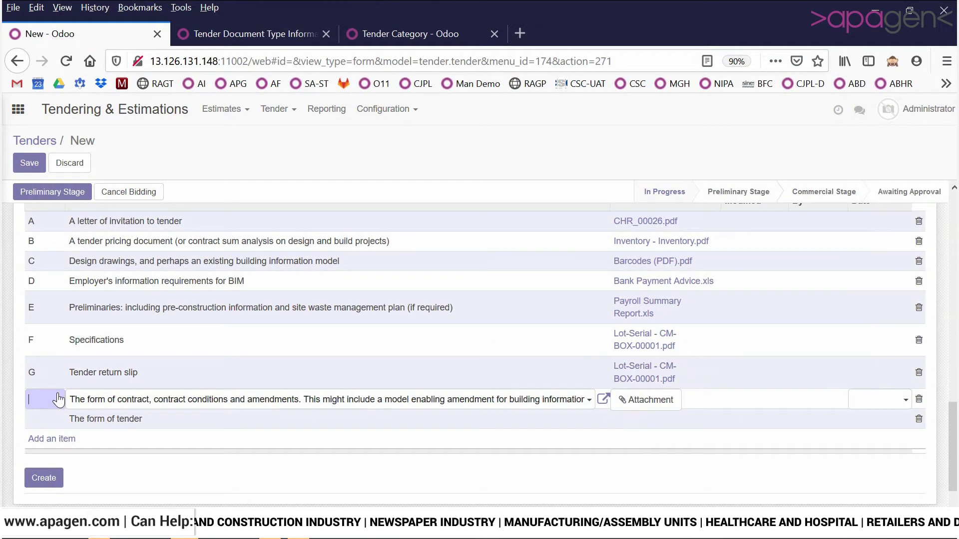
text(H)
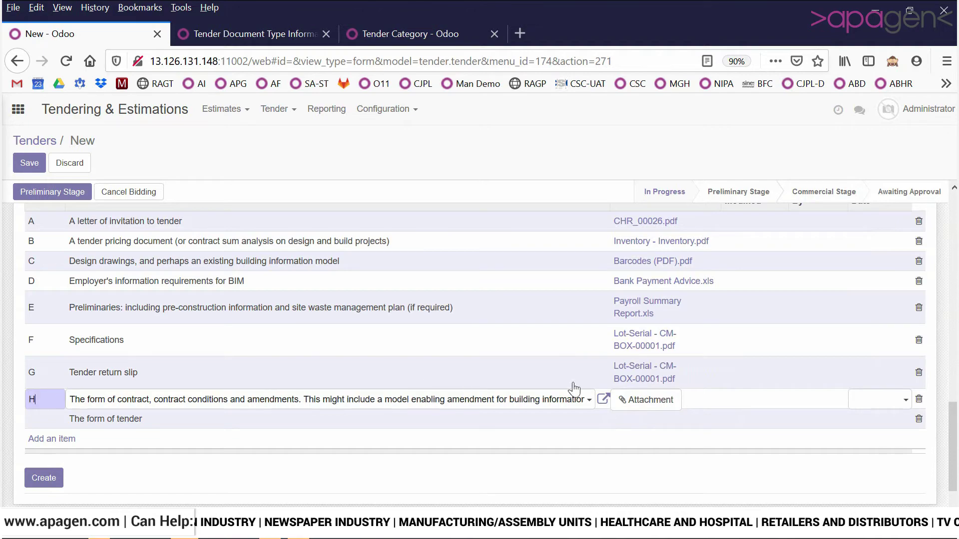
click(630, 400)
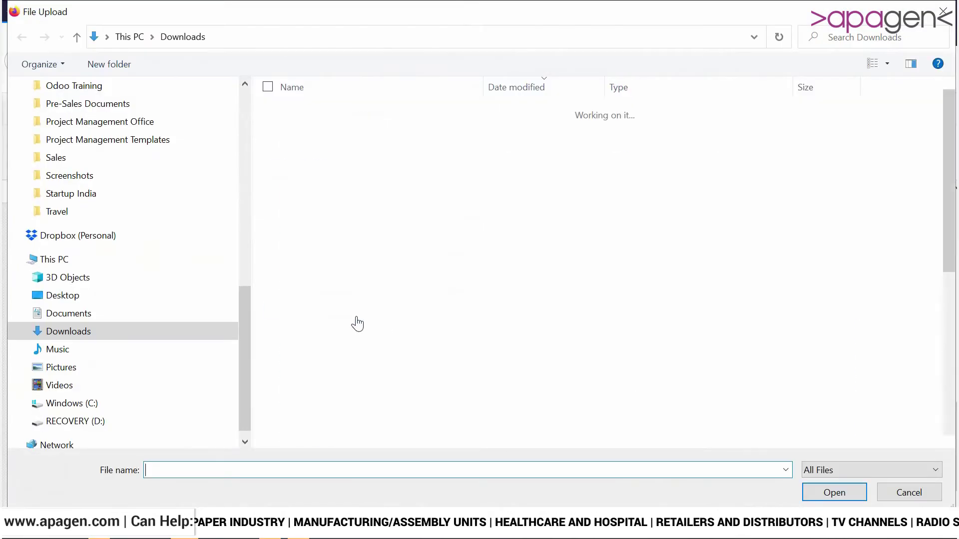
double_click(292, 300)
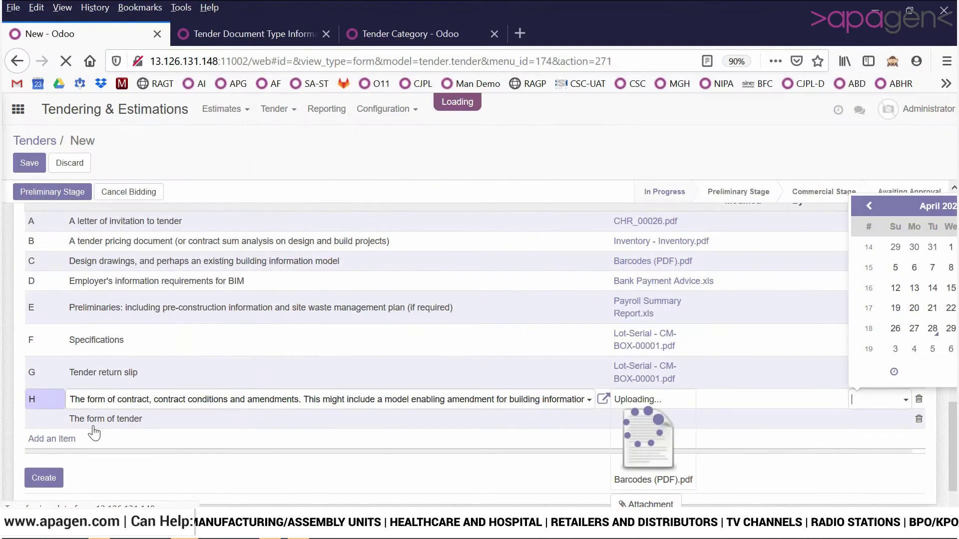
- Name the "The form of tender" document row I, attach Lot-Serial - CM-BOX-00001.pdf to it and save the tender
click(40, 422)
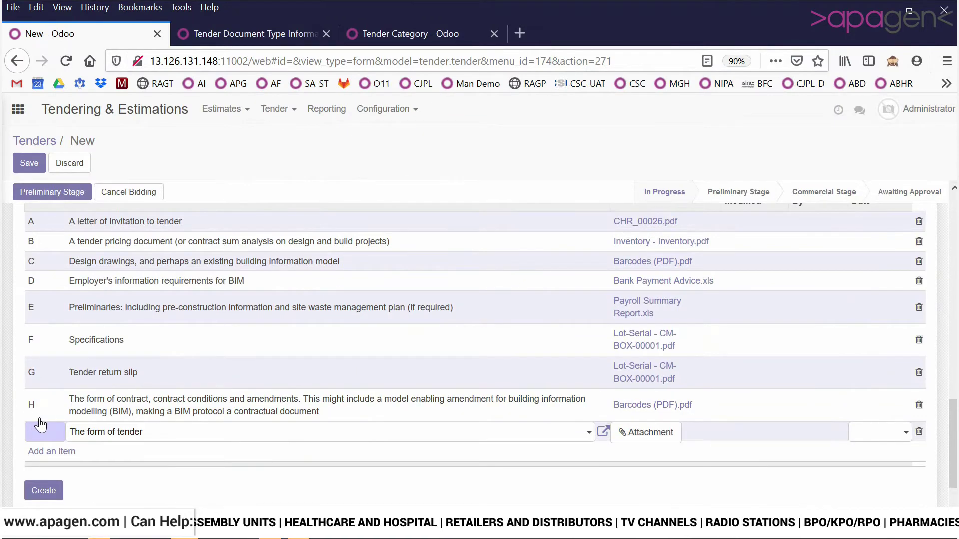
click(629, 439)
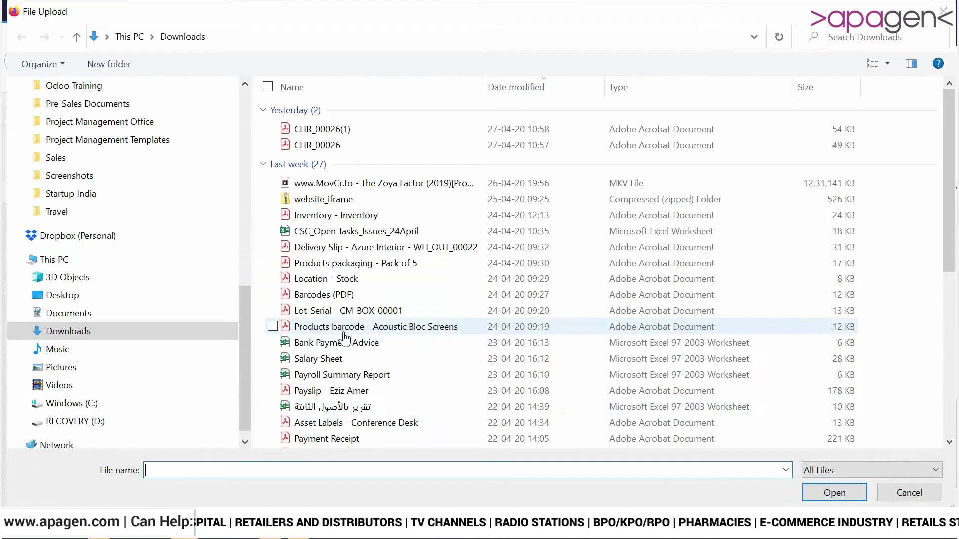
double_click(335, 323)
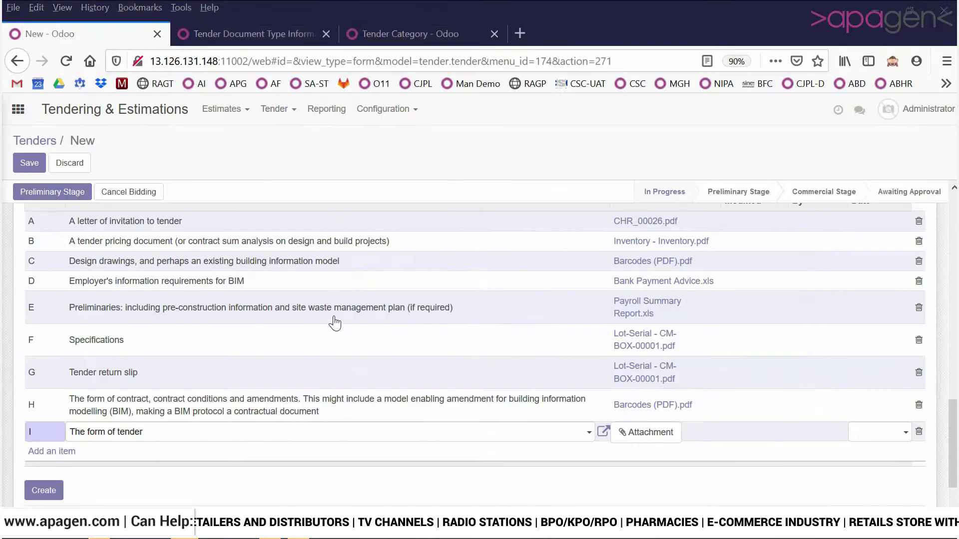
click(501, 187)
click(21, 168)
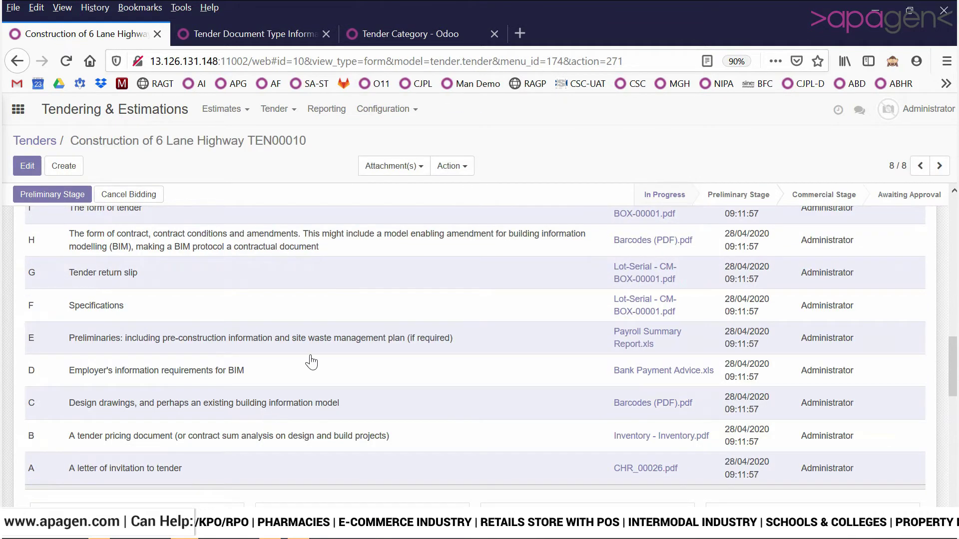
- Review the saved tender's dates and terms, list of deliverables, document rows and attachment cards
scroll(311, 361, up, 5)
scroll(310, 361, up, 5)
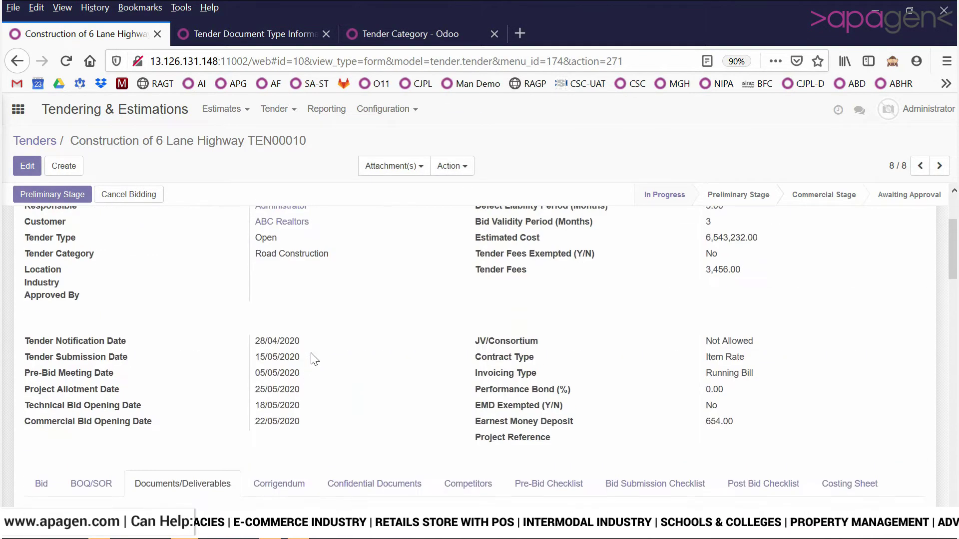
scroll(311, 361, down, 7)
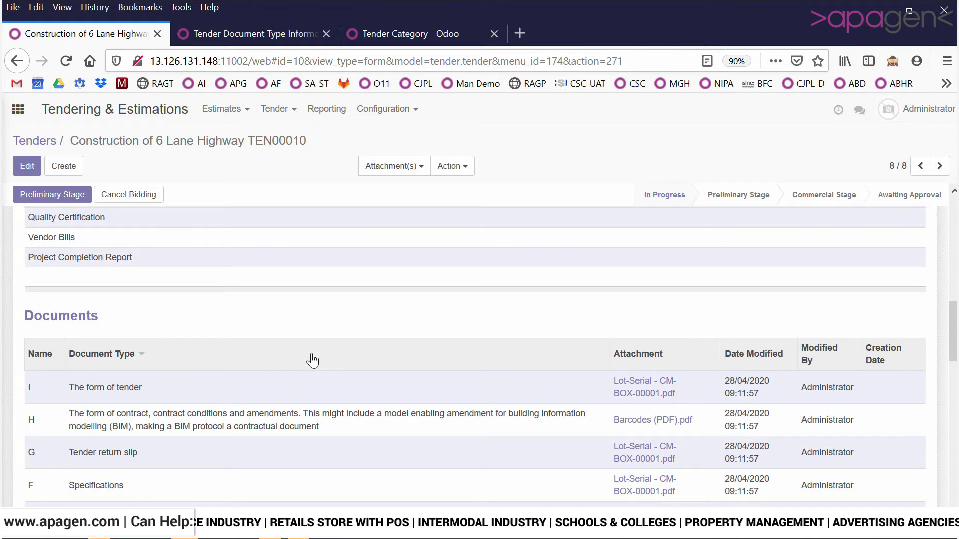
click(295, 530)
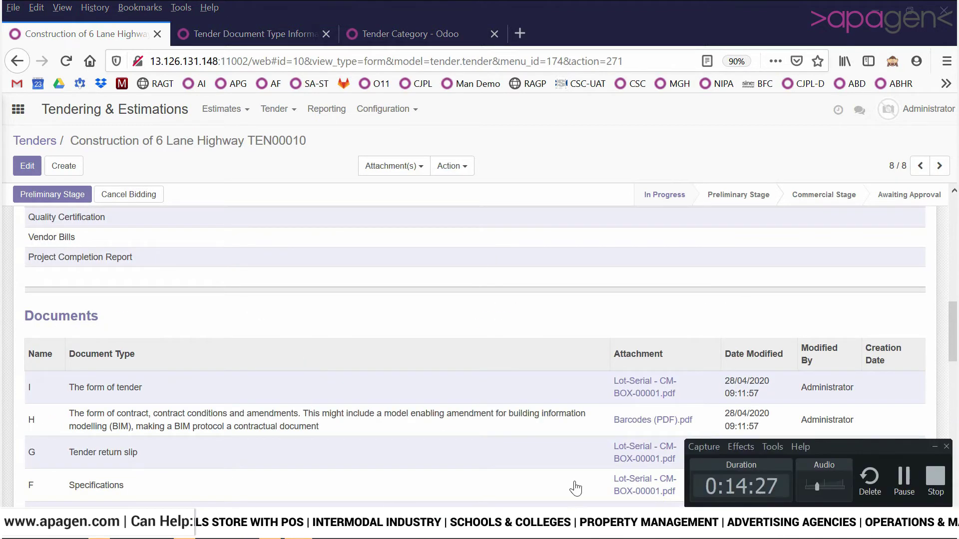
click(904, 480)
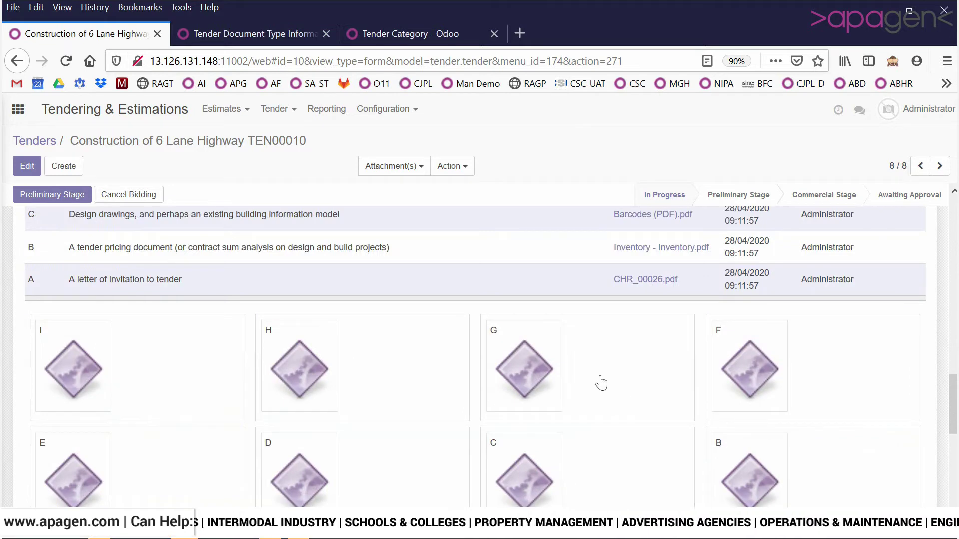
scroll(601, 382, down, 5)
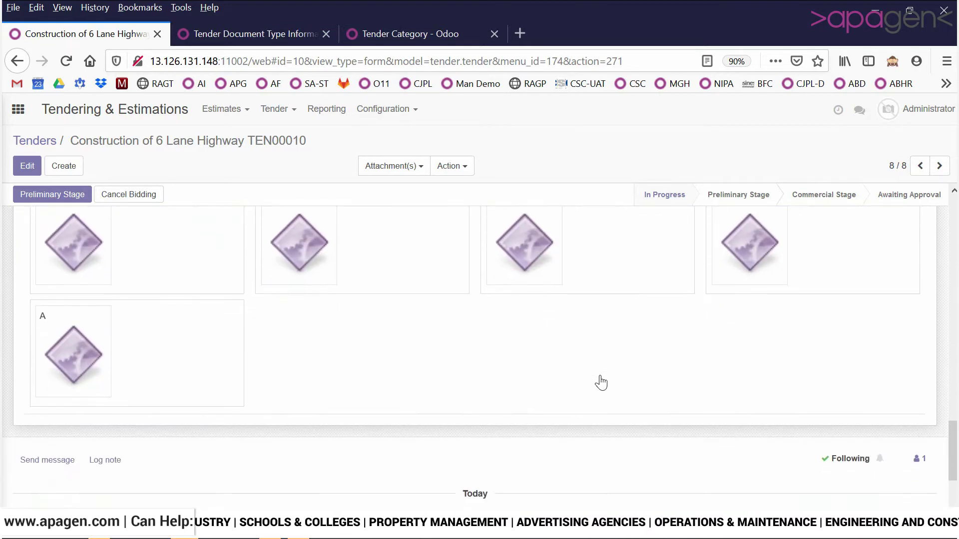
scroll(601, 383, up, 8)
scroll(600, 383, up, 7)
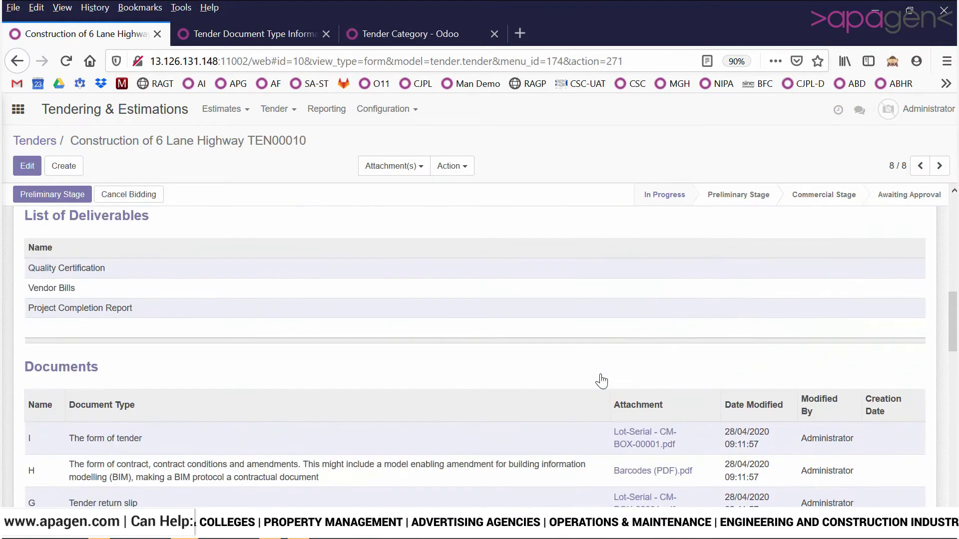
scroll(601, 382, down, 5)
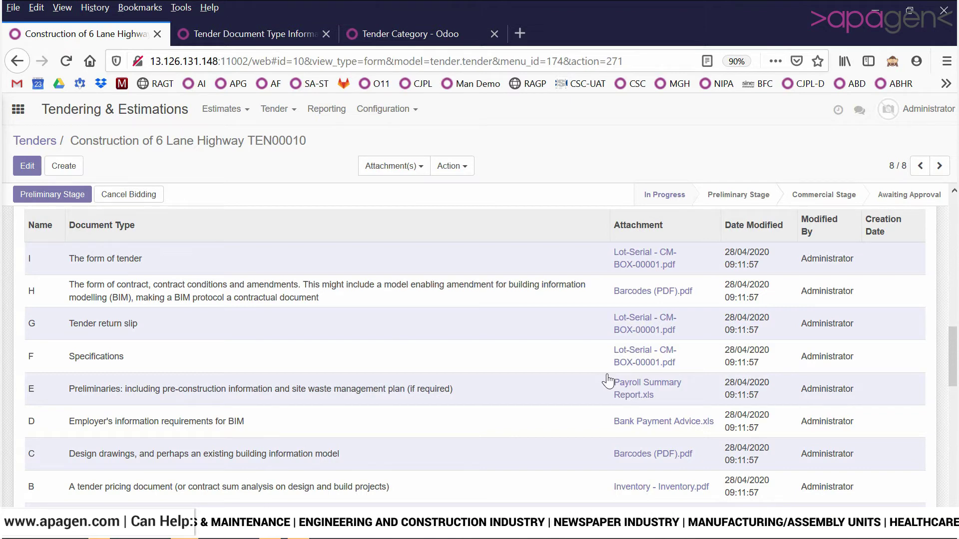
scroll(603, 382, up, 3)
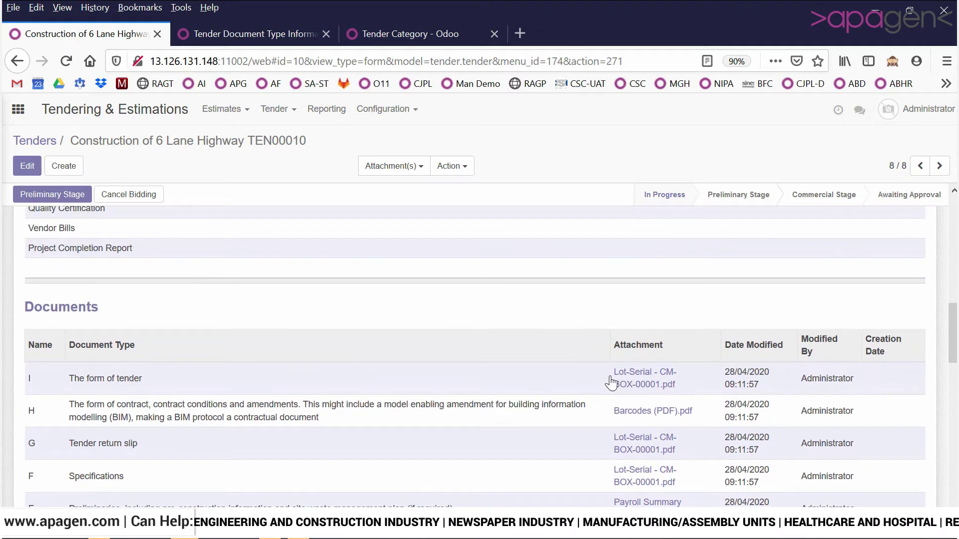
scroll(611, 382, up, 6)
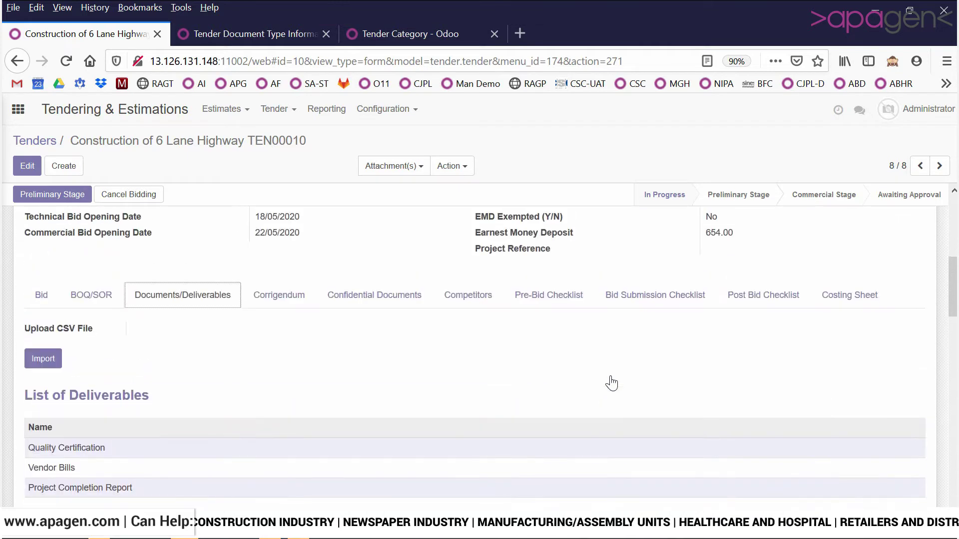
scroll(548, 390, up, 3)
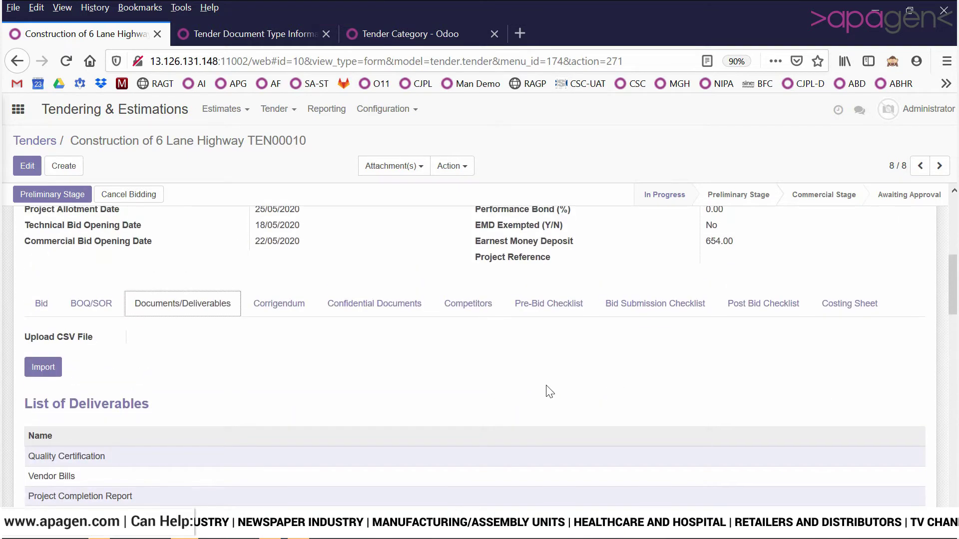
- Advance the highway tender to the Preliminary Stage
scroll(523, 385, up, 5)
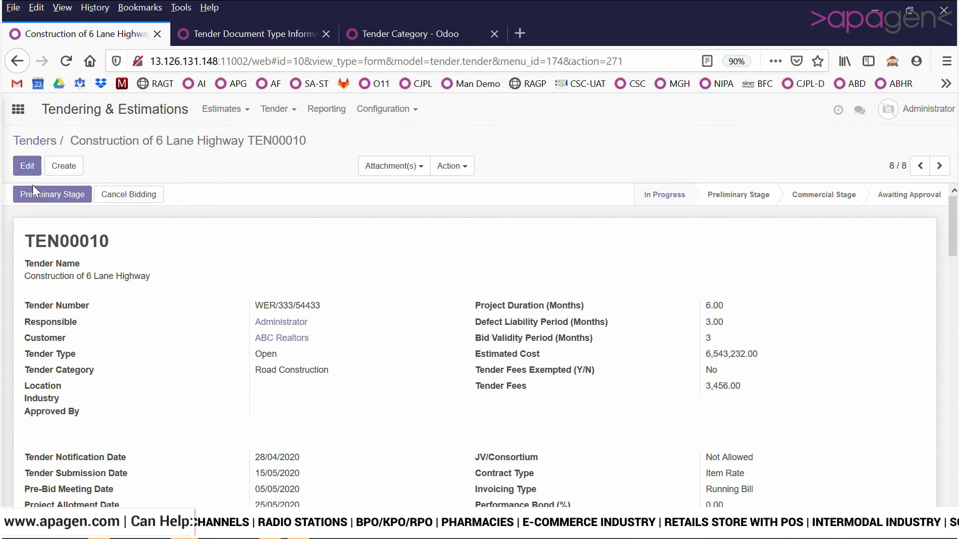
click(37, 198)
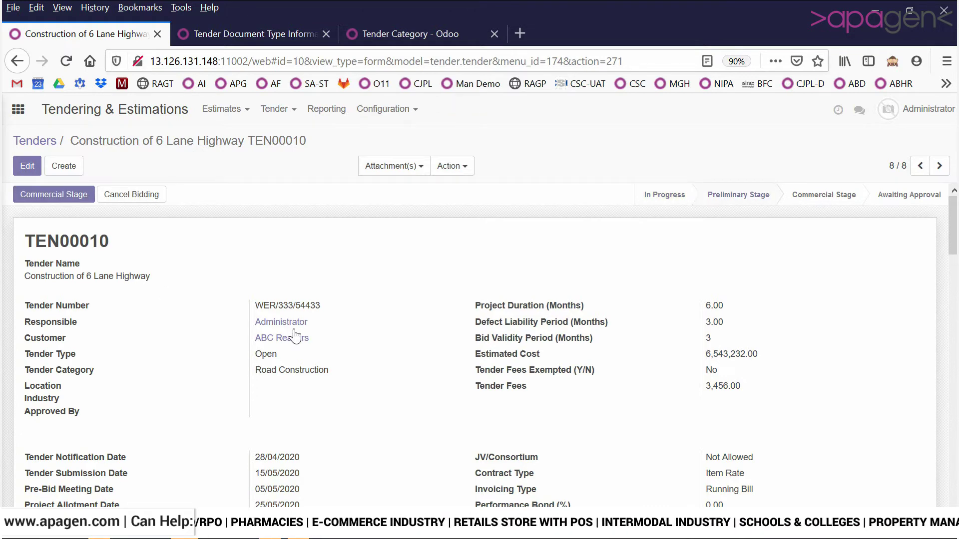
- Review the preliminary-stage tender's general details, BOQ/SOR items, deliverables and documents
scroll(296, 336, down, 2)
scroll(298, 336, down, 5)
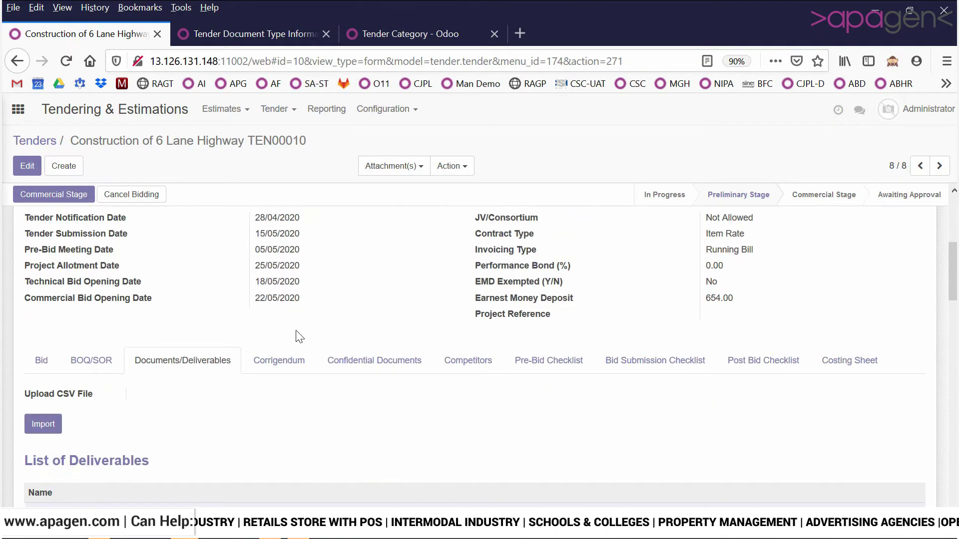
click(89, 360)
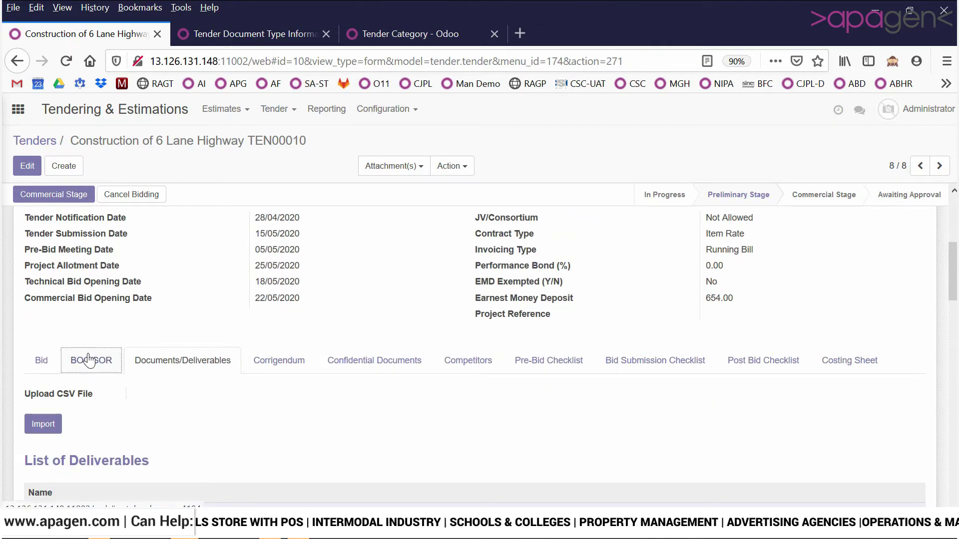
click(42, 369)
click(109, 360)
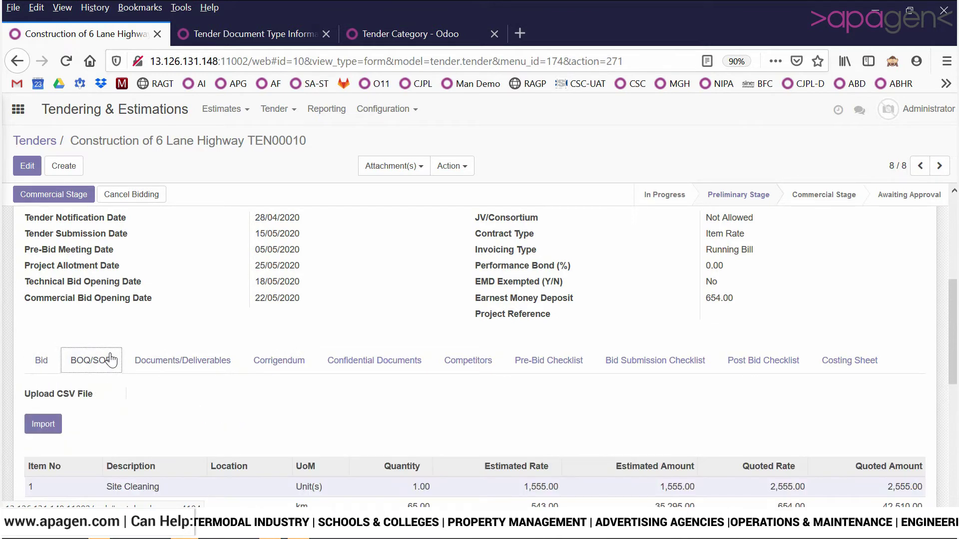
click(213, 363)
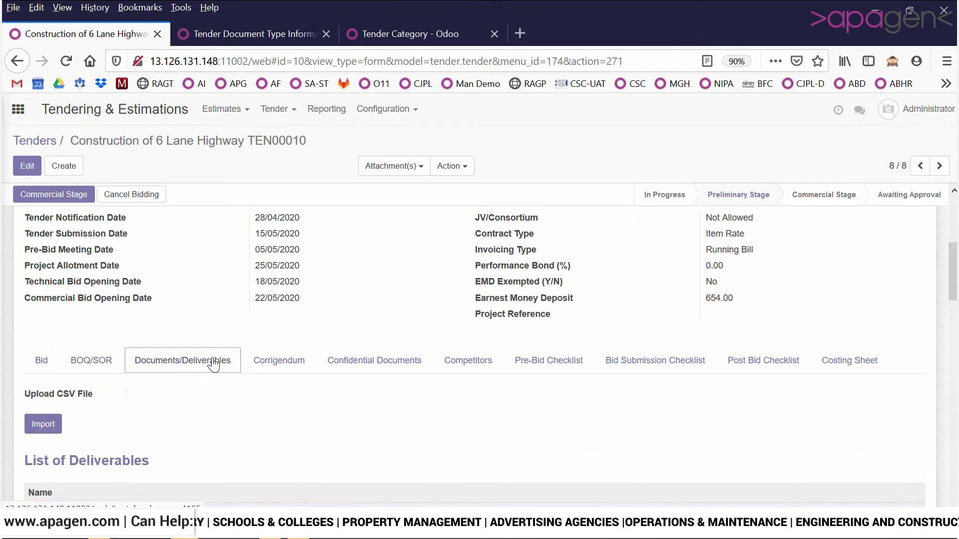
scroll(213, 364, down, 6)
scroll(214, 363, down, 5)
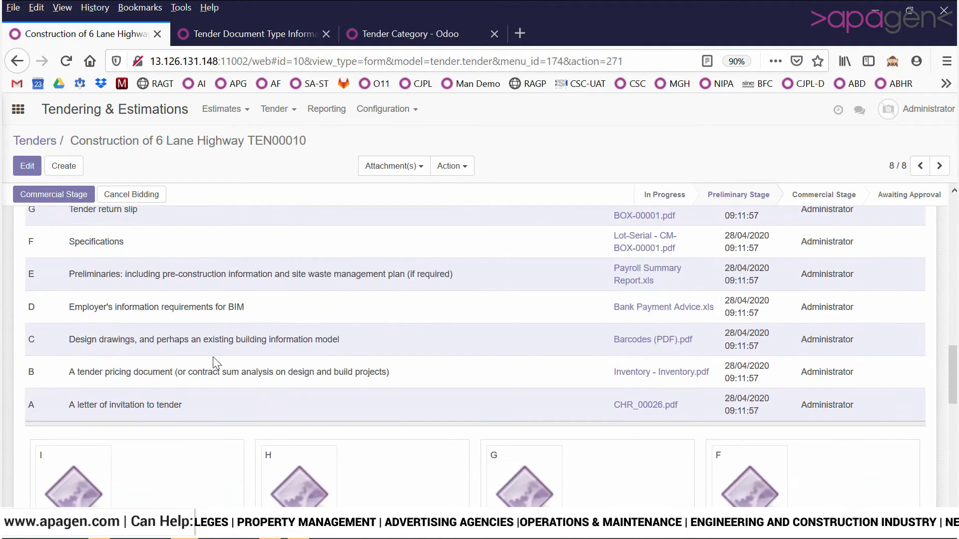
scroll(214, 362, up, 6)
scroll(216, 363, up, 10)
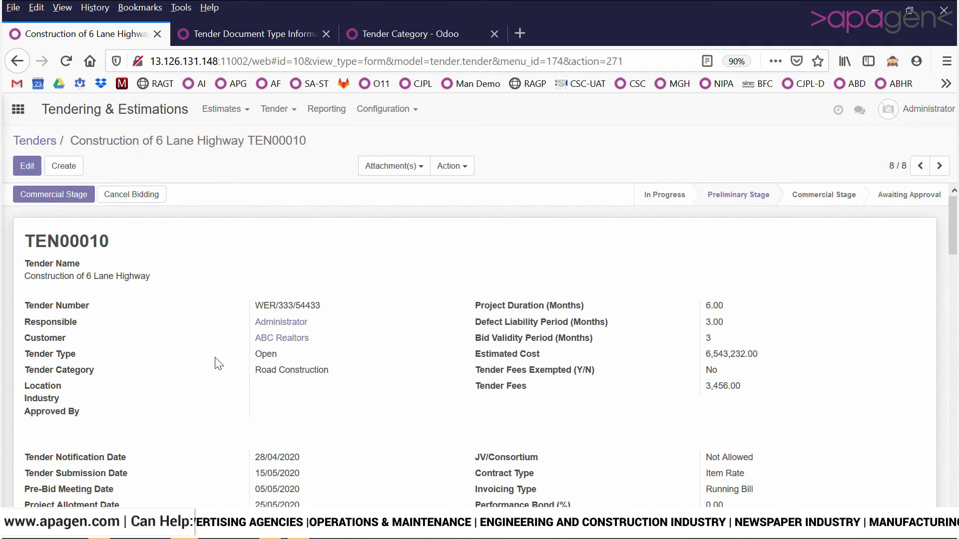
scroll(219, 363, down, 3)
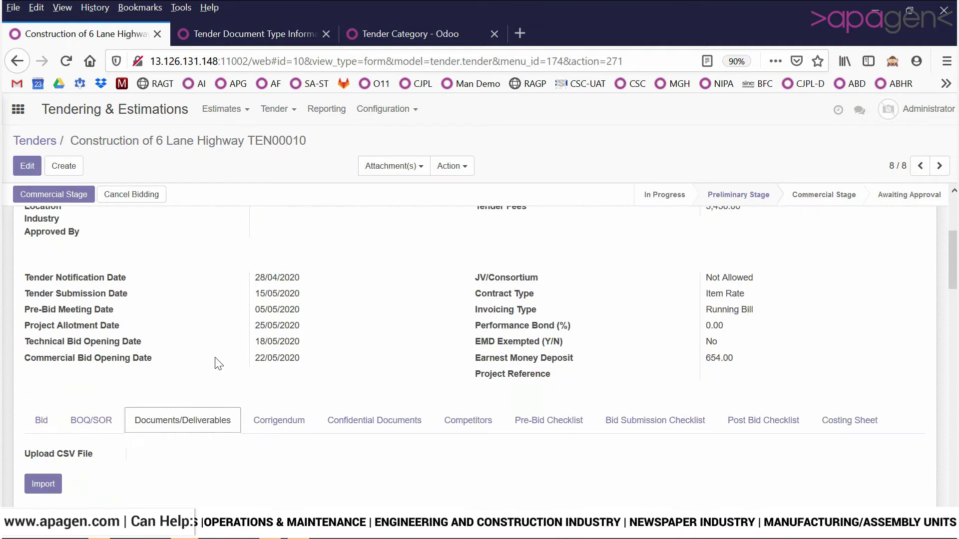
scroll(219, 363, up, 3)
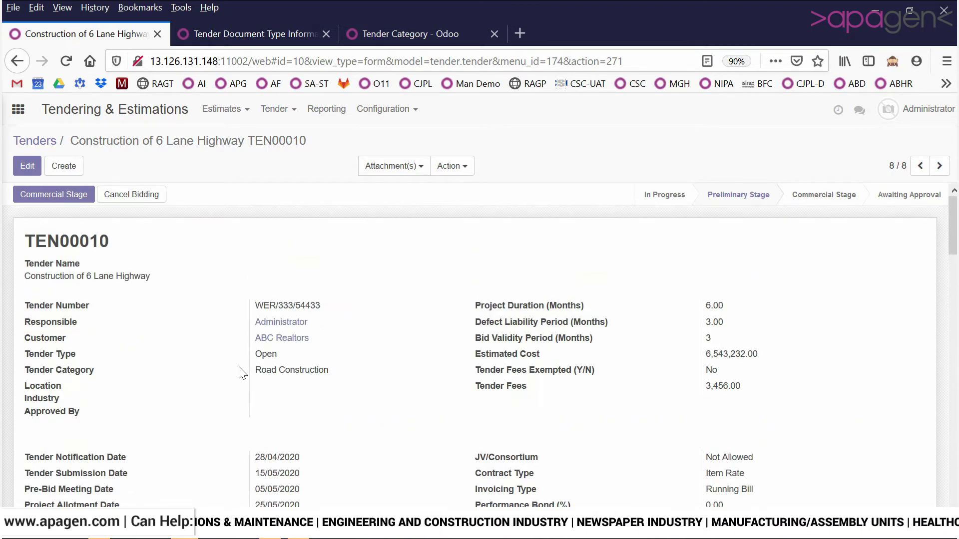
- Open the tender for editing and examine its Corrigendum, Confidential Documents and Competitors sections
click(28, 166)
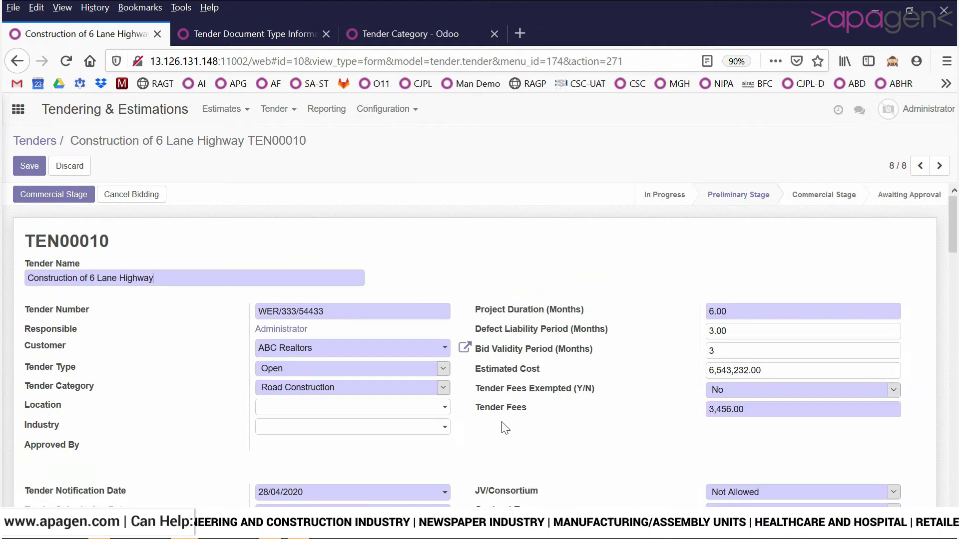
scroll(504, 428, down, 6)
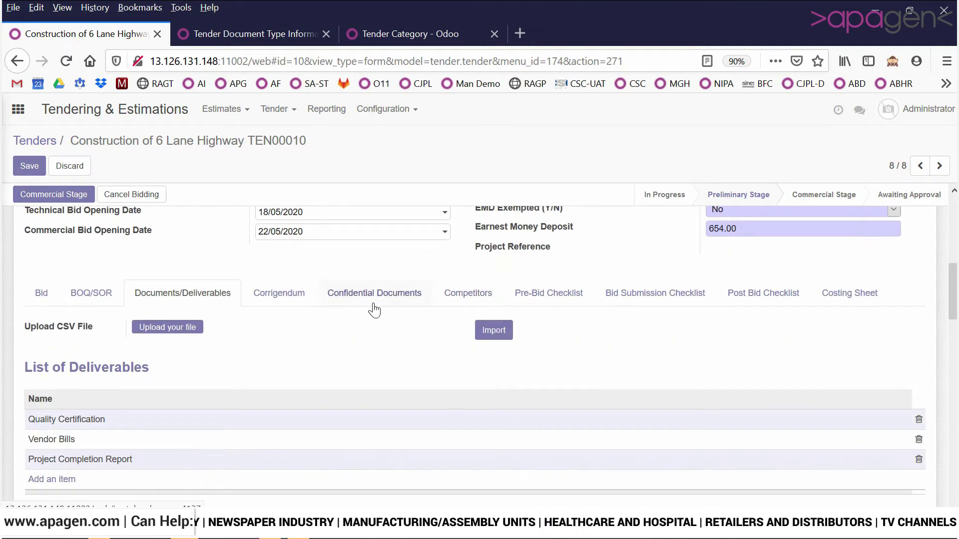
click(299, 295)
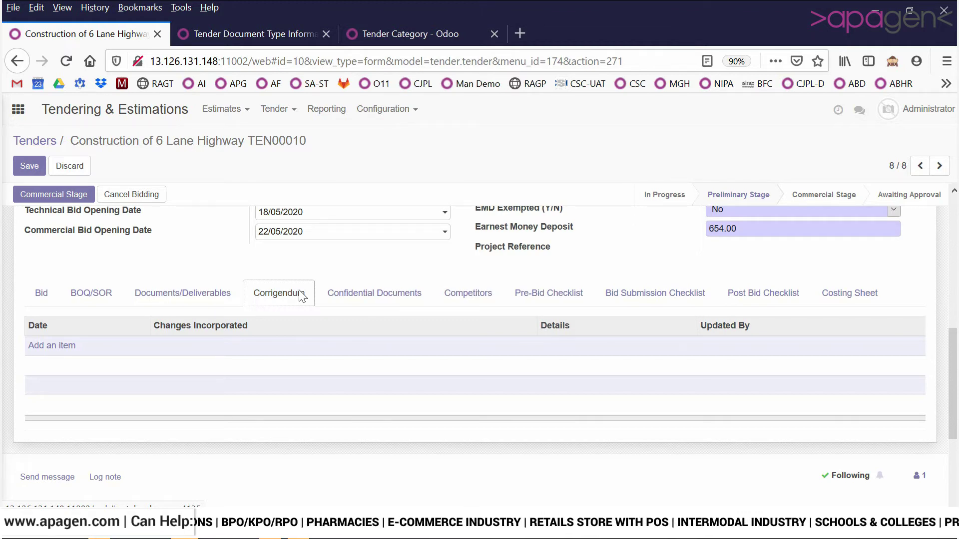
click(389, 299)
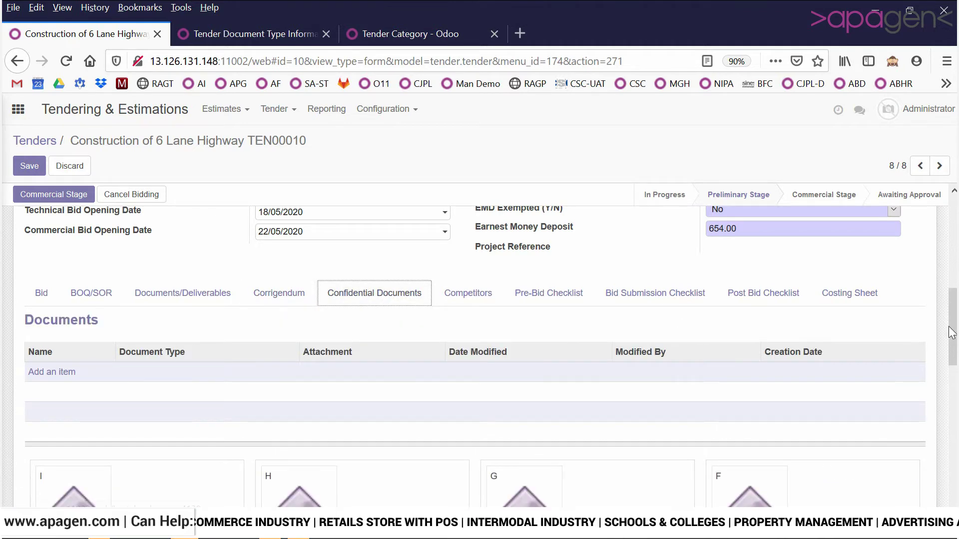
mouse_move(953, 331)
mouse_down()
mouse_move(944, 428)
mouse_move(952, 329)
mouse_up()
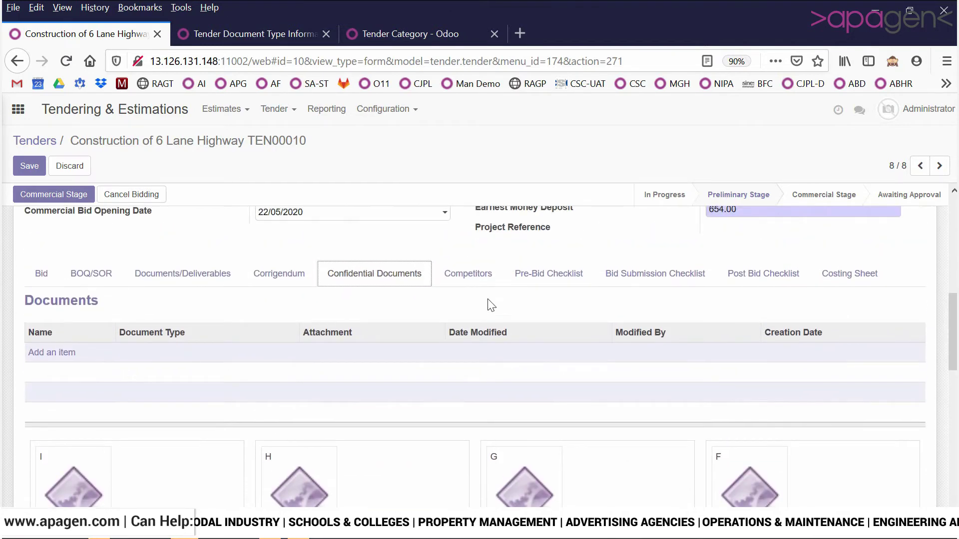
click(473, 281)
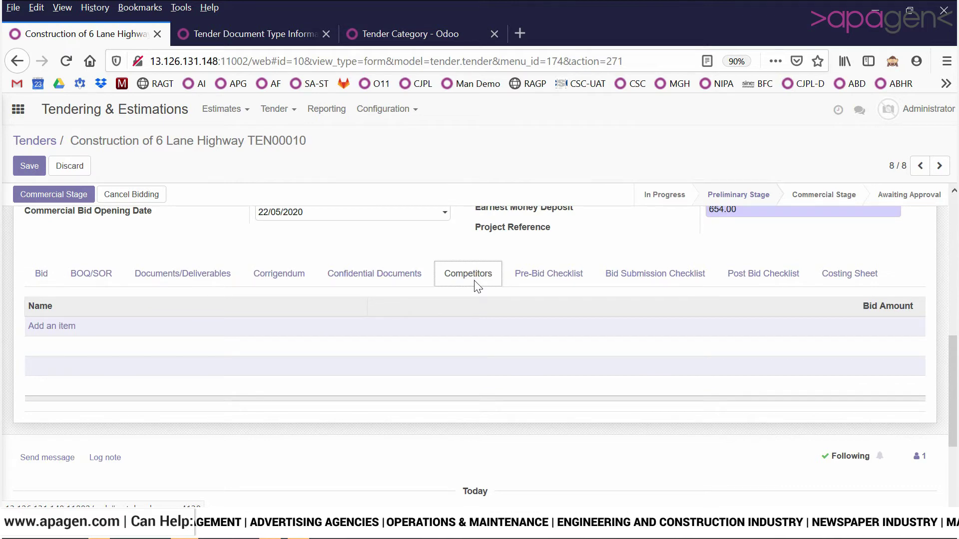
click(58, 327)
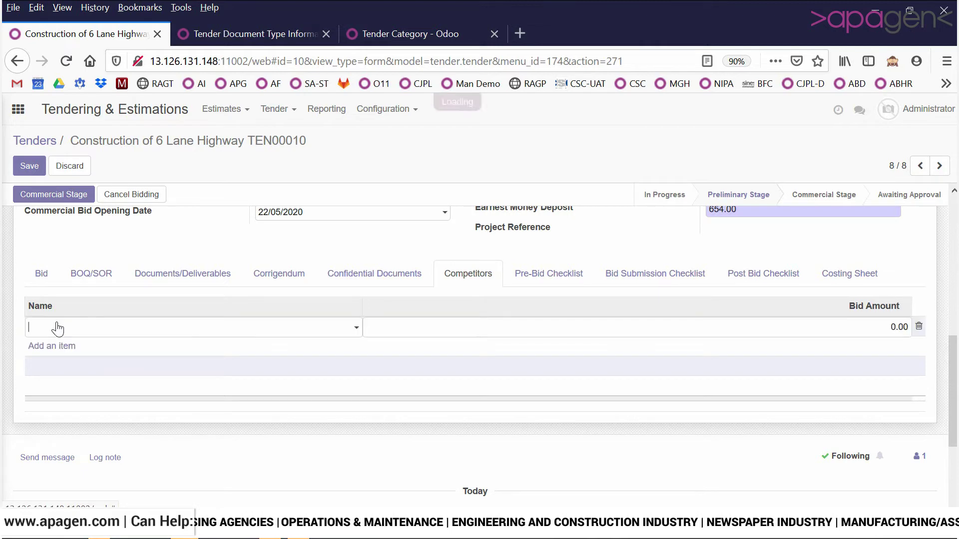
click(65, 333)
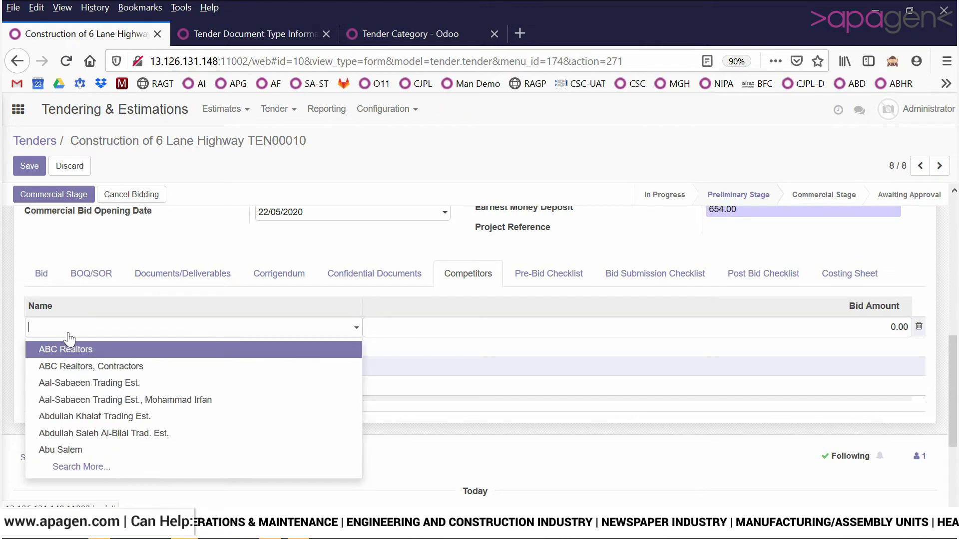
click(70, 383)
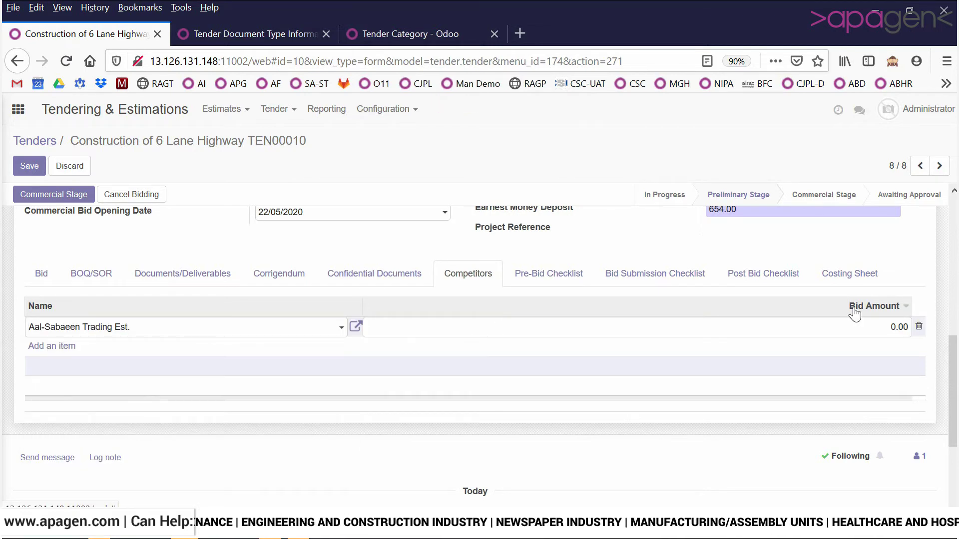
click(899, 328)
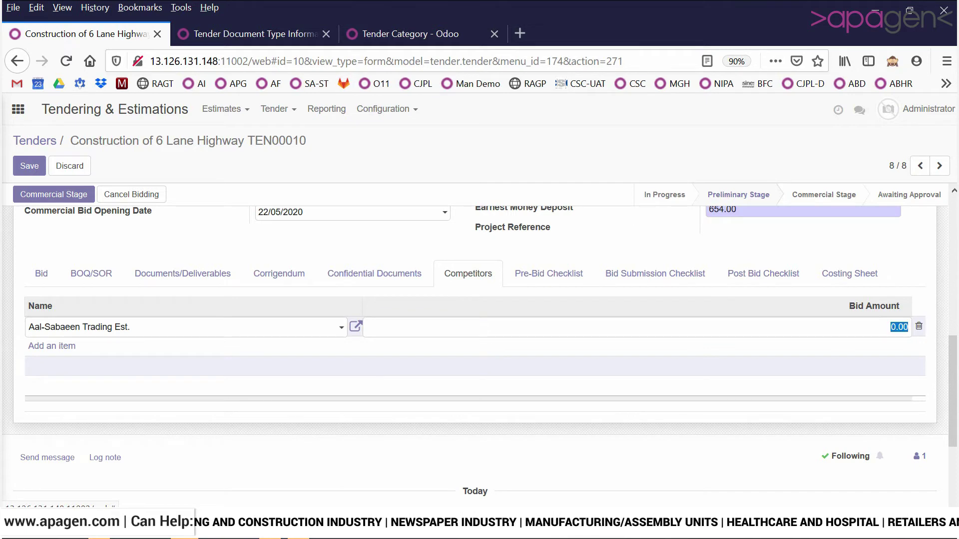
click(918, 327)
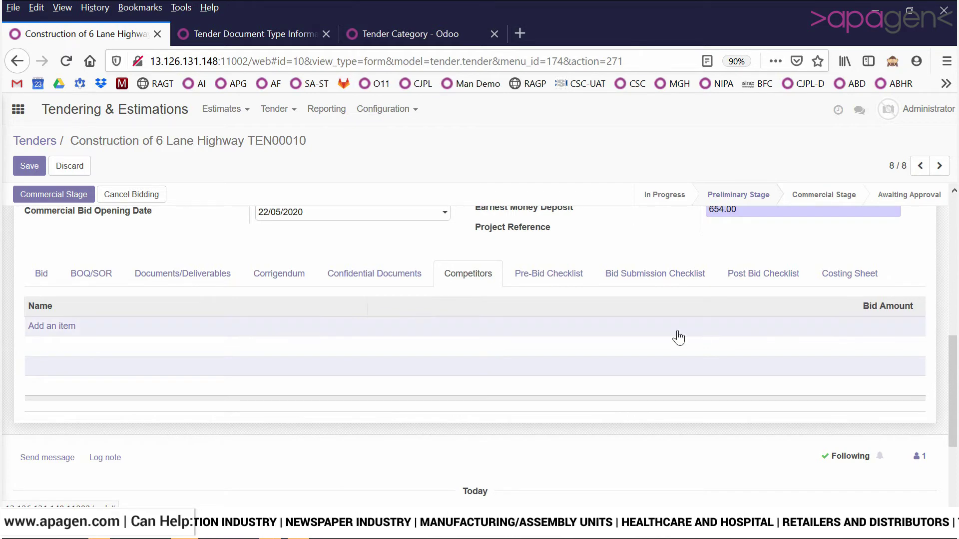
- Examine the tender's Pre-Bid, Bid Submission and Post Bid checklists, ending on the Pre-Bid Checklist
click(563, 287)
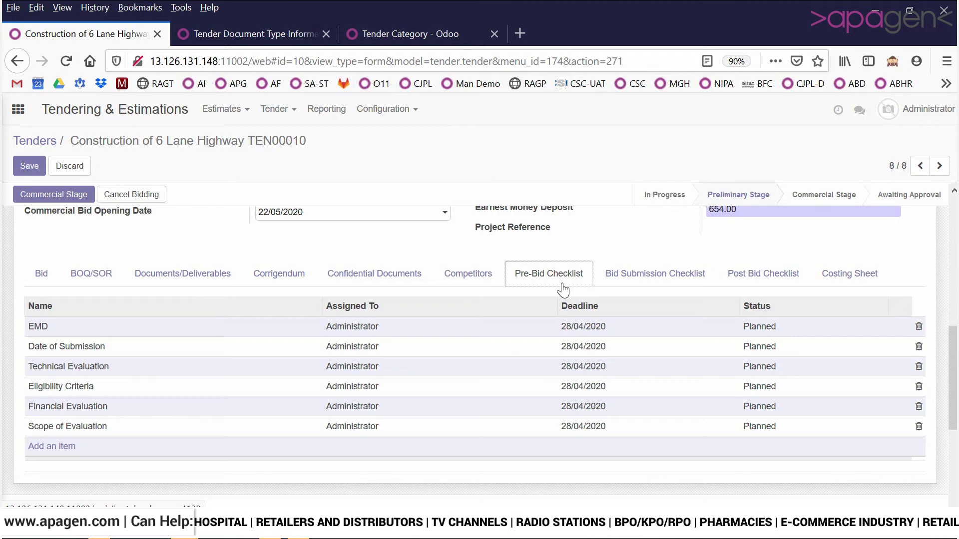
click(606, 285)
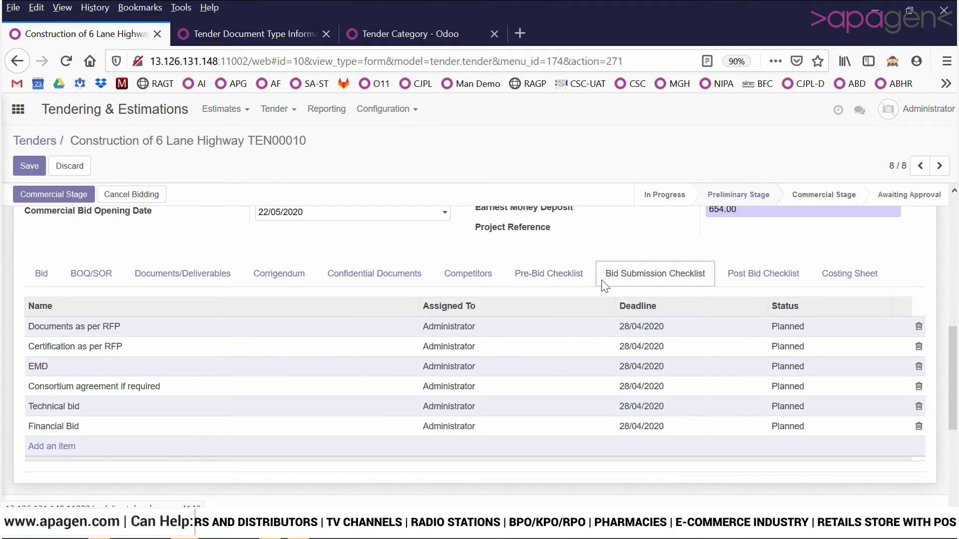
click(771, 283)
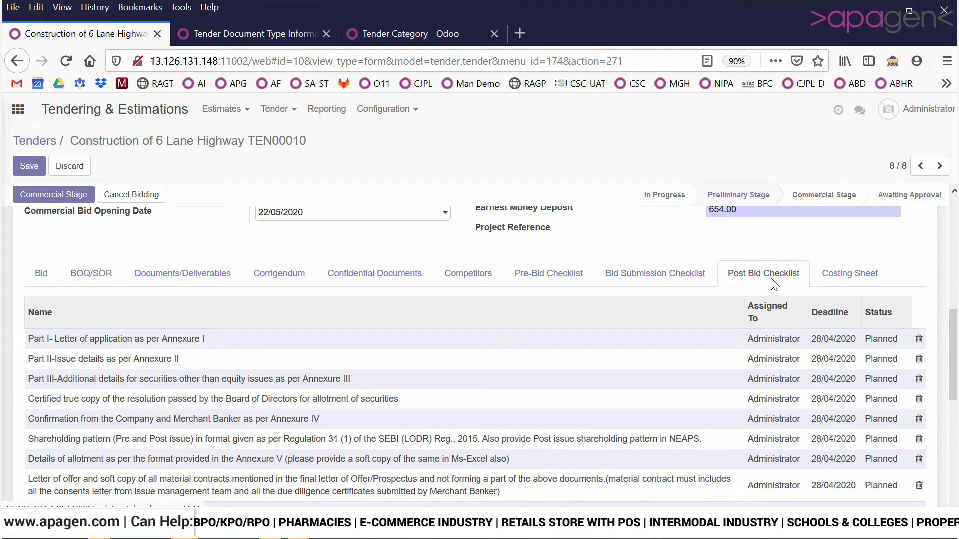
click(551, 275)
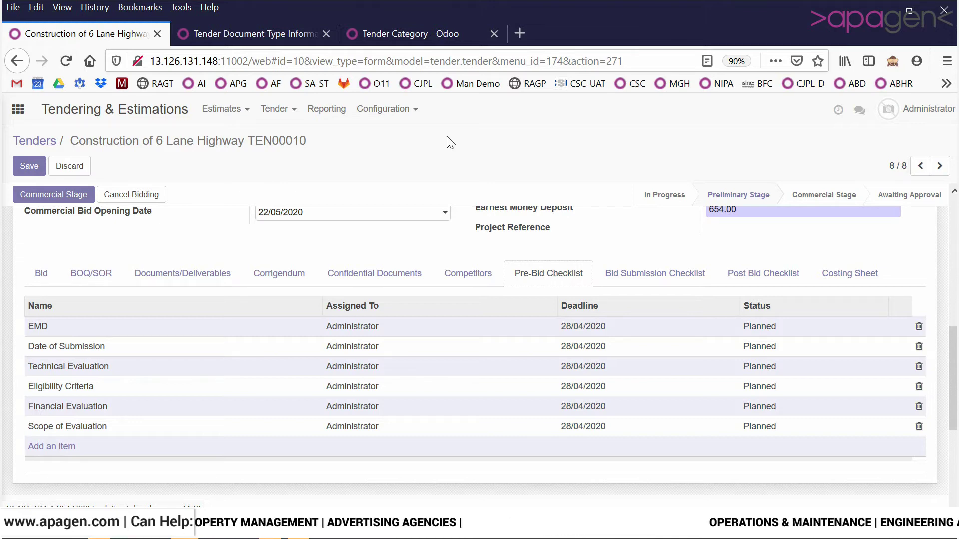
- View the configured master list of Pre-Bid Checklists in the second browser tab, then return to the highway tender
click(304, 39)
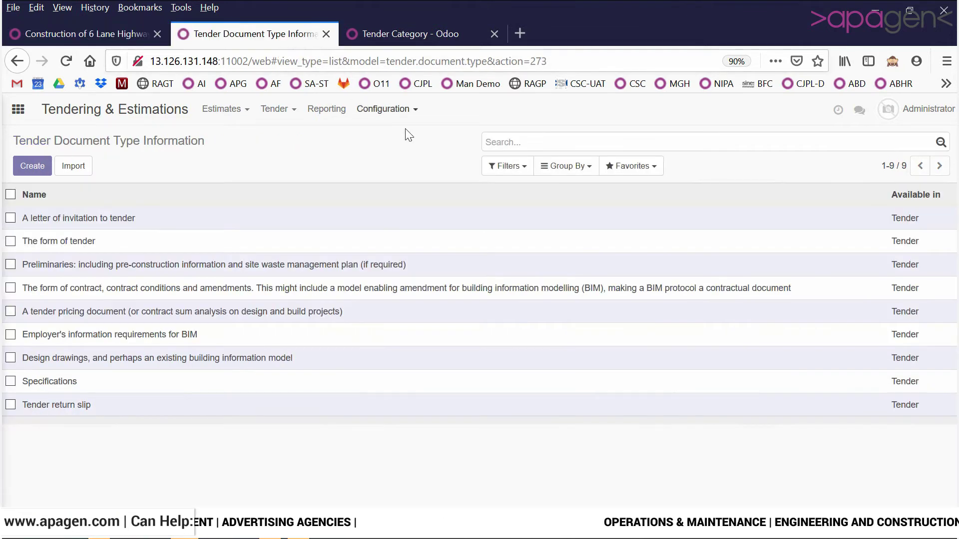
click(408, 114)
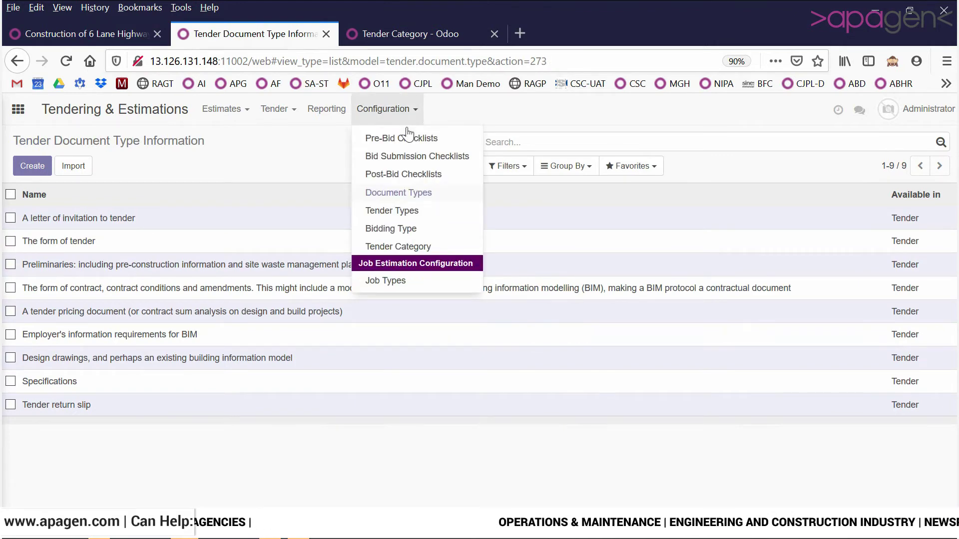
click(408, 144)
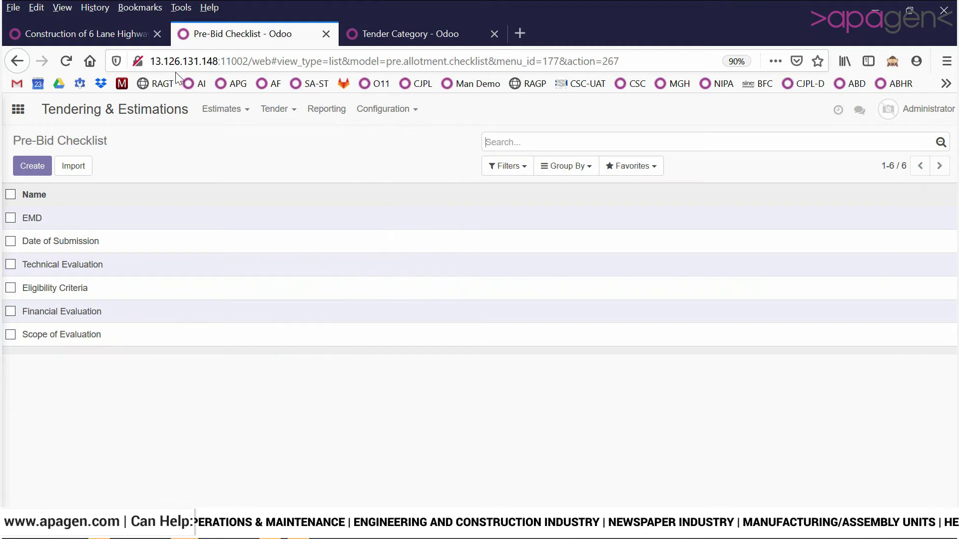
click(115, 35)
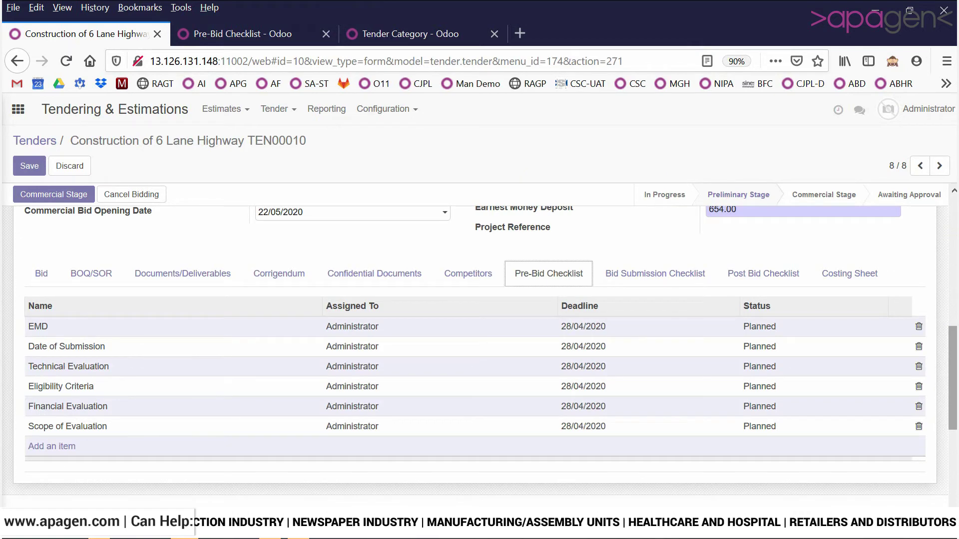
click(210, 8)
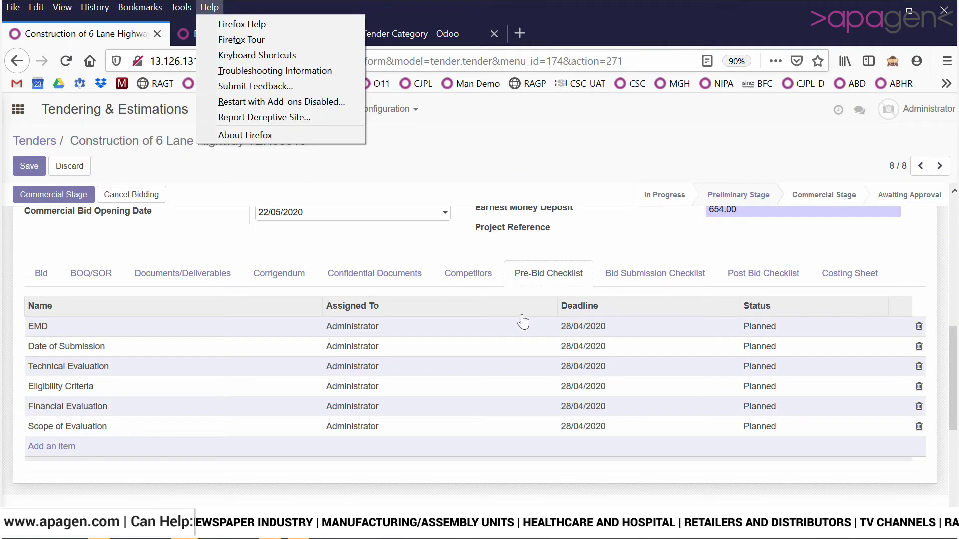
click(470, 251)
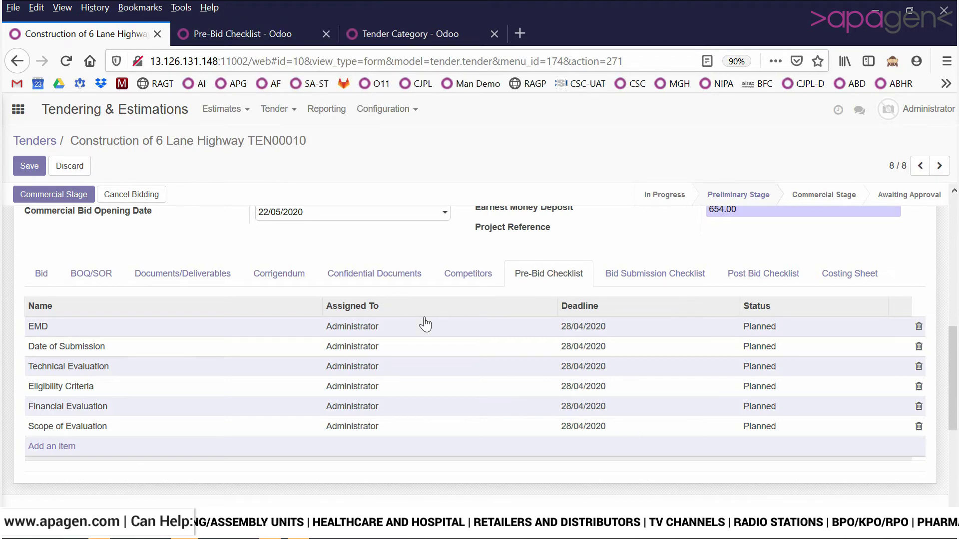
- Assign the EMD and Date of Submission items of the Pre-Bid Checklist to two different team members
click(372, 334)
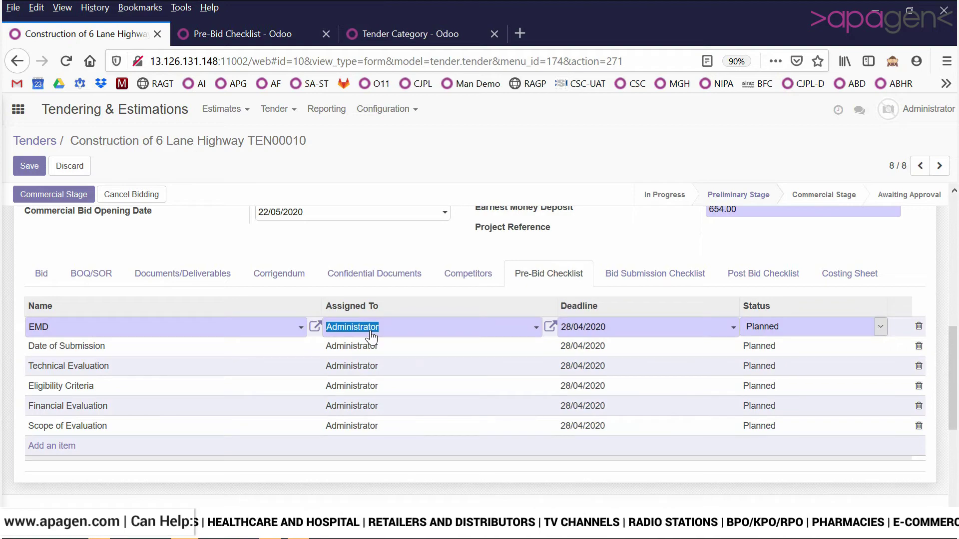
scroll(429, 360, up, 5)
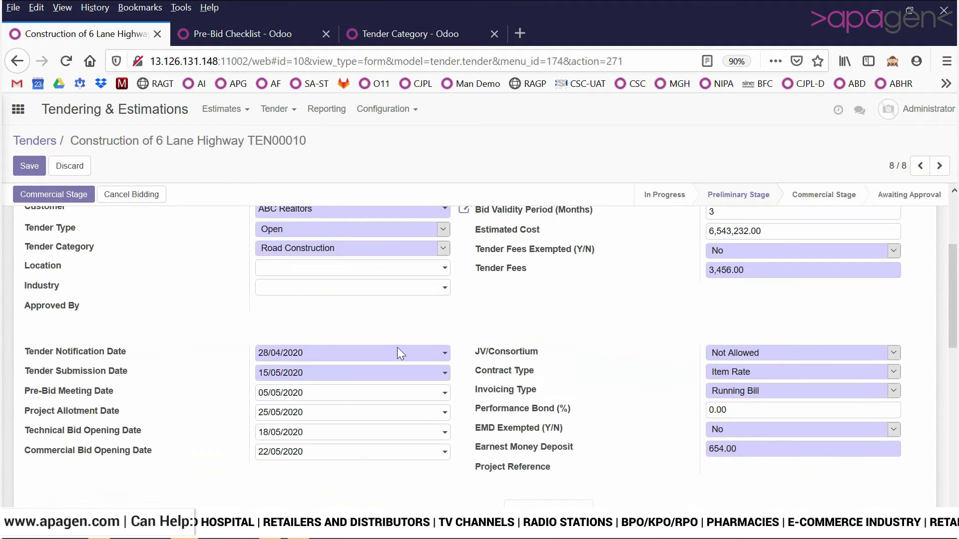
scroll(332, 325, up, 3)
scroll(334, 320, down, 10)
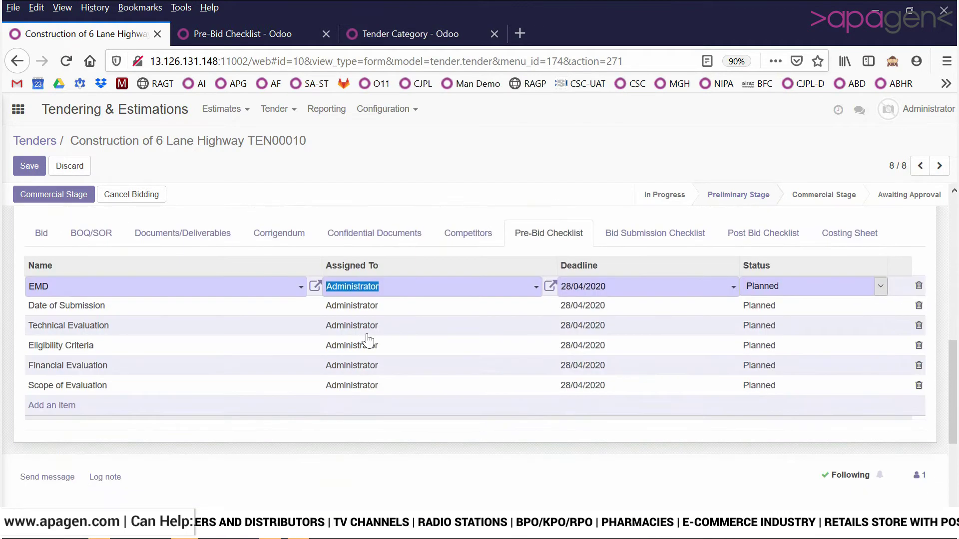
click(535, 292)
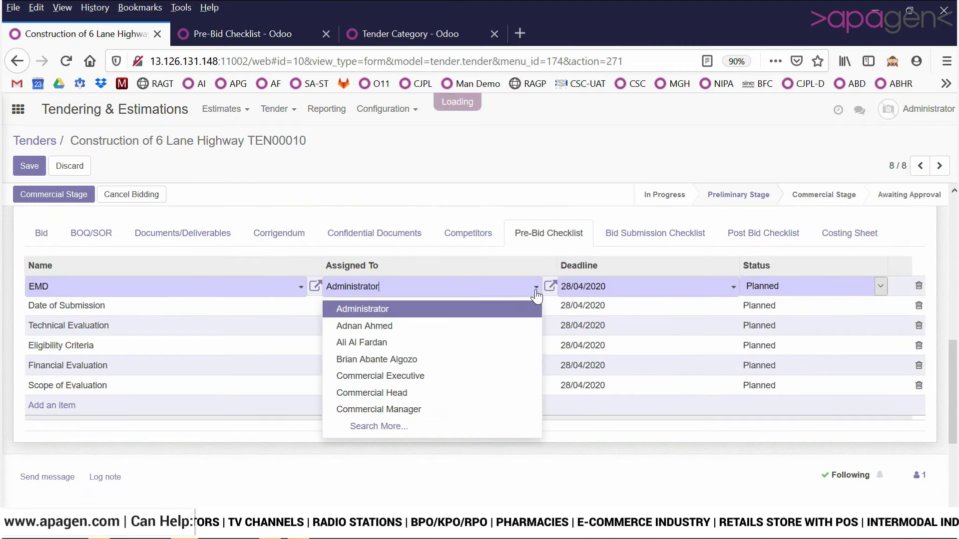
click(514, 327)
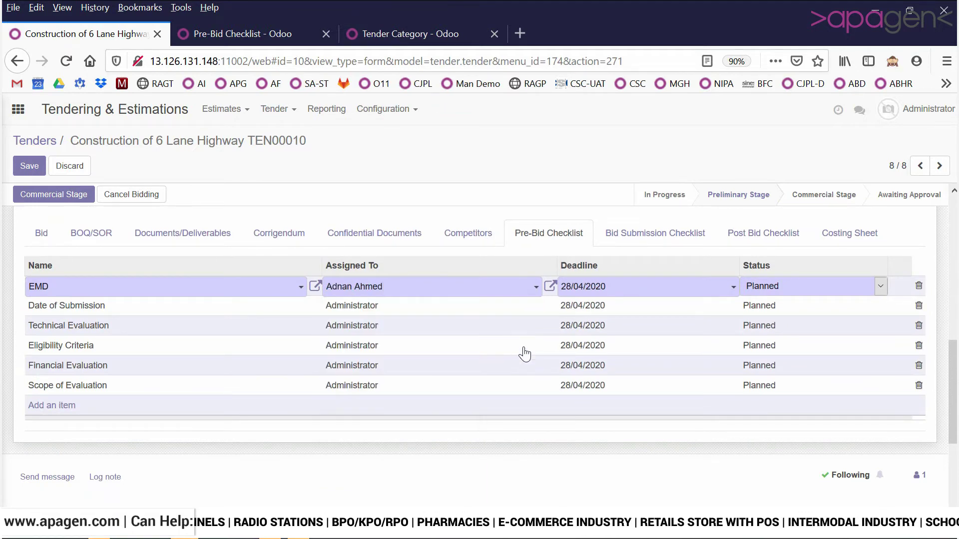
click(535, 308)
click(535, 307)
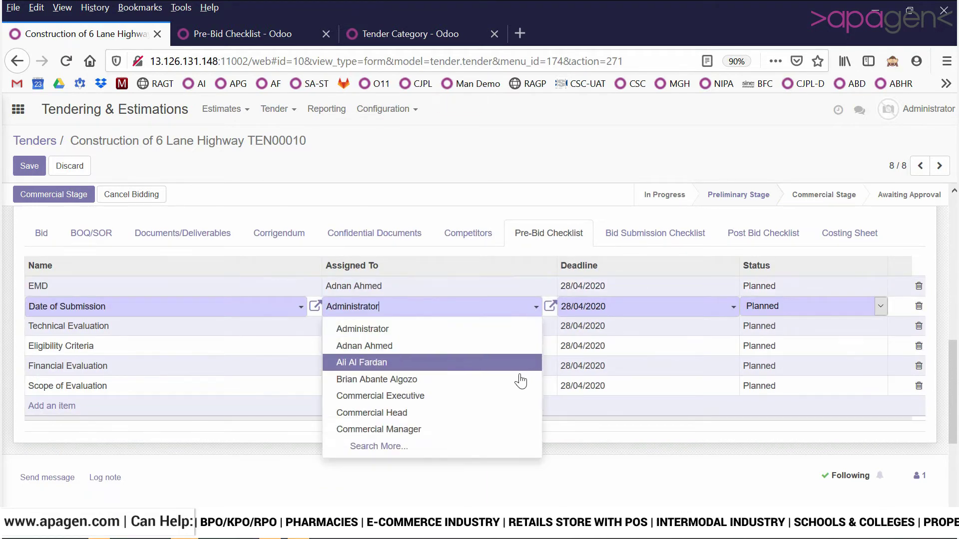
click(521, 380)
click(516, 220)
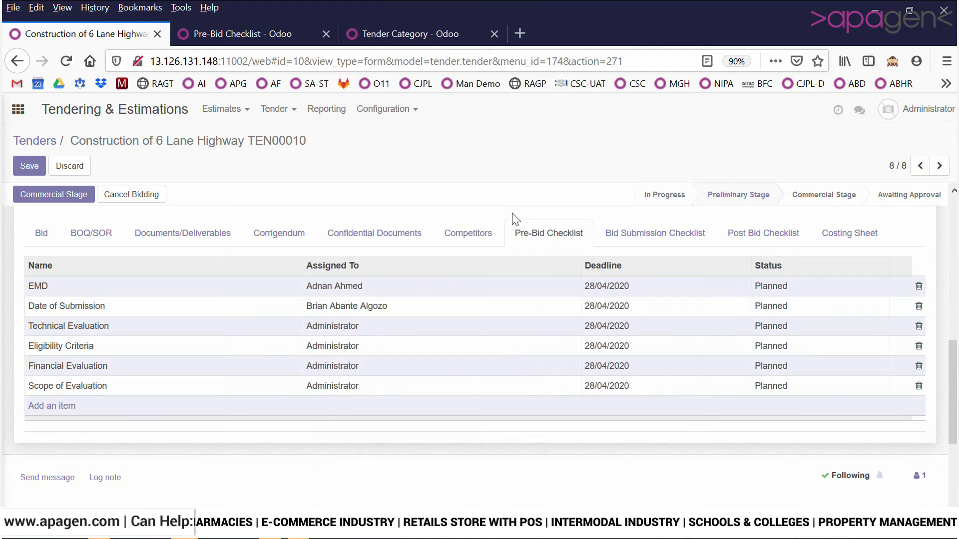
- Set the deadlines of the Date of Submission, EMD and Technical Evaluation pre-bid items to 30/04/2020
click(643, 306)
click(678, 300)
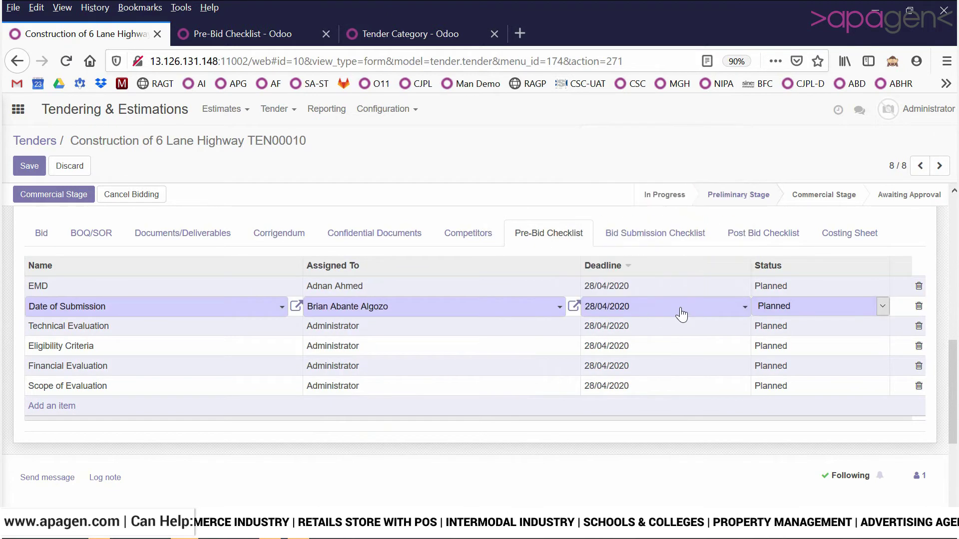
click(681, 314)
click(703, 261)
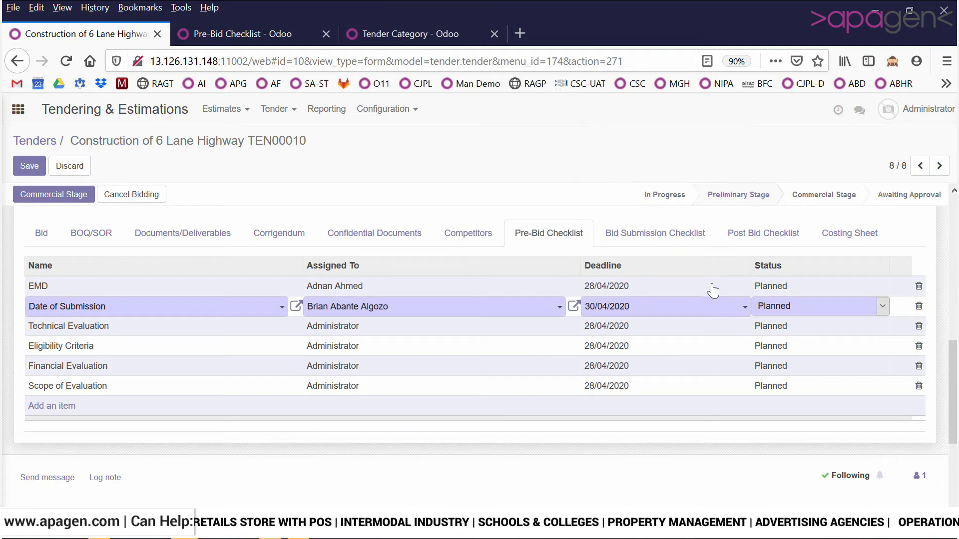
click(713, 289)
click(705, 243)
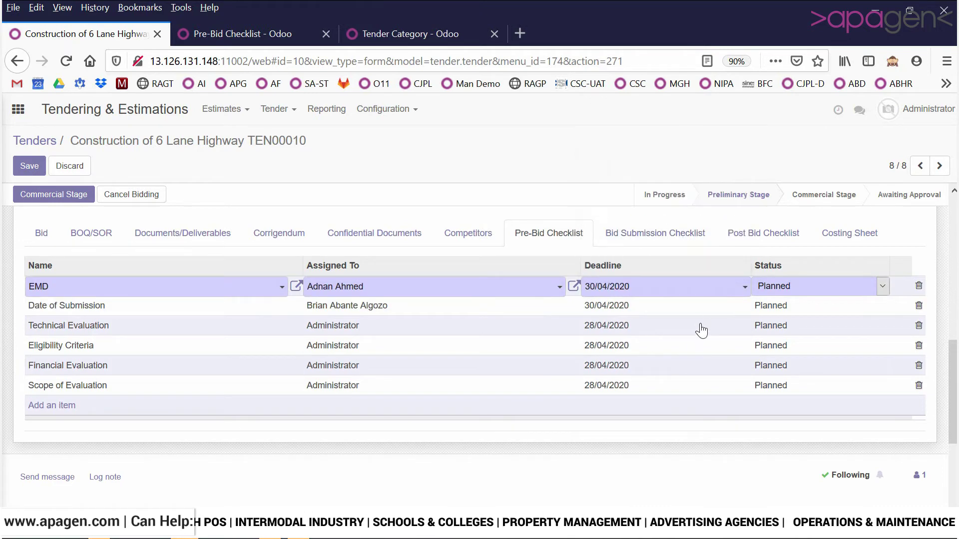
click(702, 331)
click(704, 278)
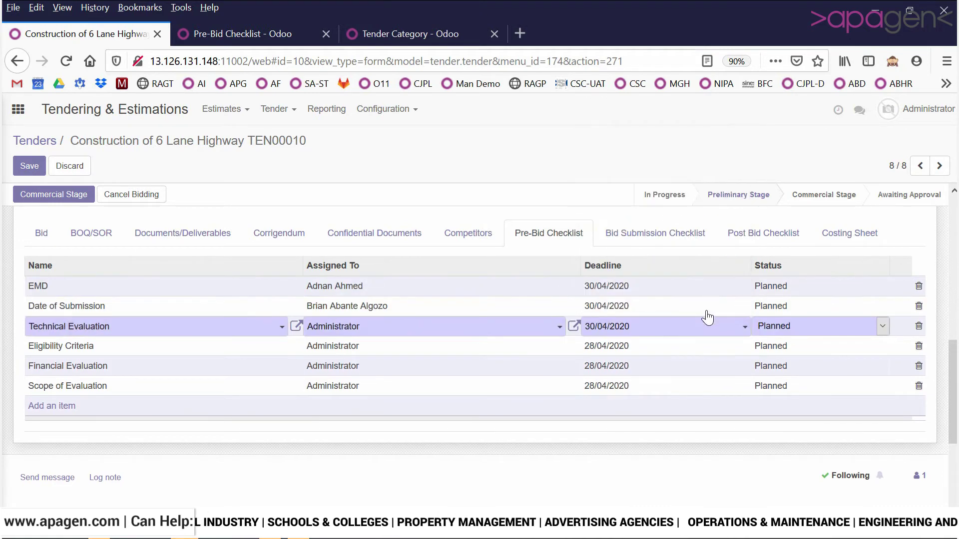
- Set the status of the Technical Evaluation, Date of Submission and EMD pre-bid items to Assigned
click(786, 327)
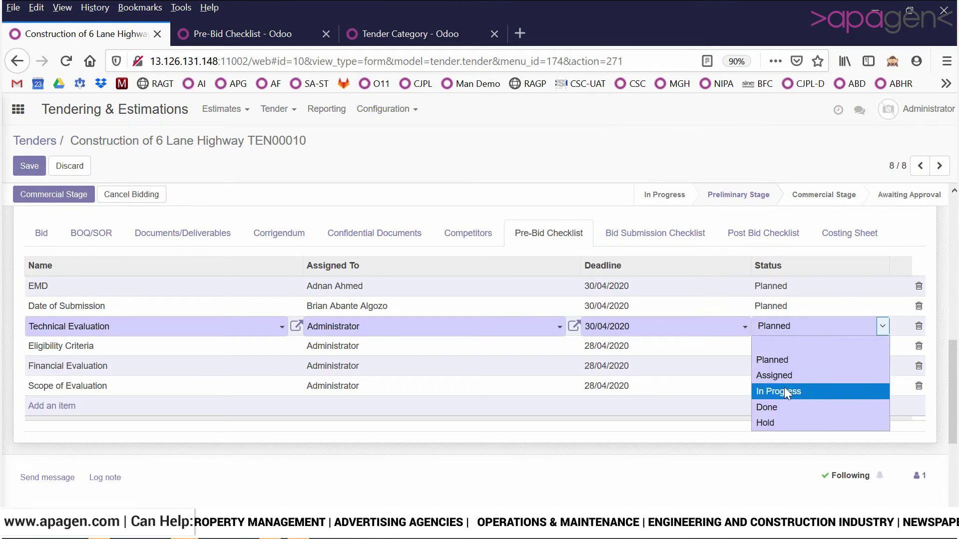
click(783, 376)
click(761, 312)
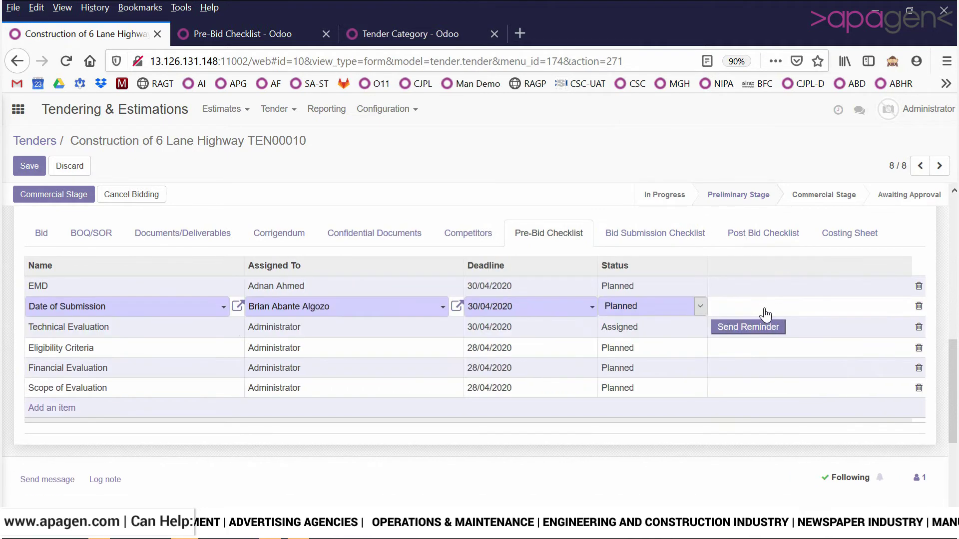
click(675, 305)
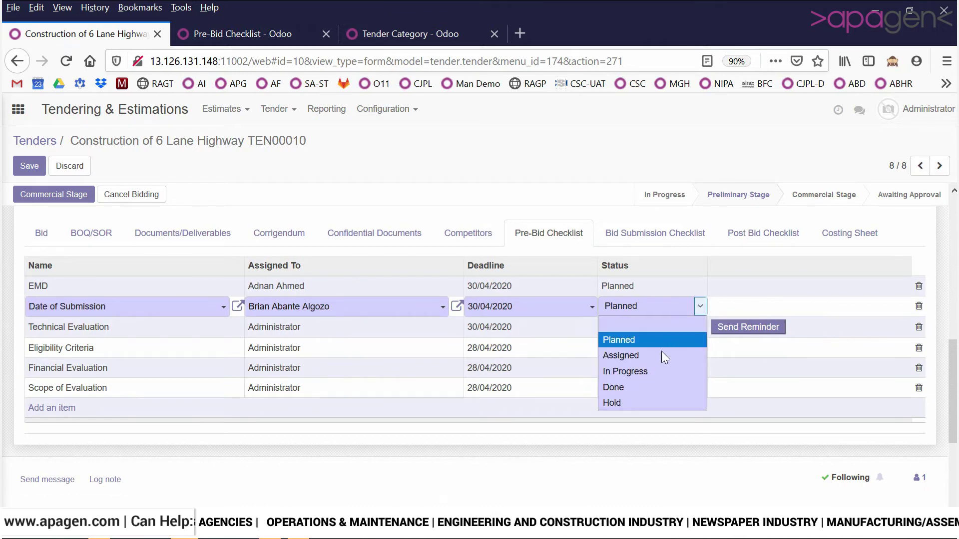
click(662, 352)
click(656, 292)
click(655, 286)
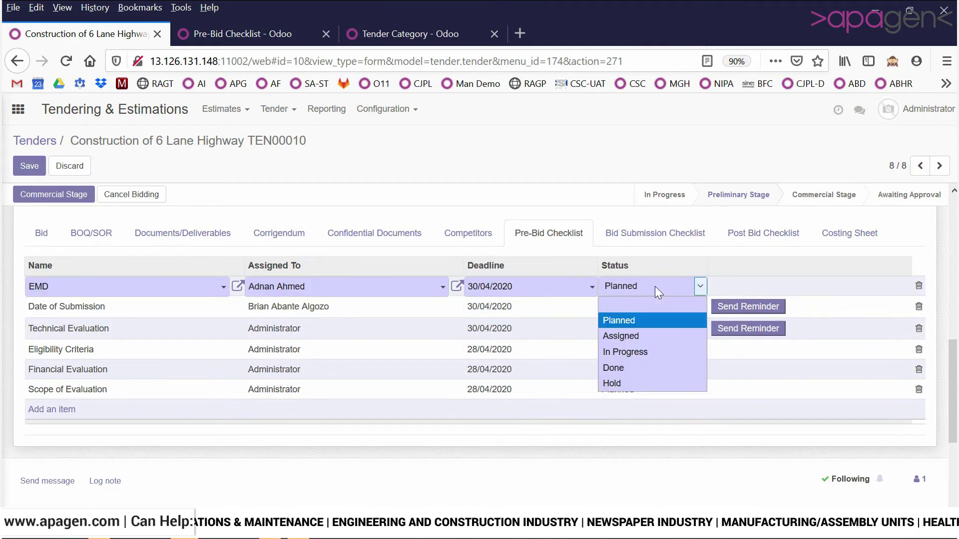
click(655, 334)
click(648, 218)
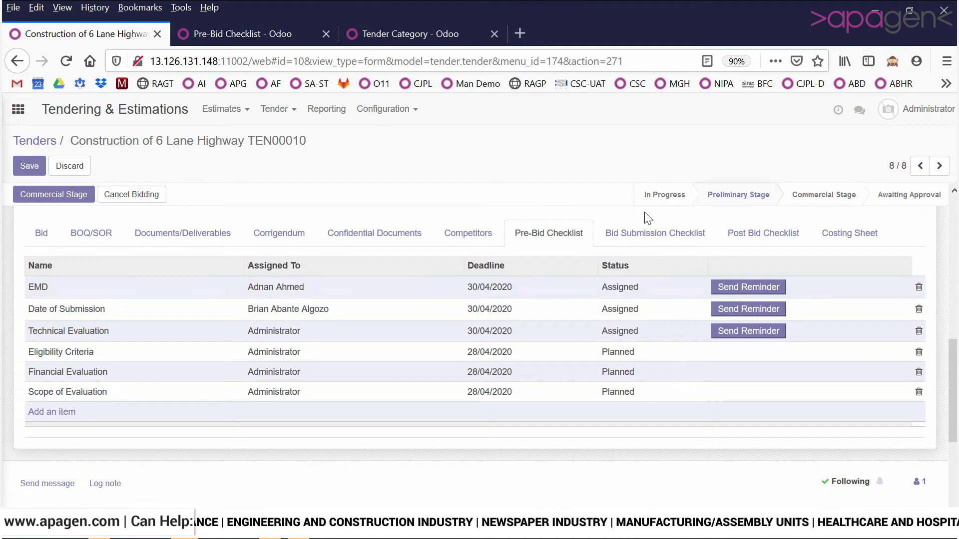
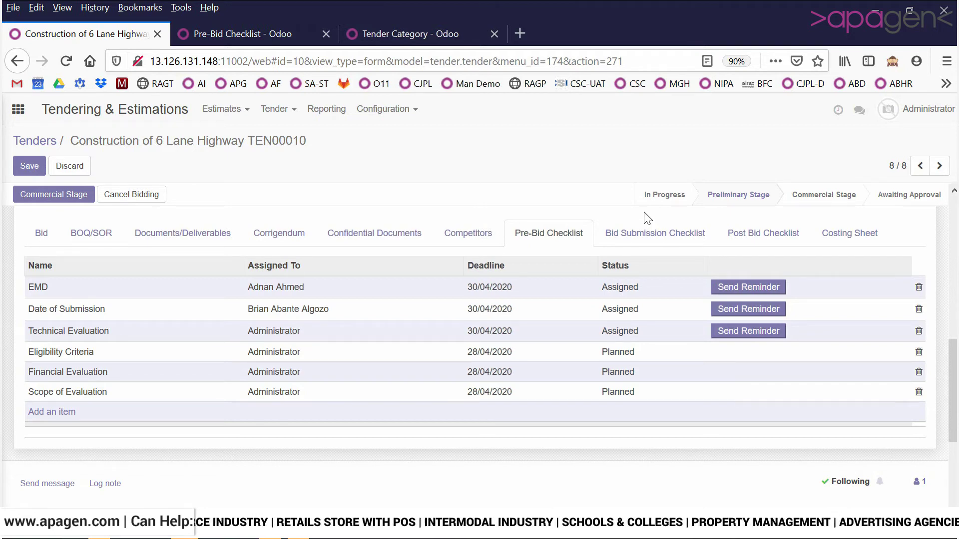
- Mark the EMD, Date of Submission and Technical Evaluation items in the Pre-Bid Checklist as Done
click(625, 286)
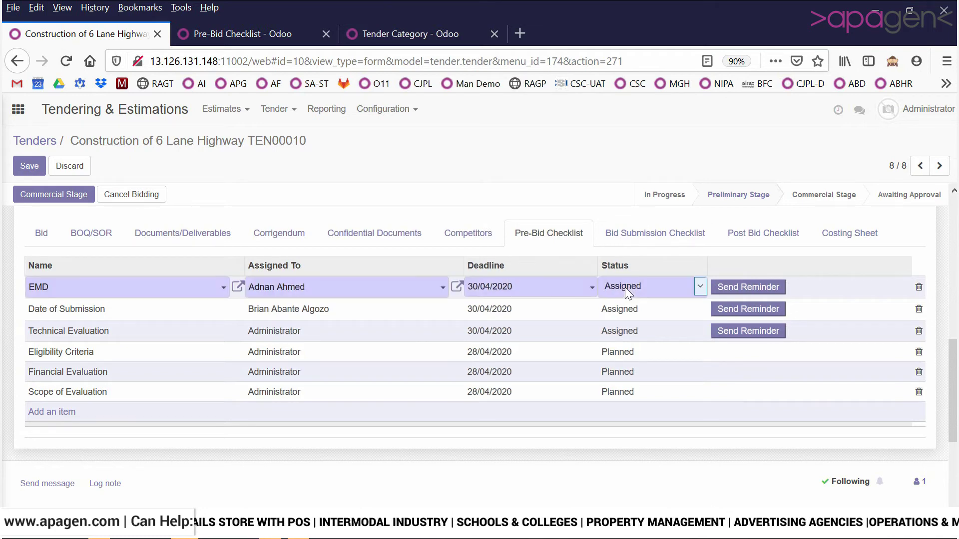
click(625, 287)
click(622, 369)
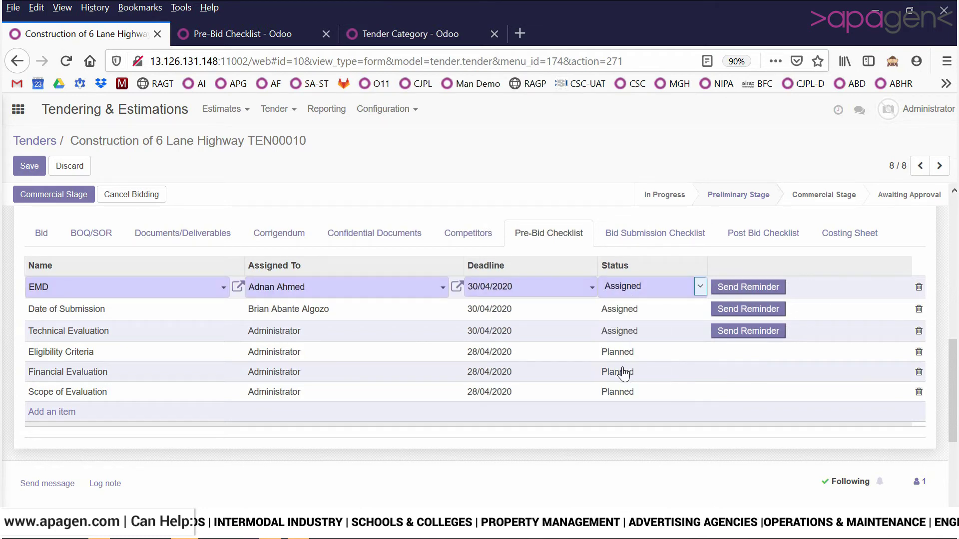
click(644, 308)
click(646, 309)
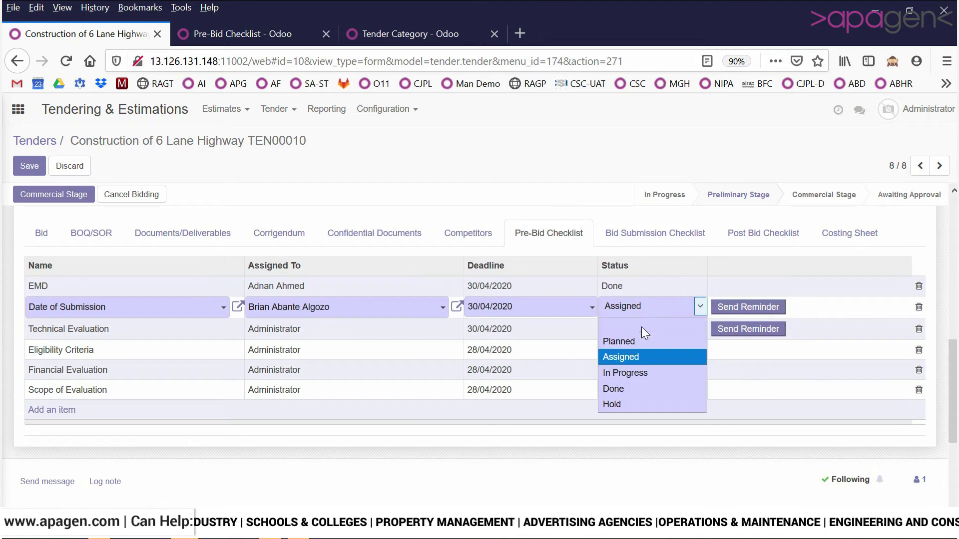
click(633, 388)
click(639, 330)
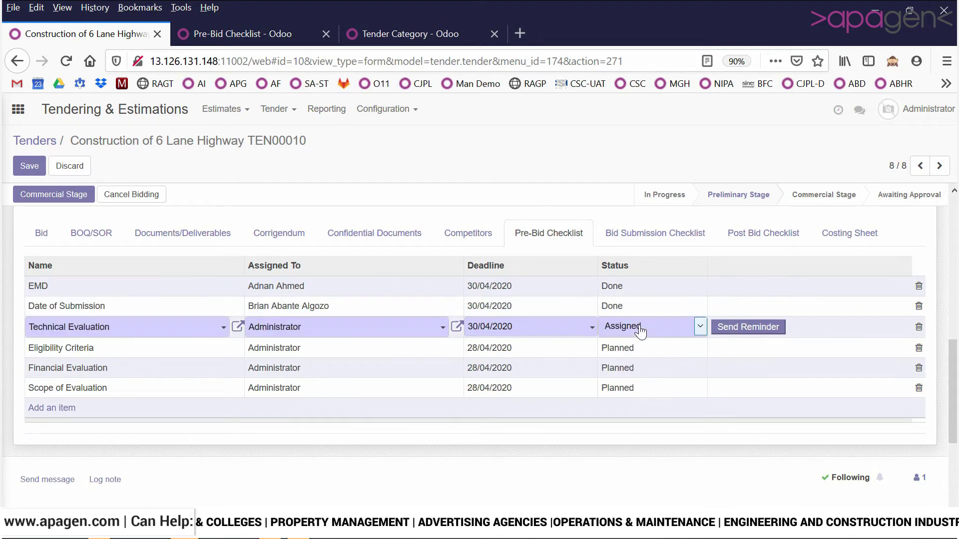
click(639, 326)
click(622, 409)
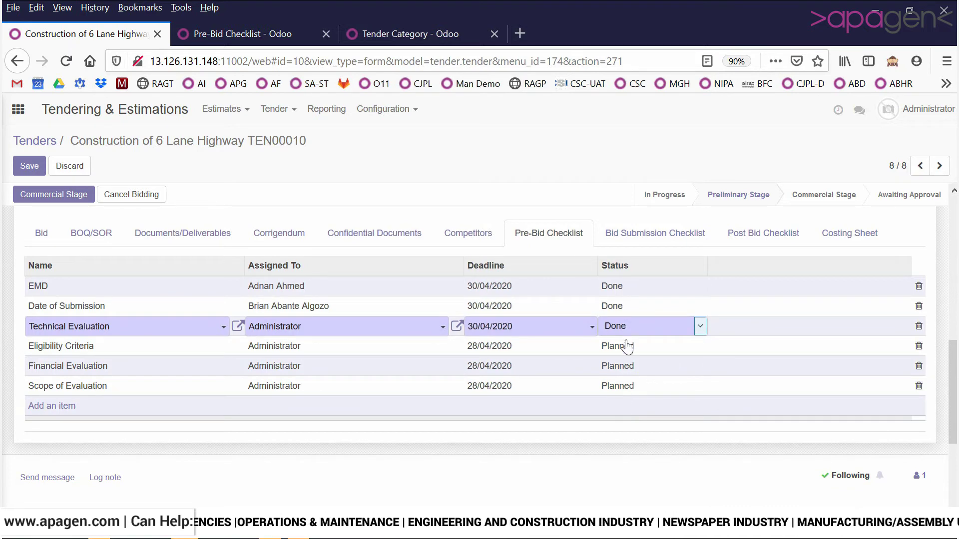
- Review the items, assignees, deadlines and statuses in the tender's Bid Submission Checklist
click(639, 235)
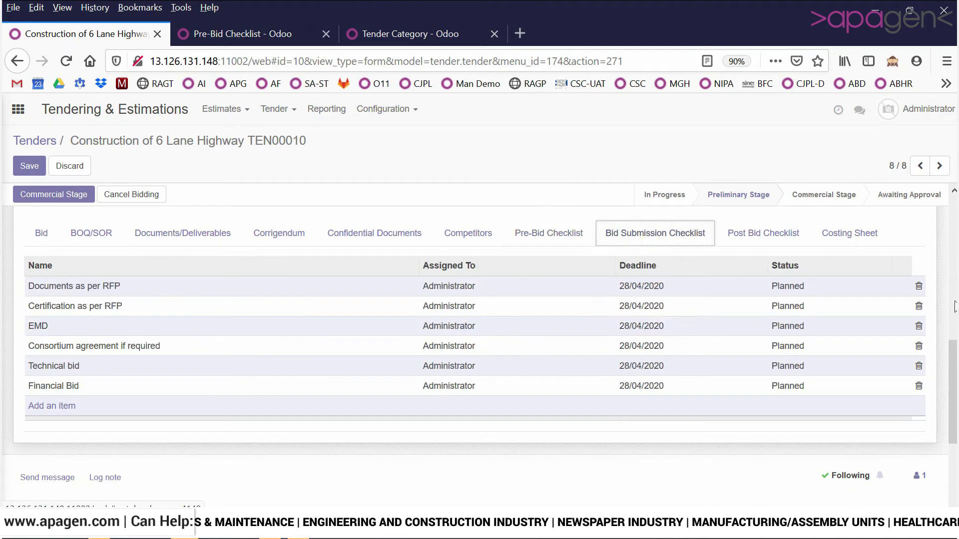
scroll(953, 389, up, 2)
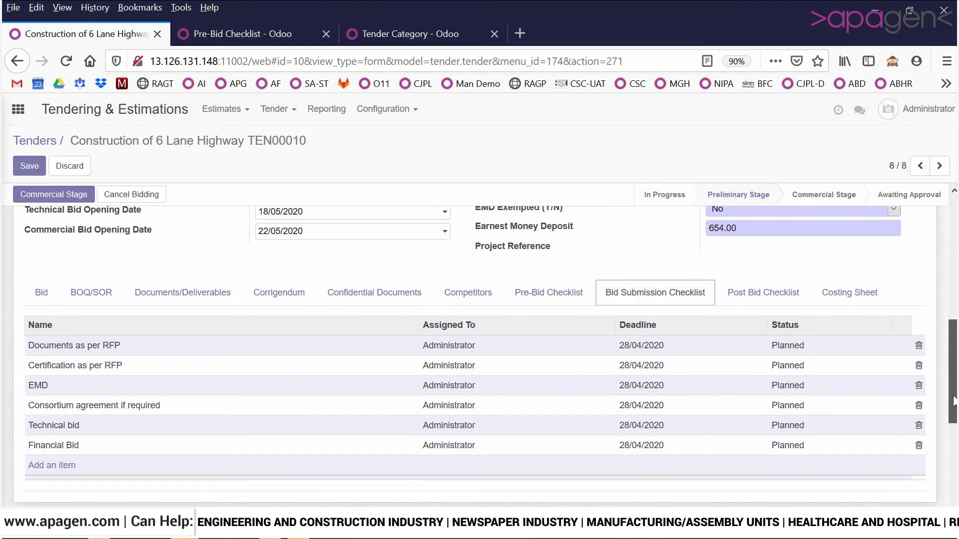
scroll(951, 413, down, 3)
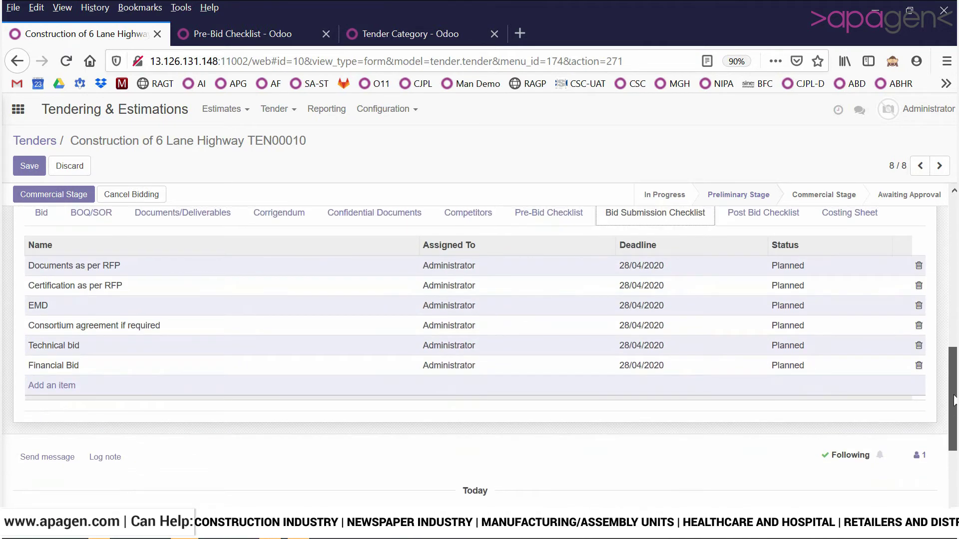
- Advance the highway tender from the Preliminary Stage to the Commercial Stage
scroll(951, 413, up, 15)
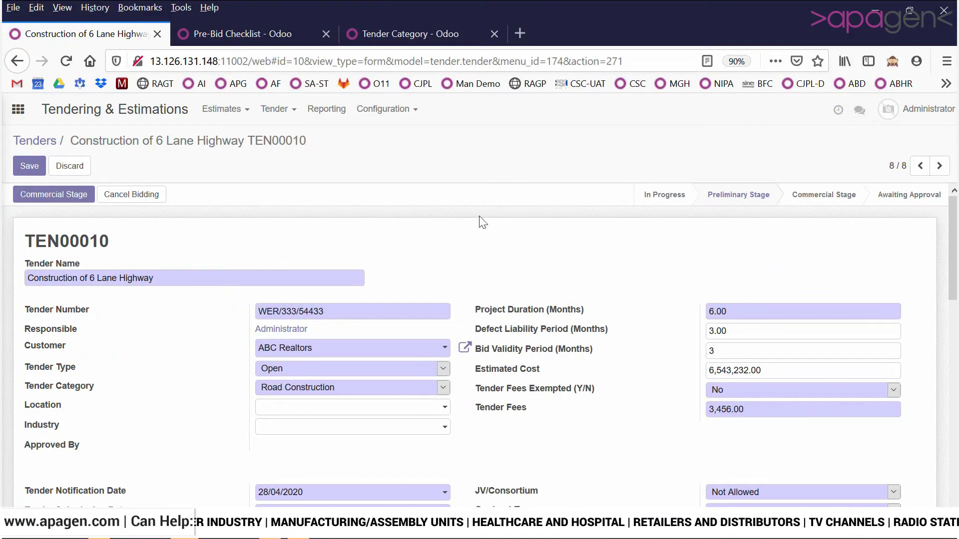
click(39, 204)
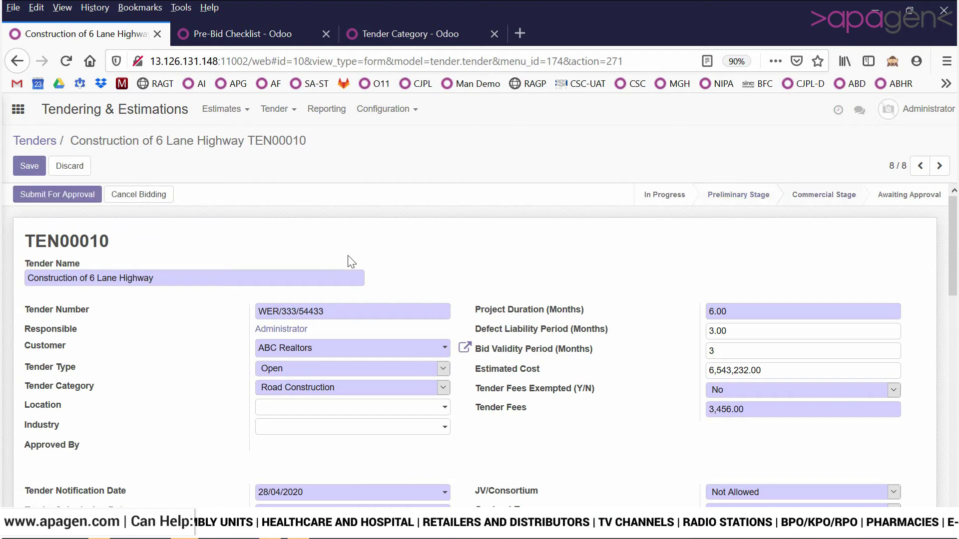
scroll(352, 265, down, 4)
scroll(358, 278, down, 3)
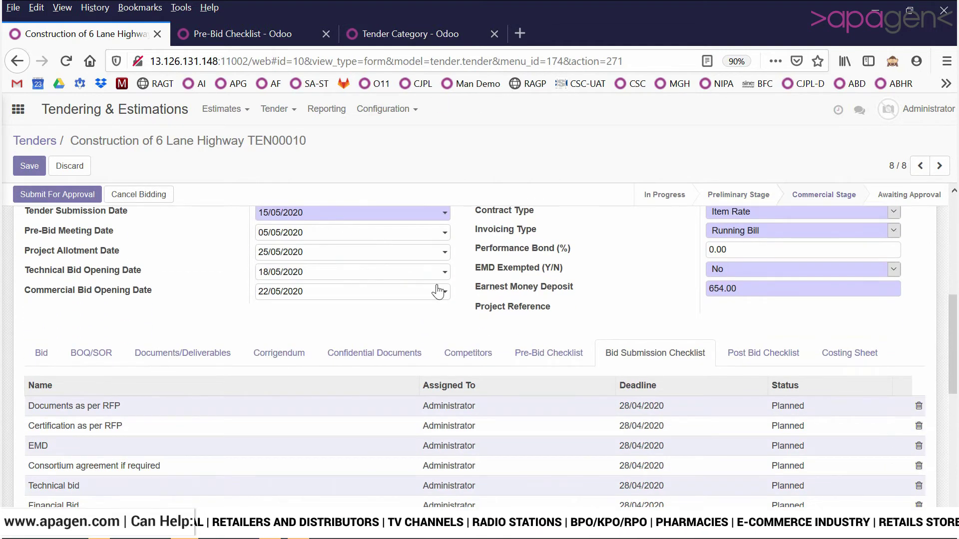
scroll(438, 291, up, 7)
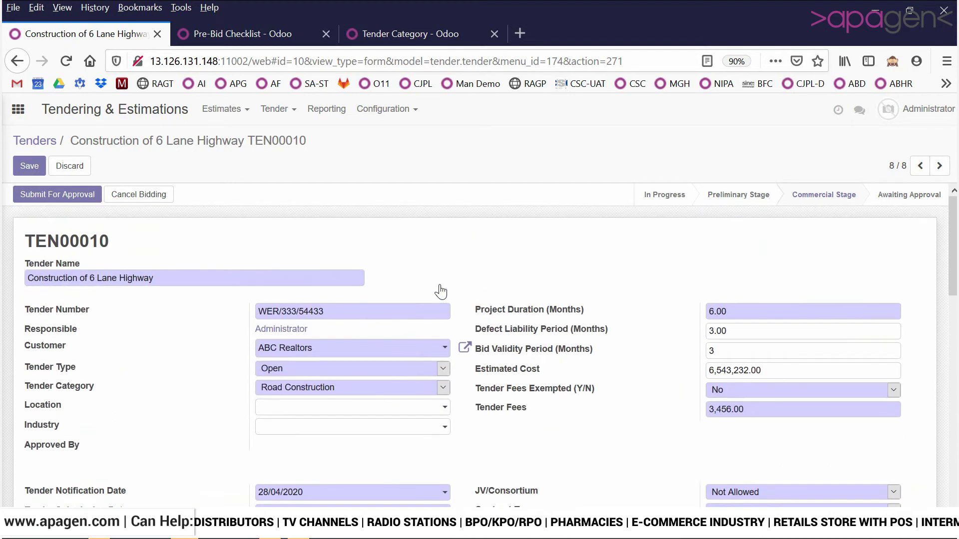
- In the tender's Costing Sheet, set Profit (%) on CTC to 15 and add an empty cost line
scroll(439, 231, down, 5)
scroll(699, 472, down, 3)
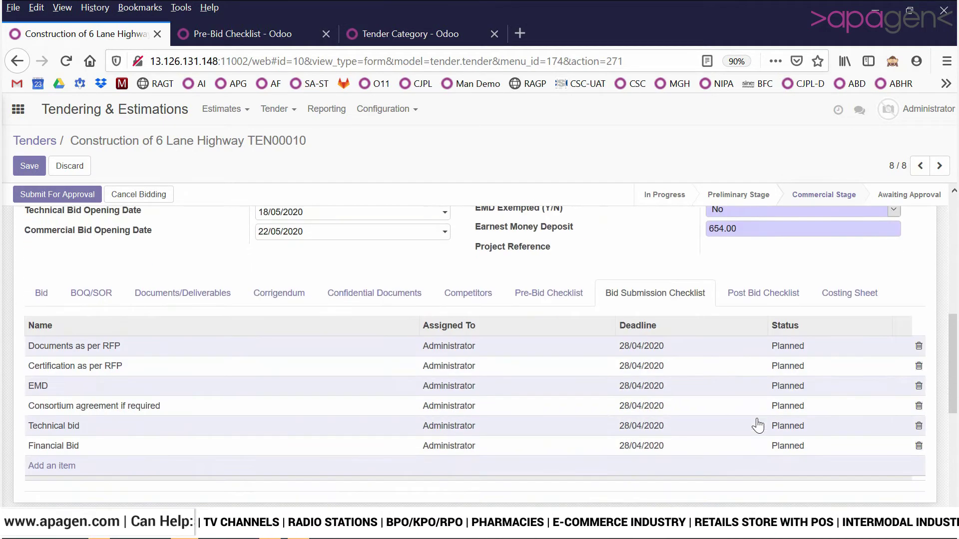
click(831, 299)
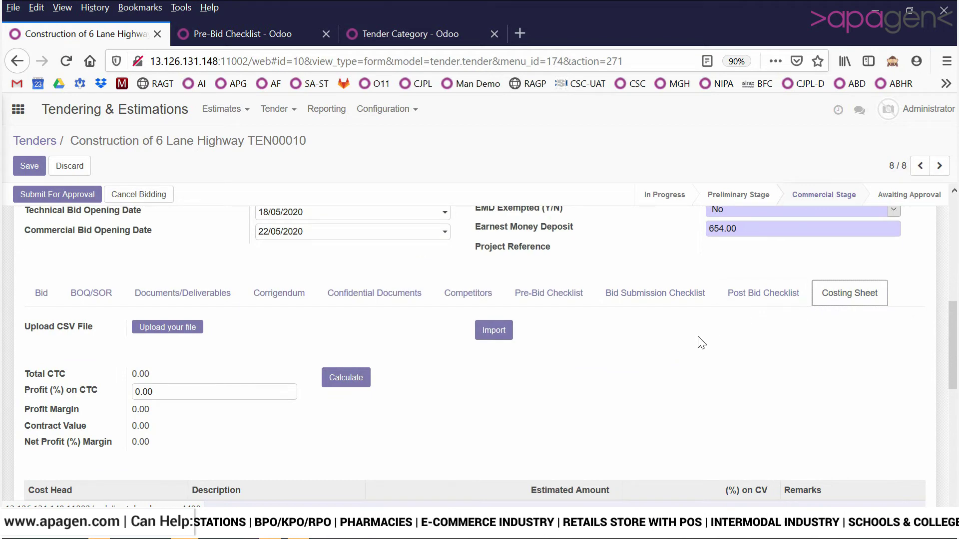
scroll(695, 345, down, 3)
scroll(687, 350, up, 3)
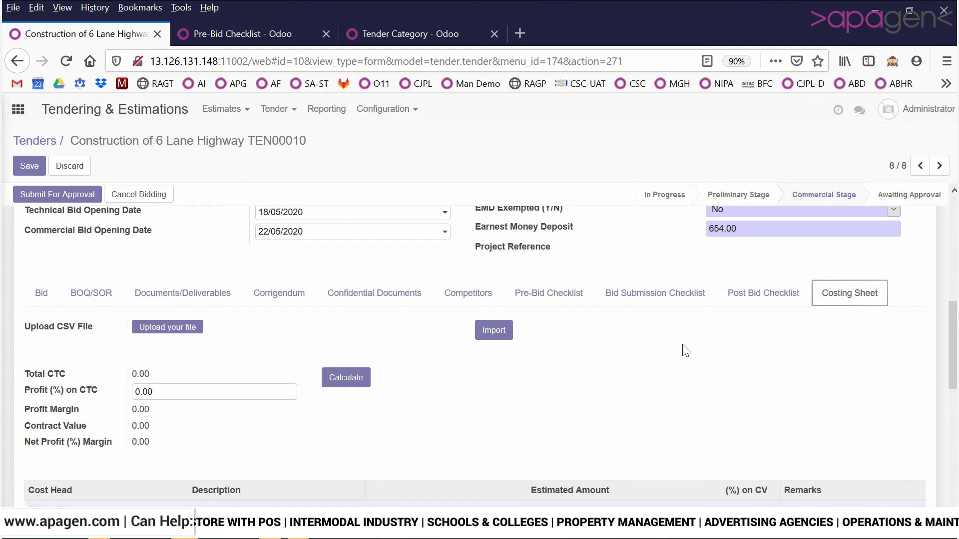
drag(953, 345, 953, 368)
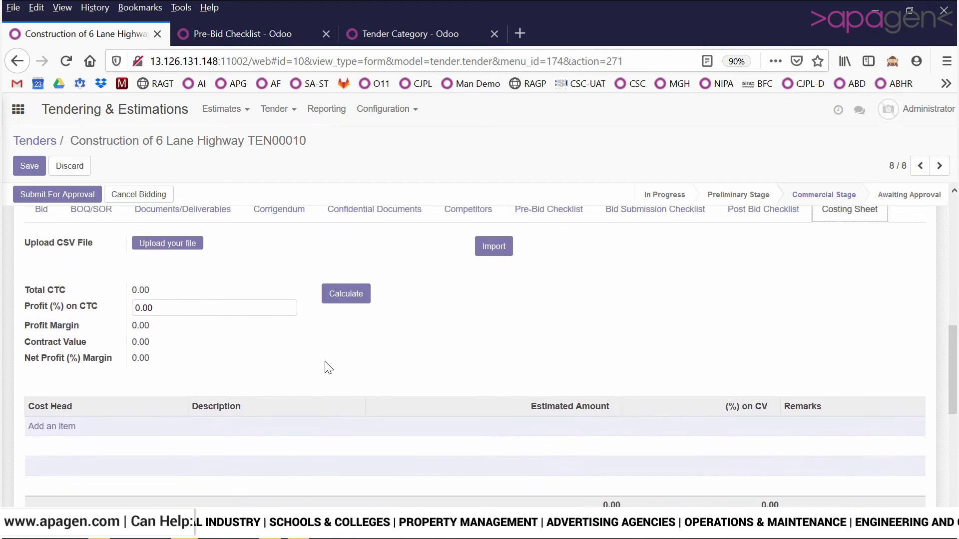
click(94, 315)
text(15)
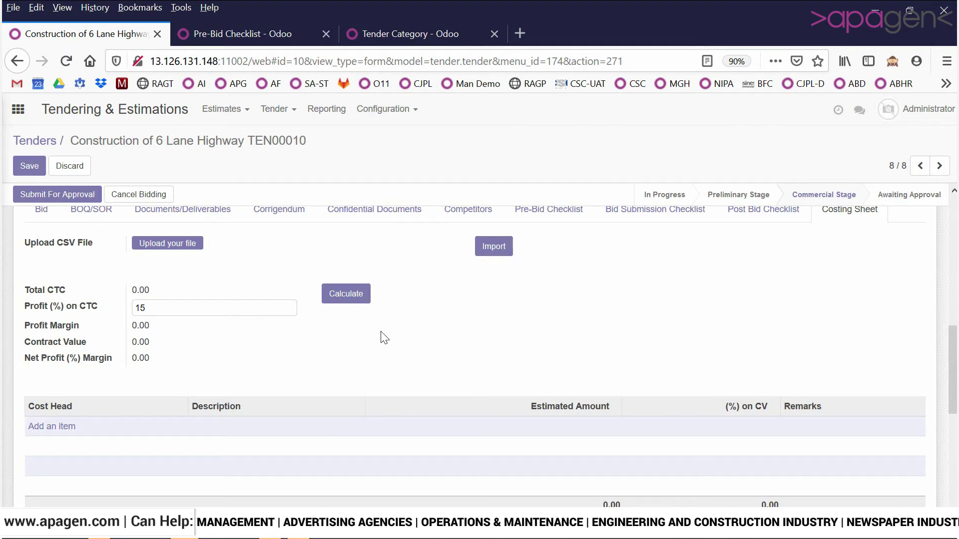
click(40, 429)
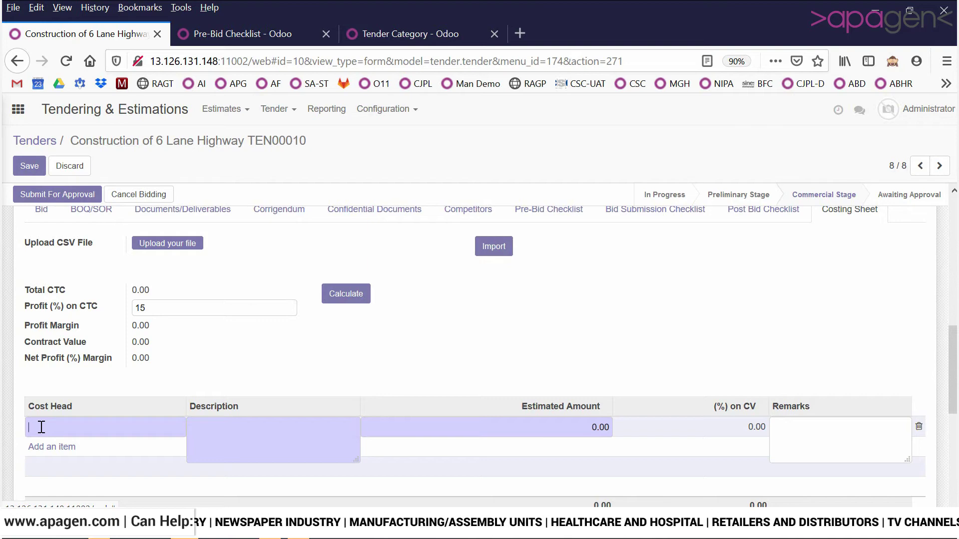
text(tRANS)
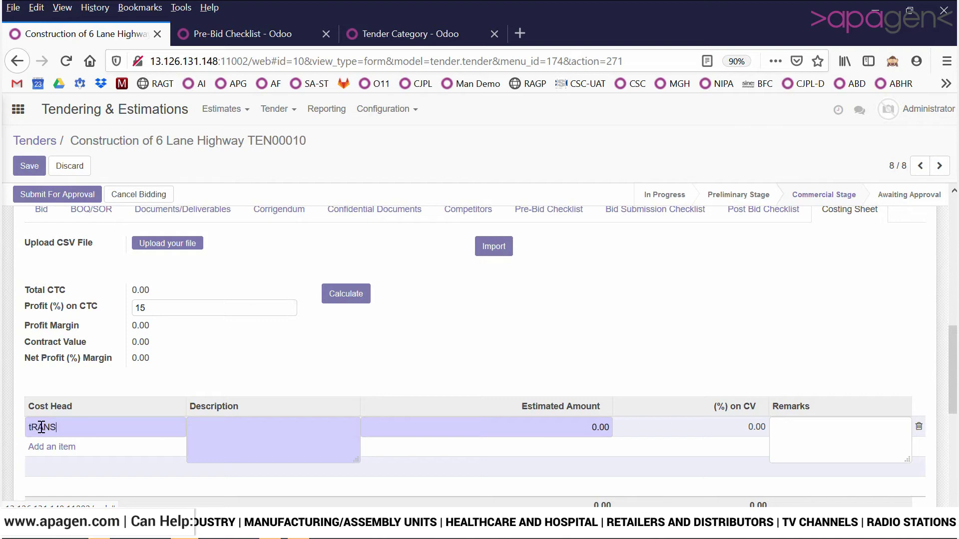
text(PORT AND)
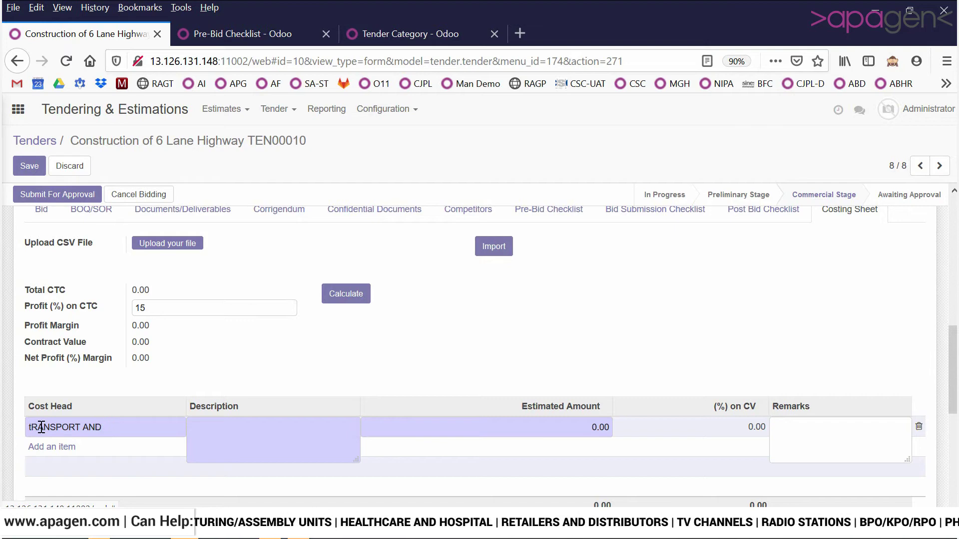
key(ctrl+a)
text(tRANS)
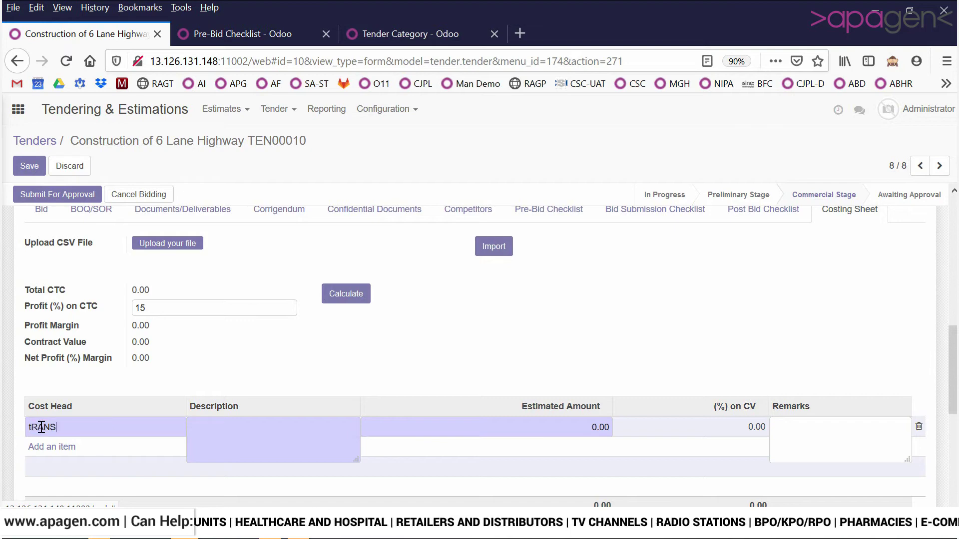
text(PORT AN)
key(BackSpace)
key(BackSpace)
key(BackSpace)
key(BackSpace)
key(BackSpace)
key(BackSpace)
key(BackSpace)
key(BackSpace)
key(BackSpace)
key(BackSpace)
key(BackSpace)
key(BackSpace)
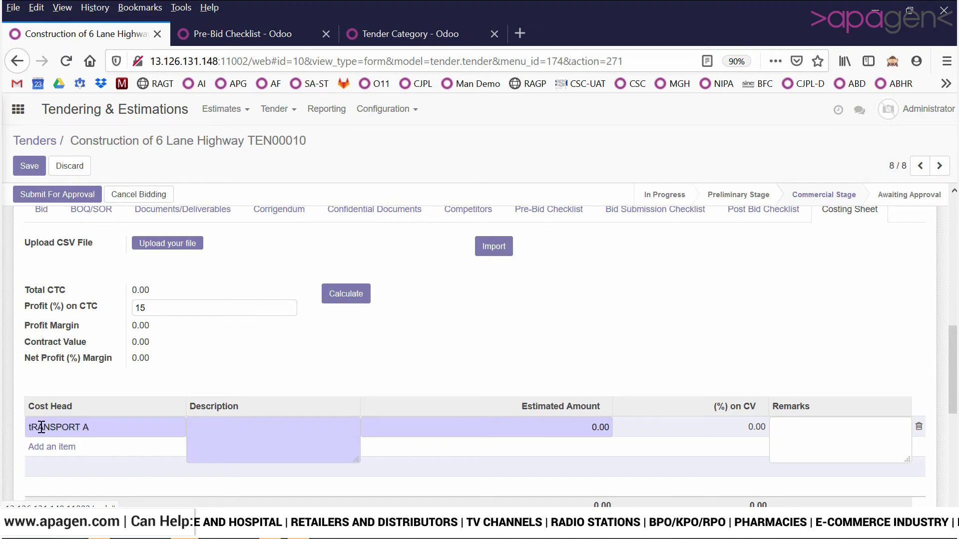
- Fill in the first cost line with cost head Transport Expenses, description XYZ and estimated amount 2345
text(Trans)
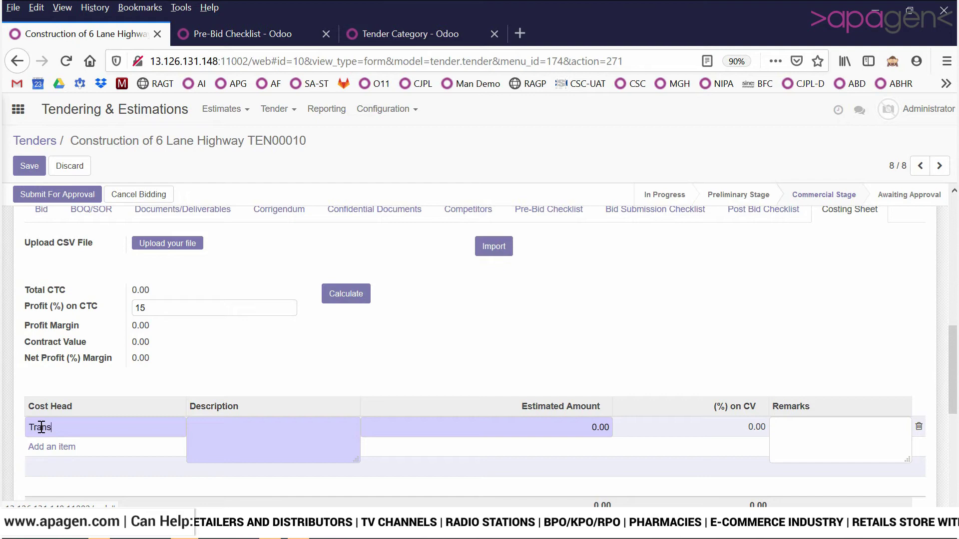
text(port Expenses)
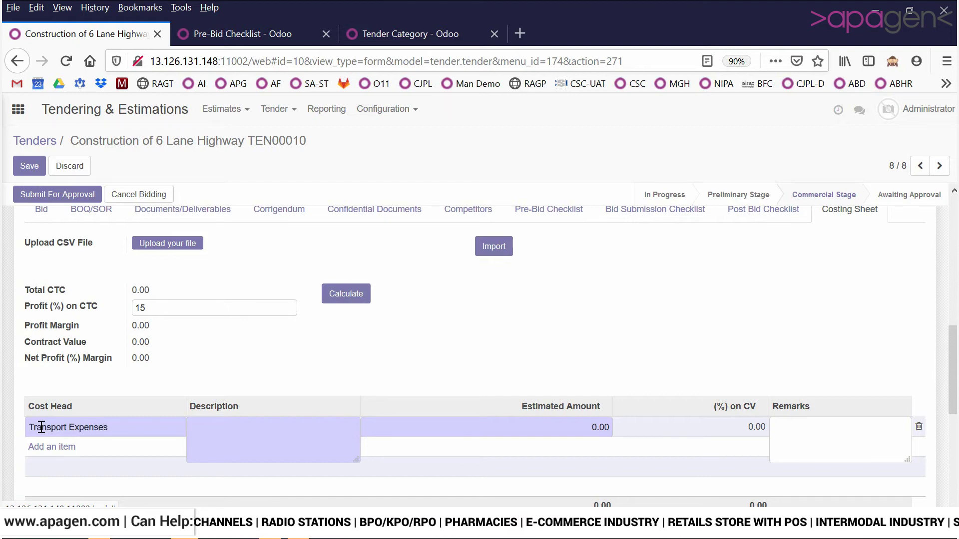
key(Tab)
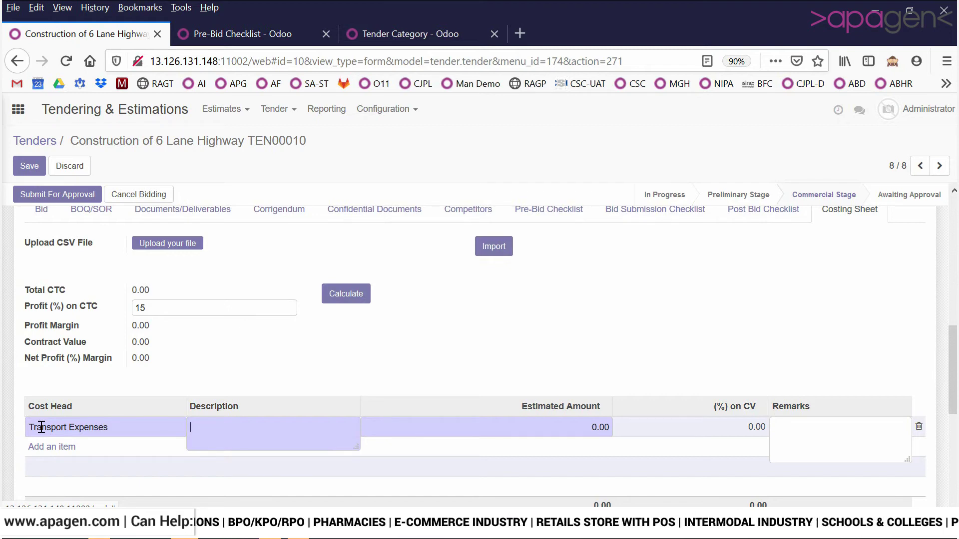
text(XYZ)
key(Tab)
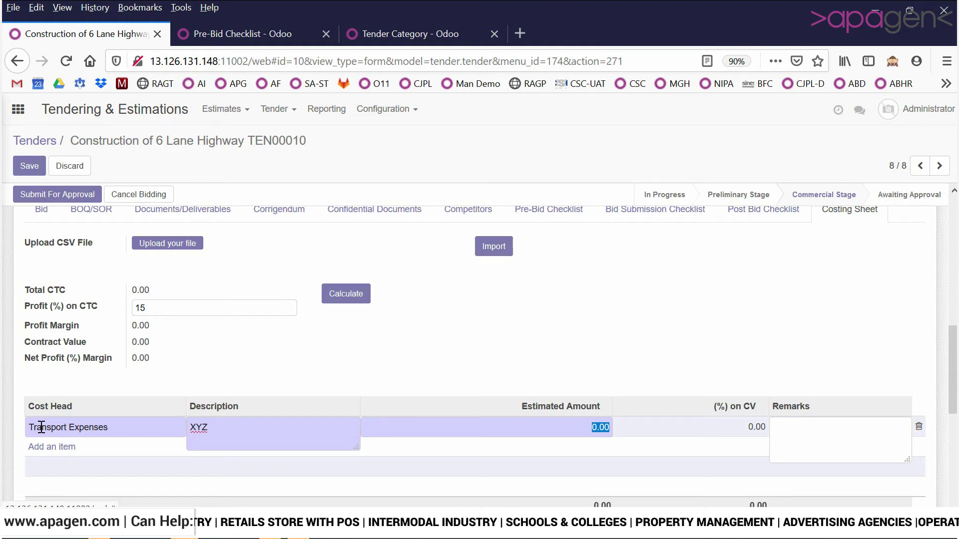
text(2345)
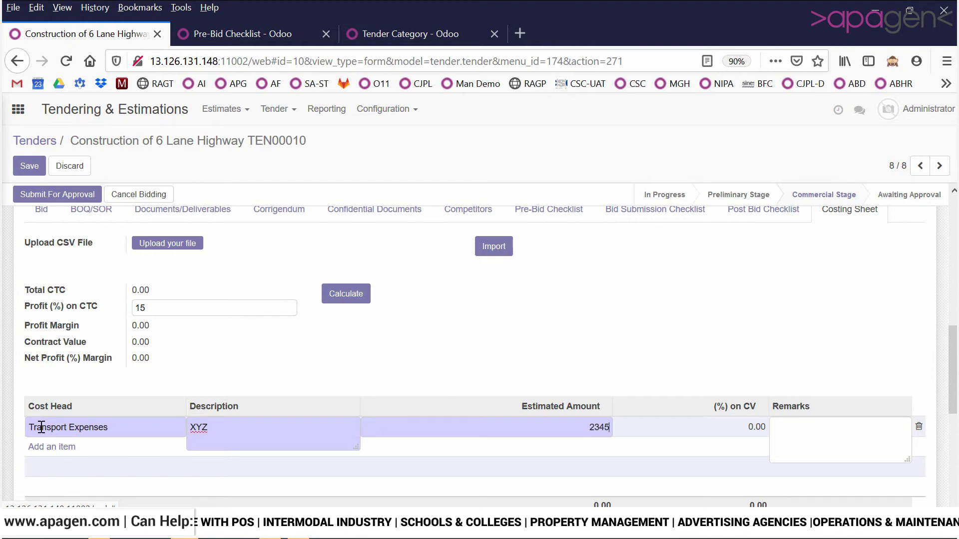
click(407, 369)
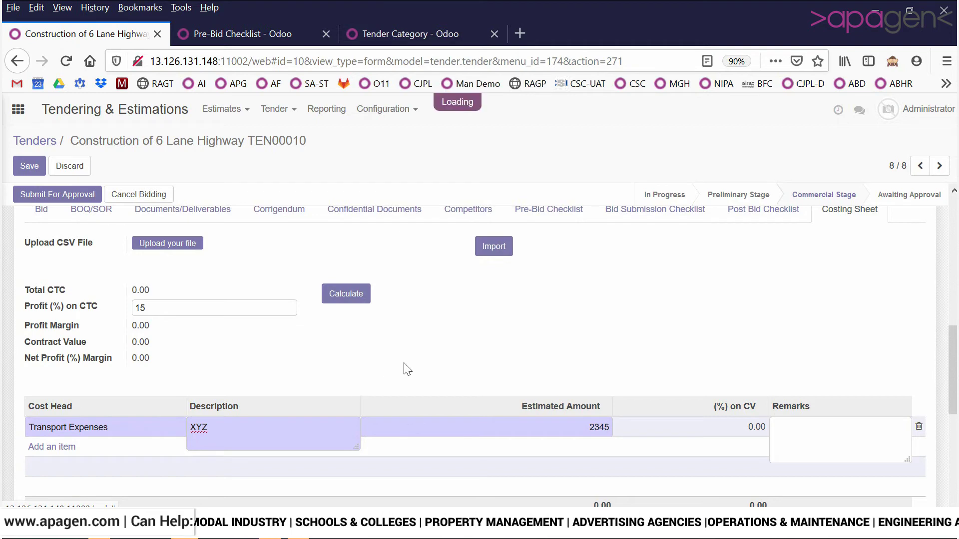
- Add a cost line with cost head Material Expenses, description TREW and estimated amount 3456
scroll(365, 382, down, 2)
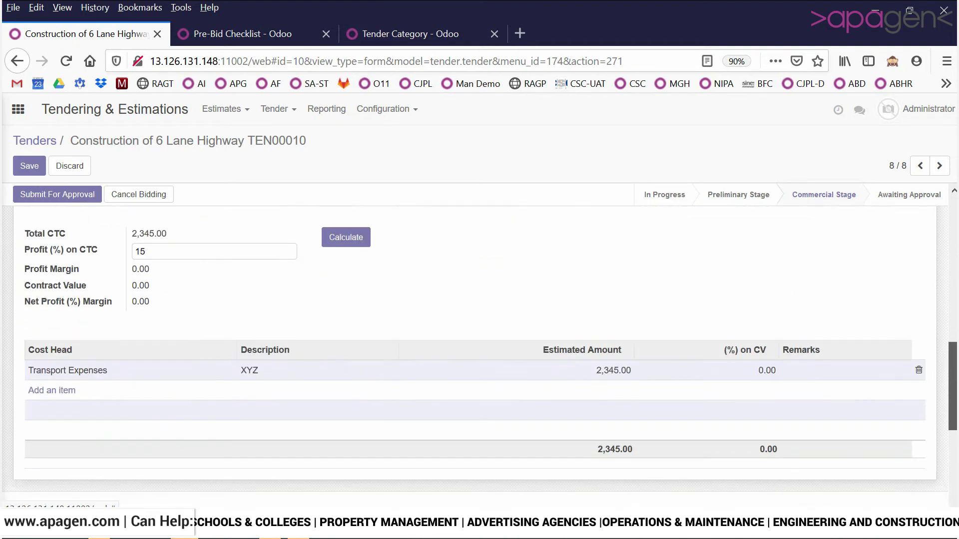
click(43, 394)
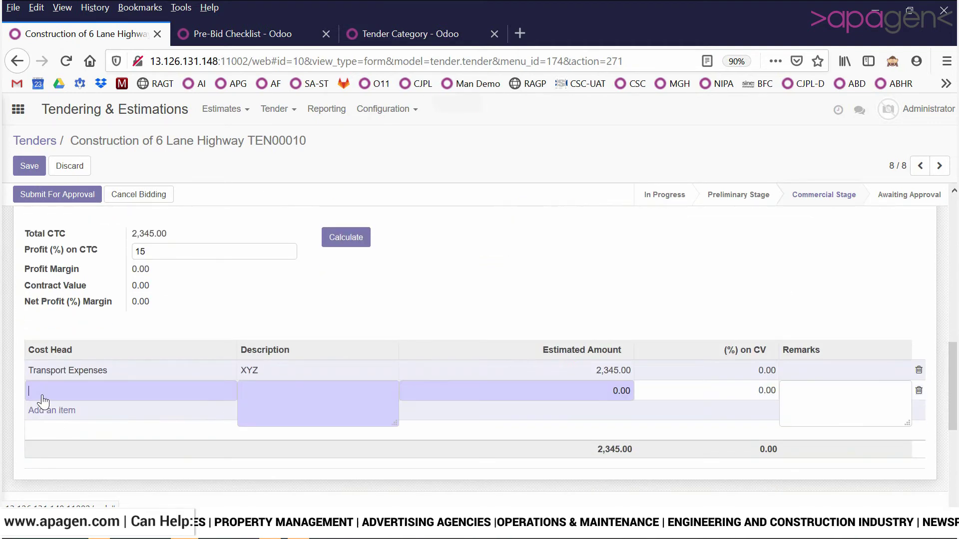
text(Materi)
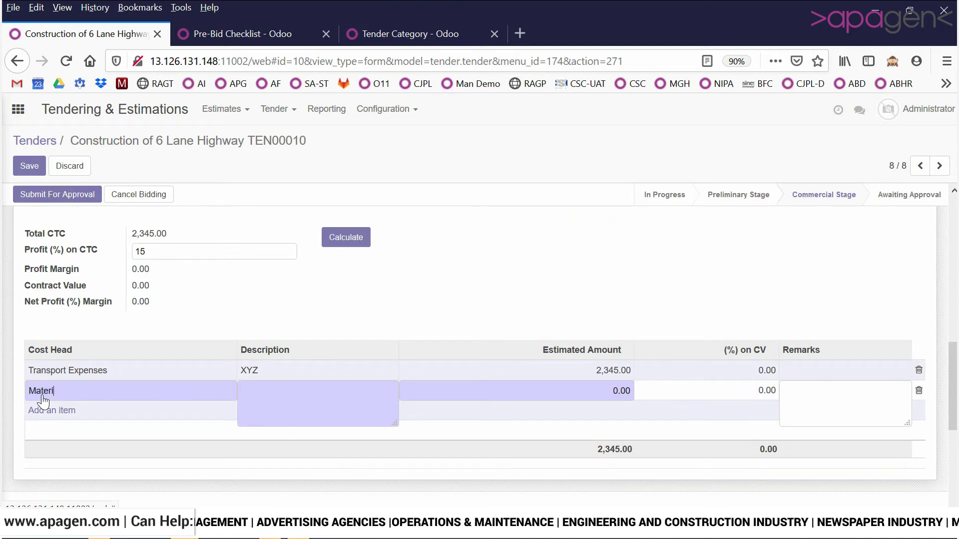
text(al Ex)
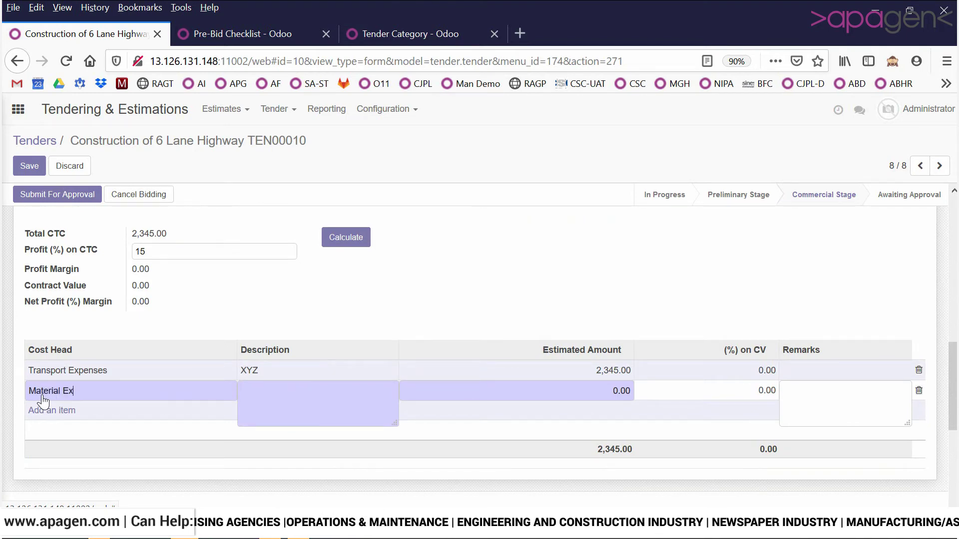
text(penses)
key(Tab)
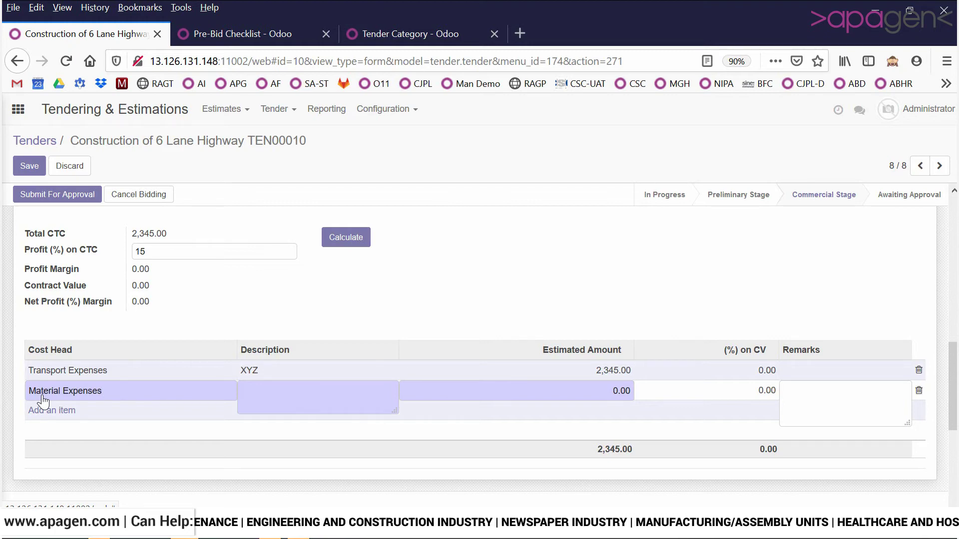
text(TREW)
key(Tab)
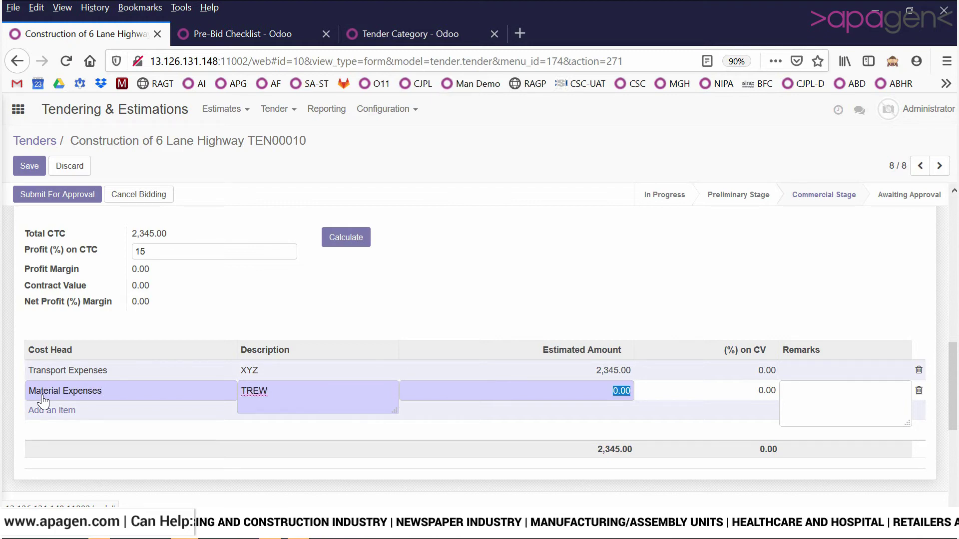
text(3456)
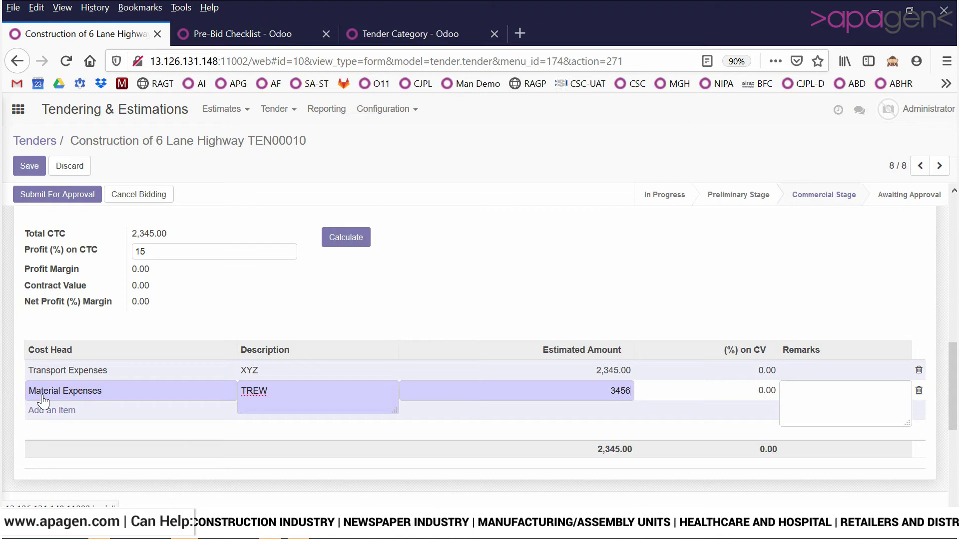
click(424, 310)
- Add a cost line with cost head Sub-Contractor Expenses, description sdfghjk and estimated amount 3456
click(65, 412)
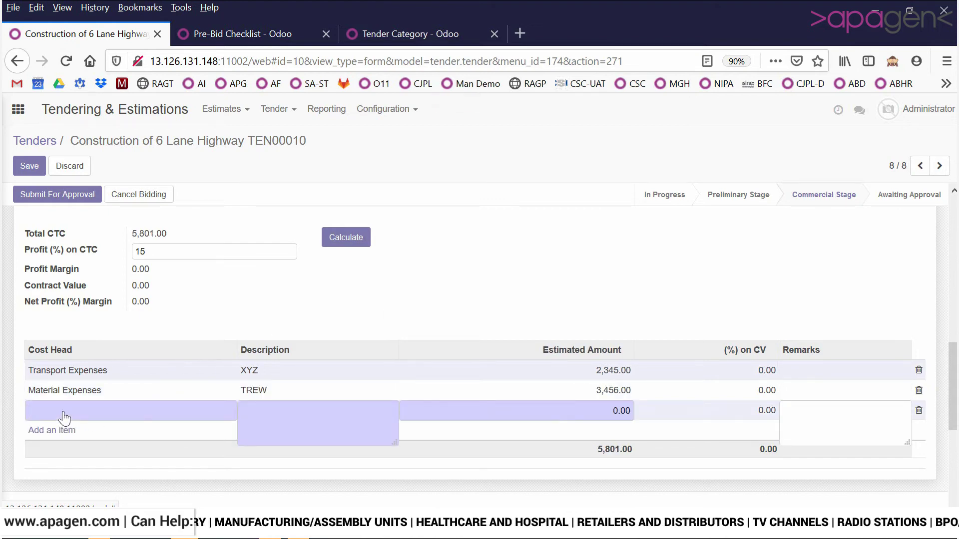
text(Sub)
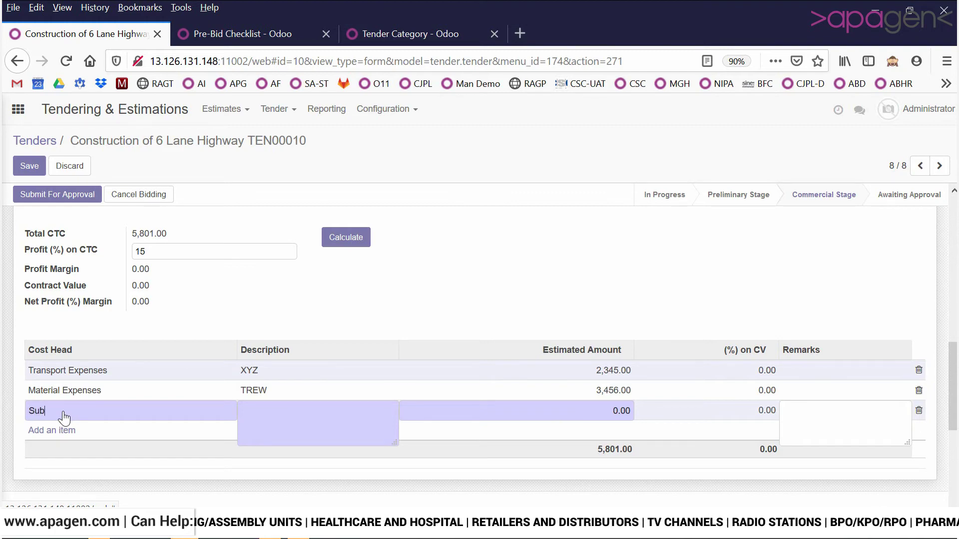
text(-Contra)
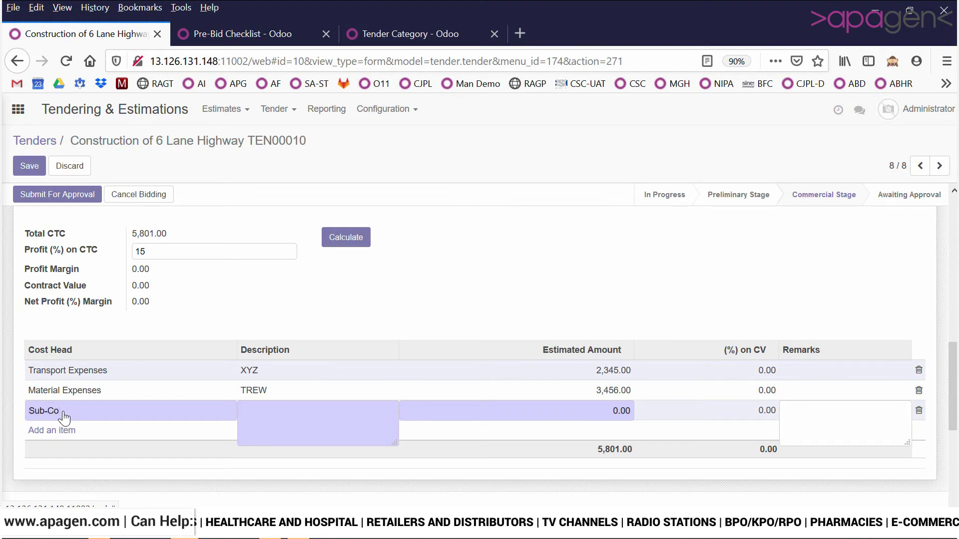
text(or )
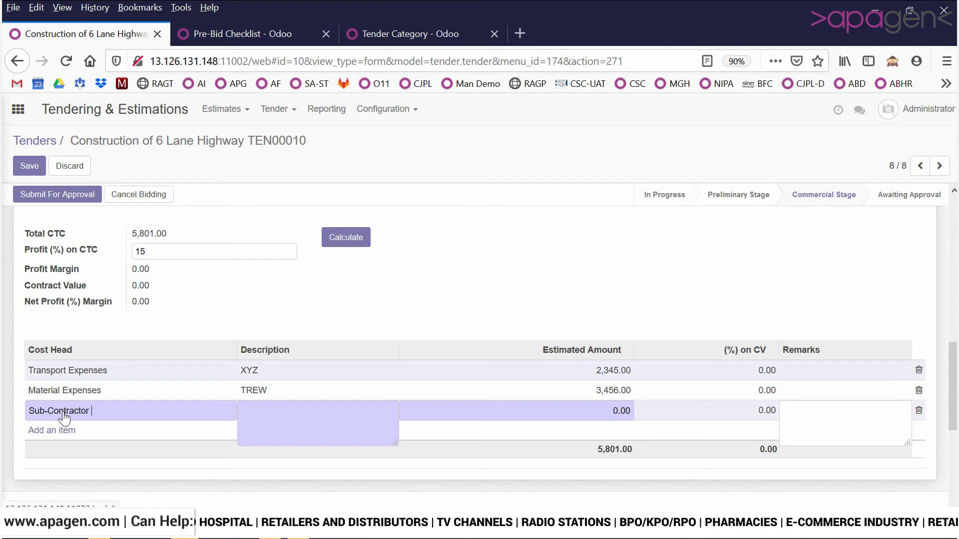
text(Expense)
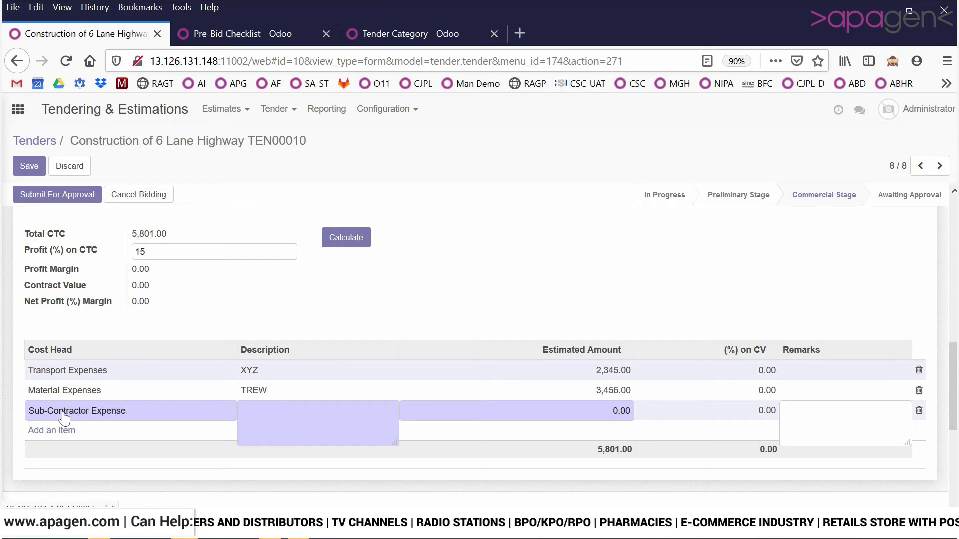
text(s3456)
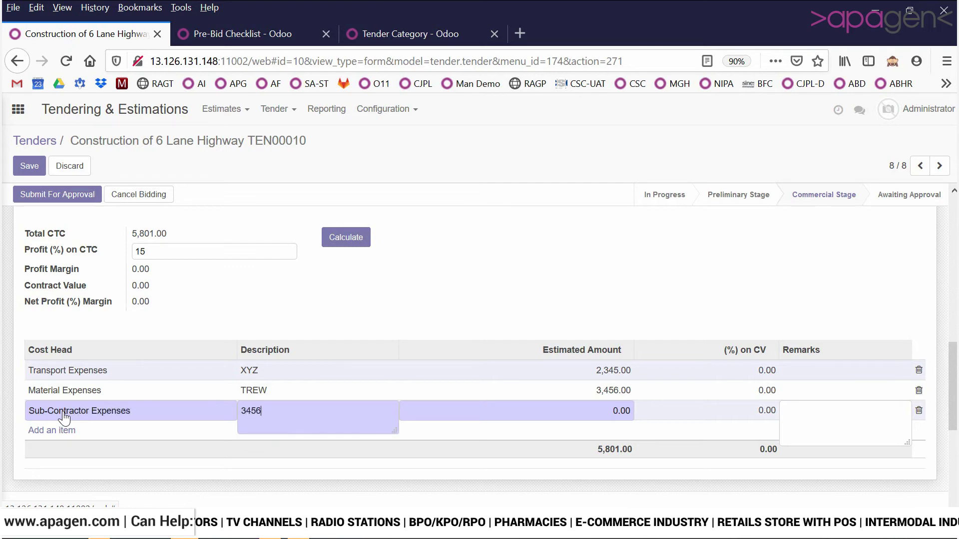
key(BackSpace)
key(BackSpace)
key(BackSpace)
text(sdfghjk)
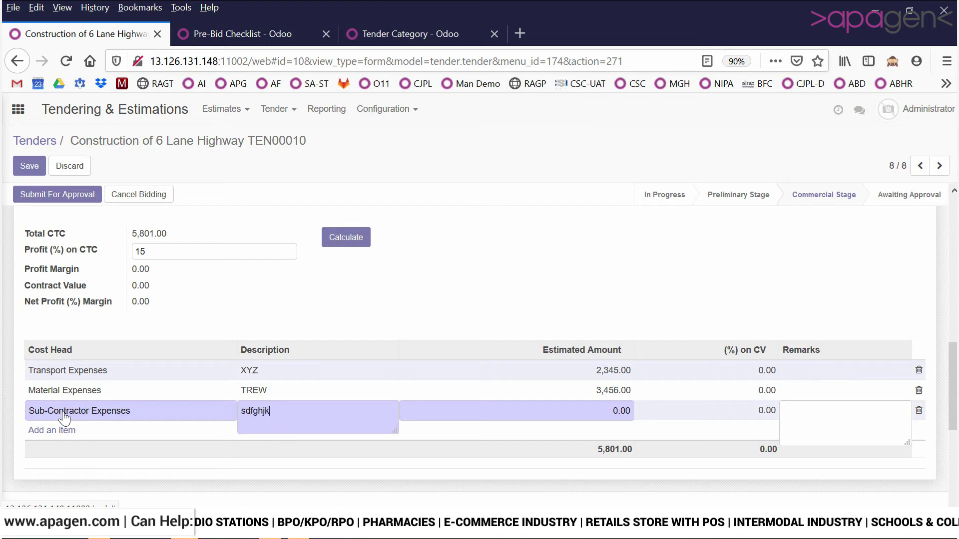
key(Tab)
text(3456)
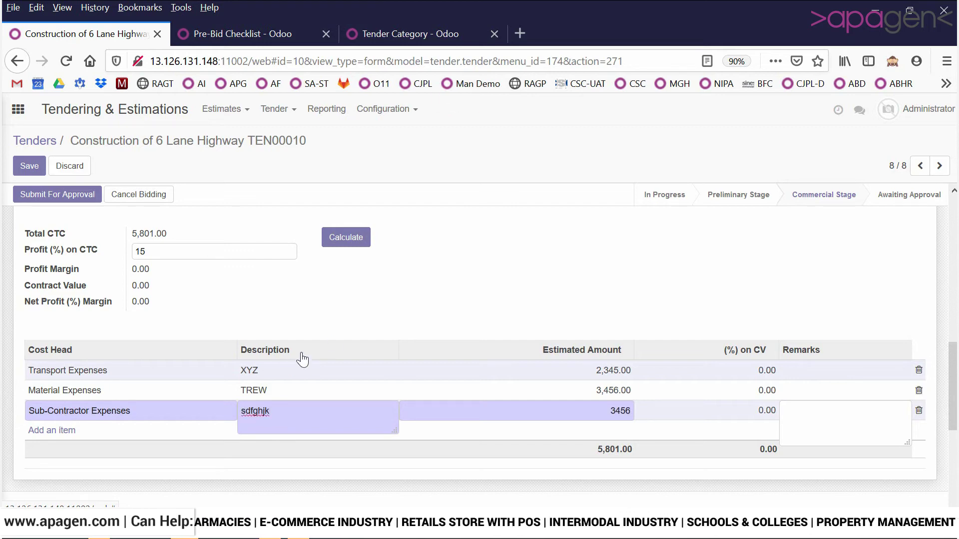
- Confirm the Sub-Contractor Expenses line and calculate the costing sheet's profit margin and contract value
click(476, 265)
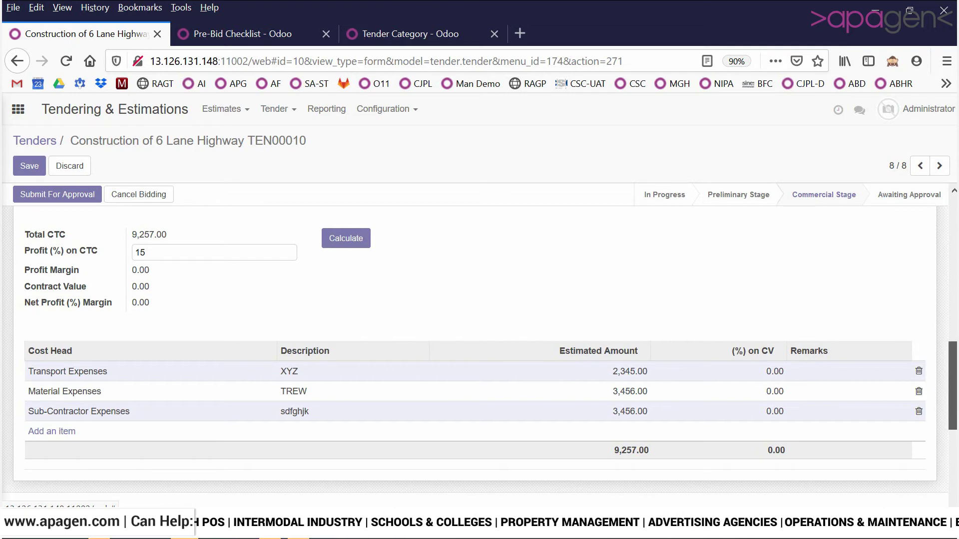
mouse_move(952, 422)
mouse_down()
mouse_move(951, 405)
mouse_move(952, 429)
mouse_up()
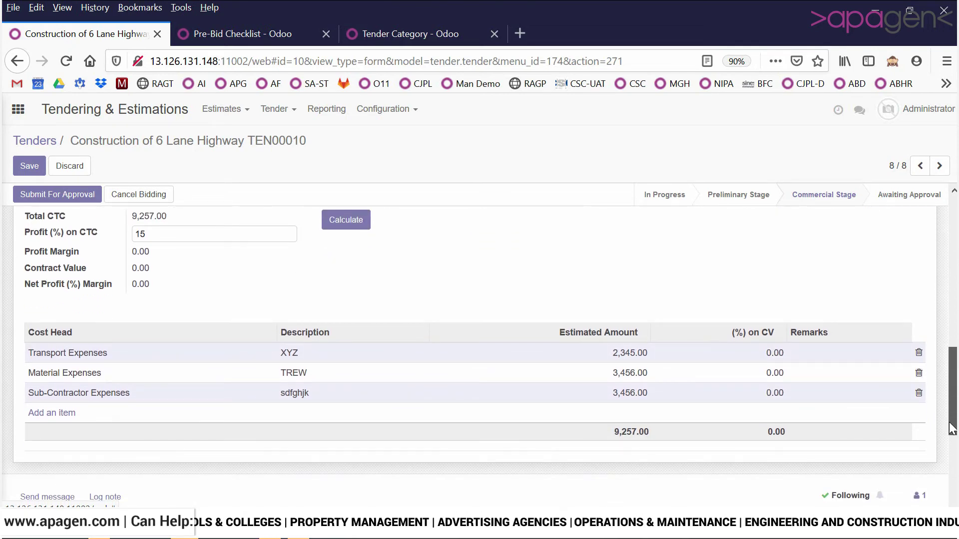
drag(951, 429, 951, 406)
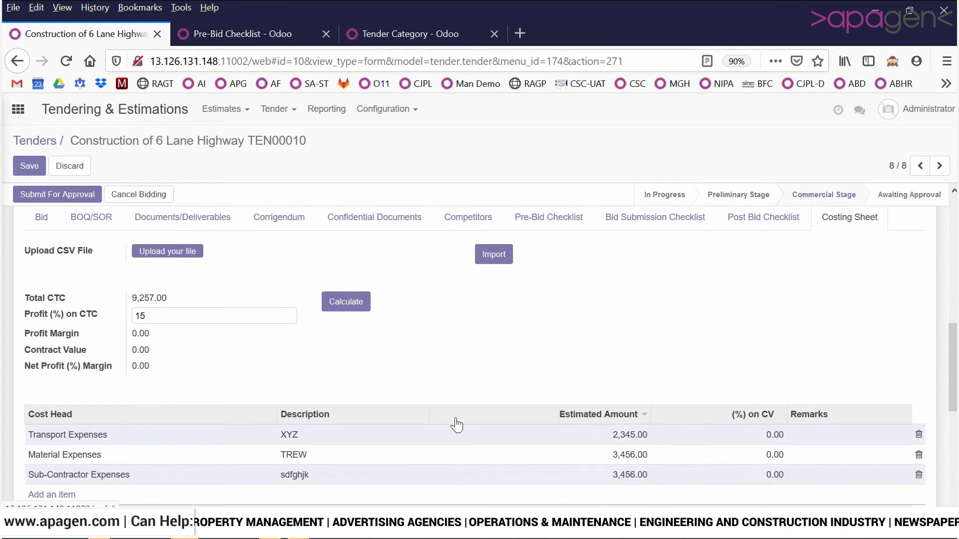
click(347, 311)
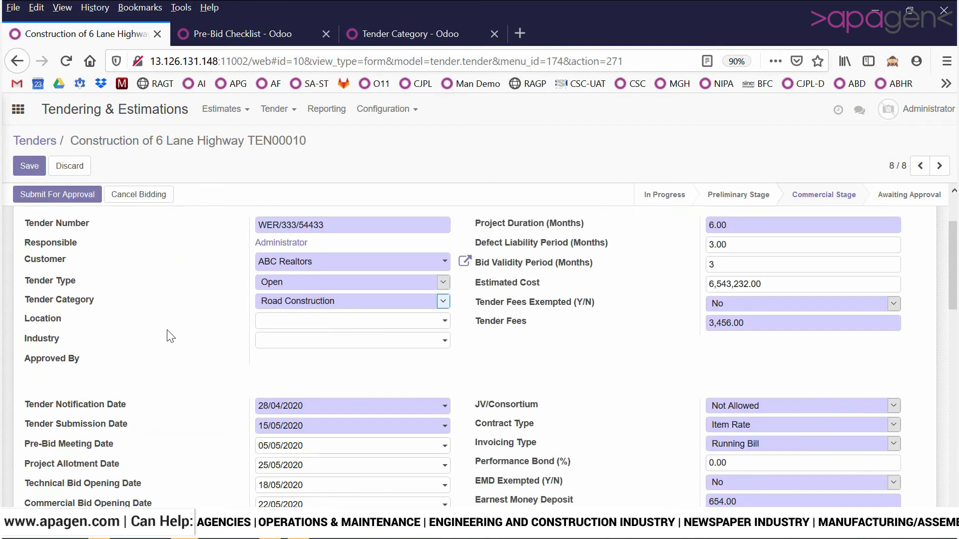
- Examine the Costing Sheet's profit margin, contract value, net profit margin and each cost line's percentage of contract value
drag(951, 280, 951, 381)
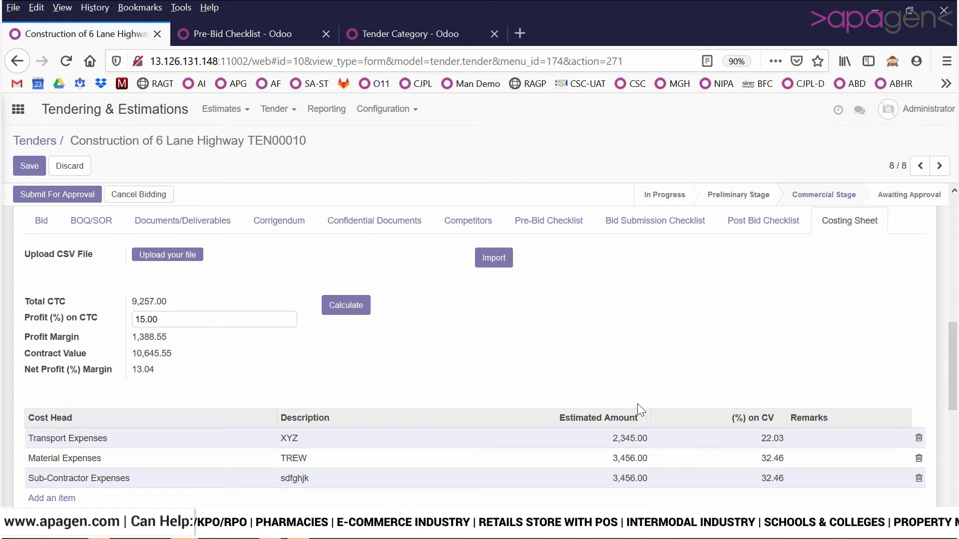
drag(175, 323, 90, 332)
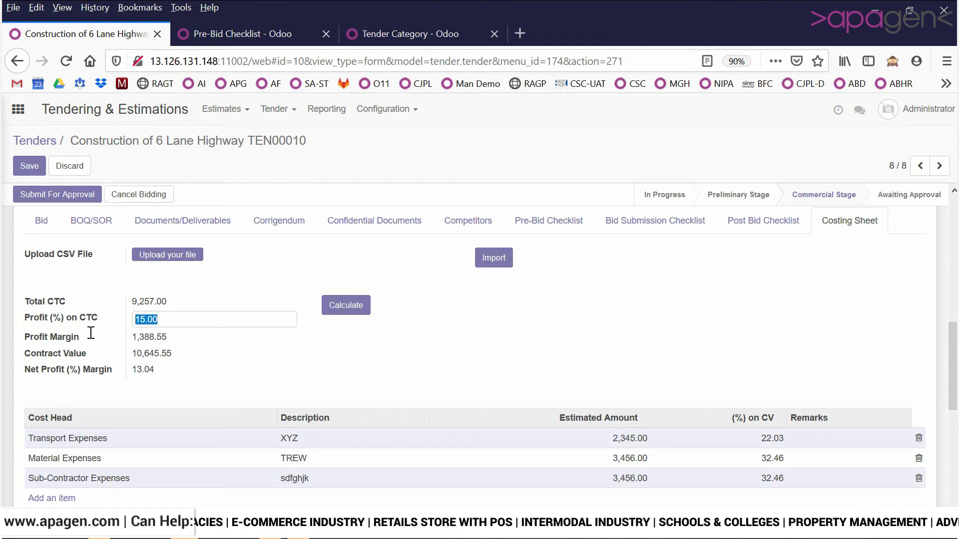
click(254, 390)
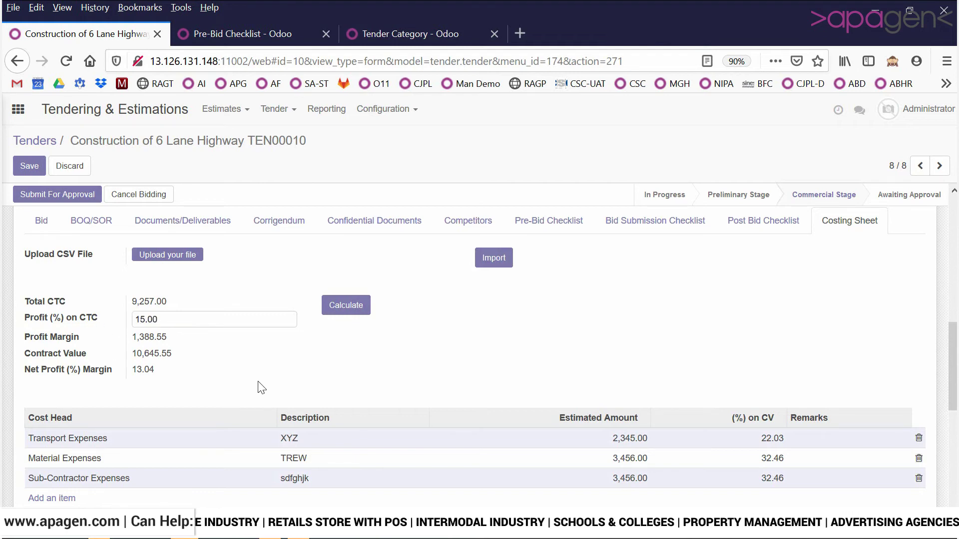
scroll(259, 389, down, 2)
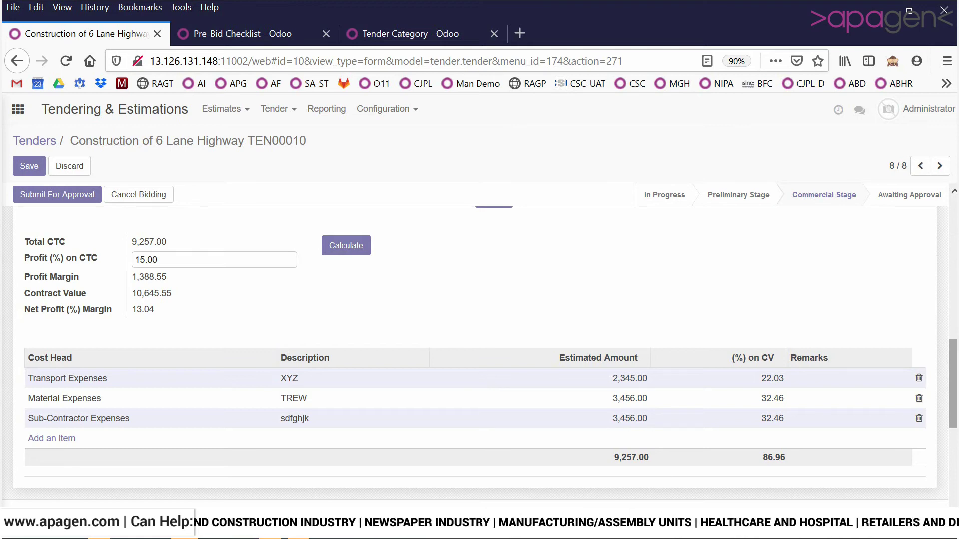
drag(953, 383, 945, 344)
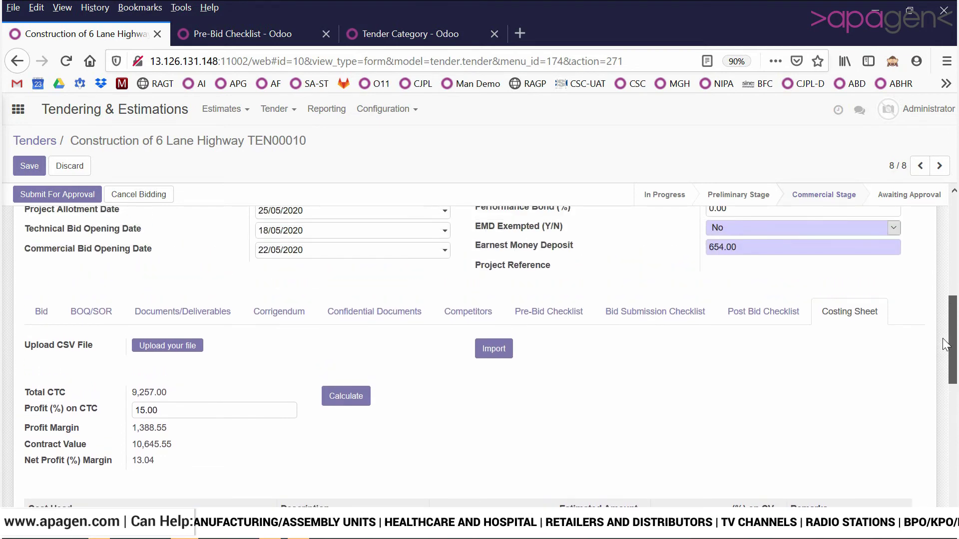
drag(945, 345, 949, 344)
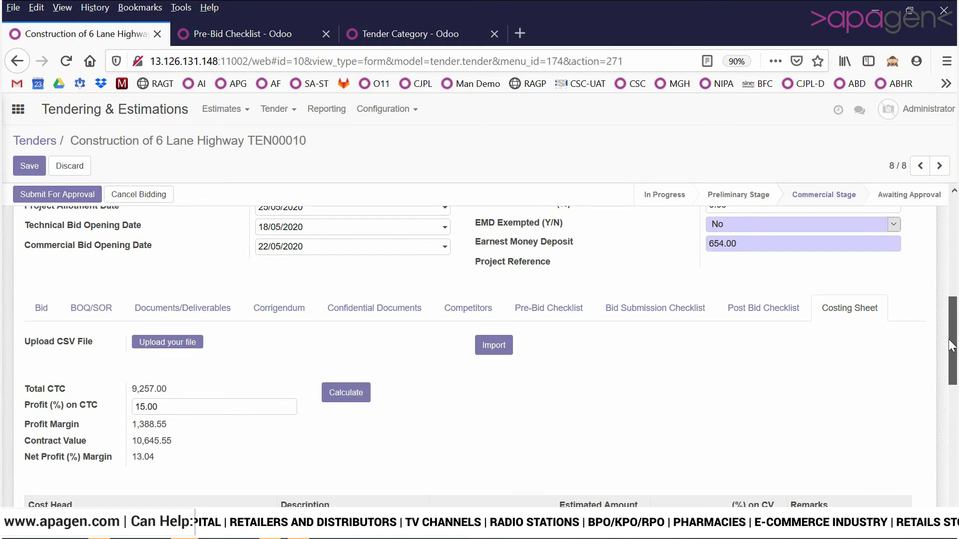
drag(951, 346, 952, 345)
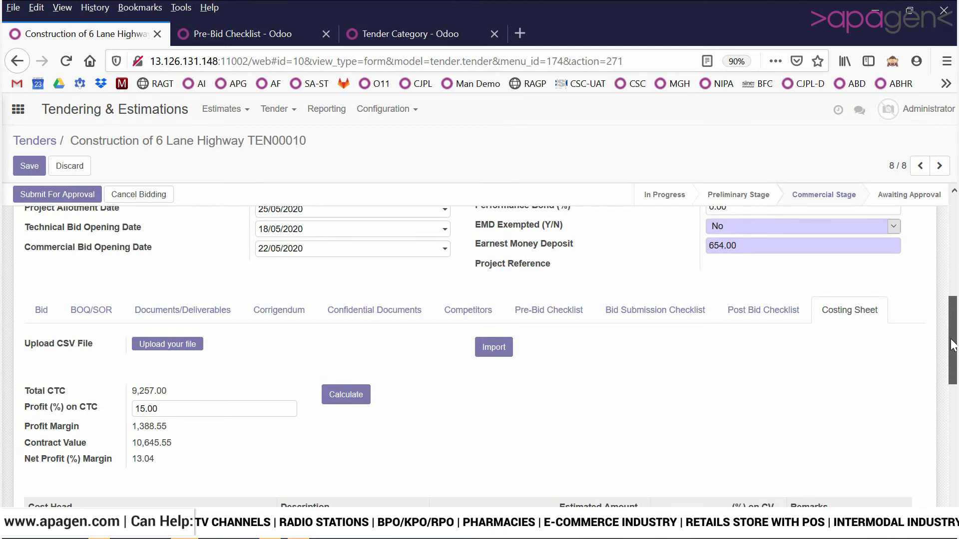
drag(952, 344, 946, 377)
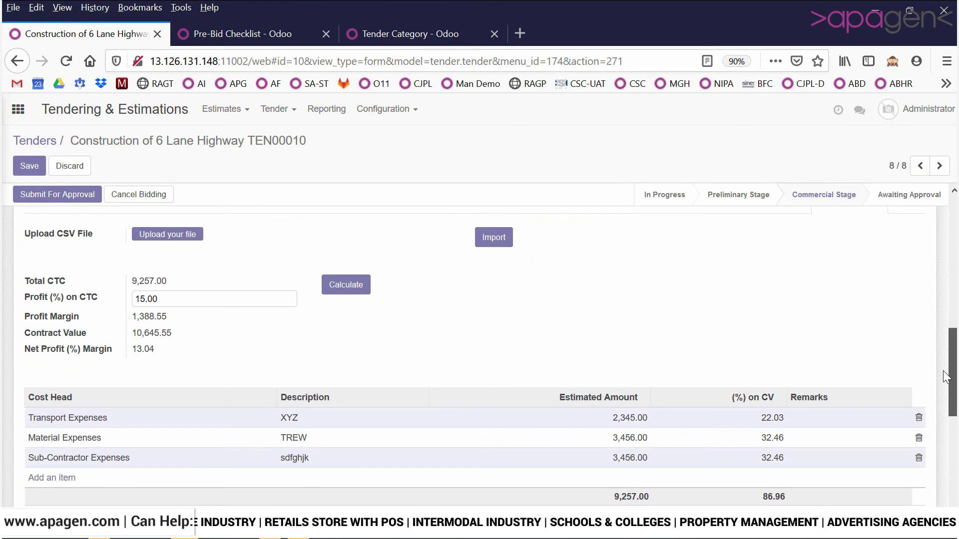
drag(945, 377, 941, 392)
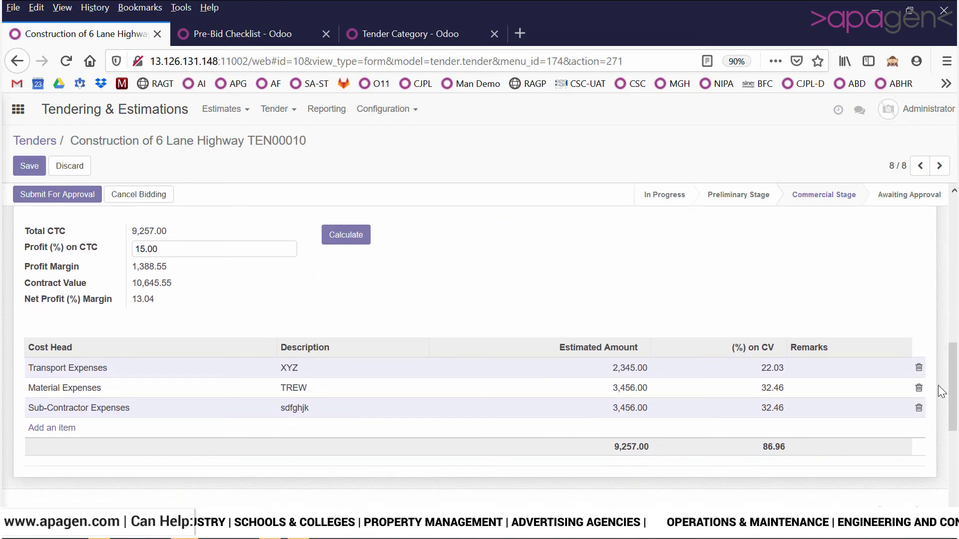
- Submit the Construction of 6 Lane Highway tender for approval
drag(951, 392, 933, 245)
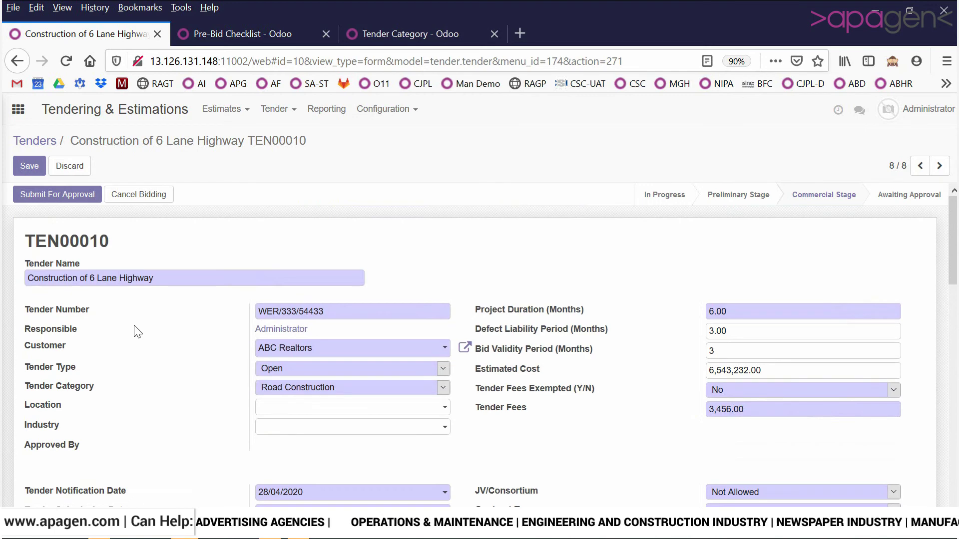
click(27, 201)
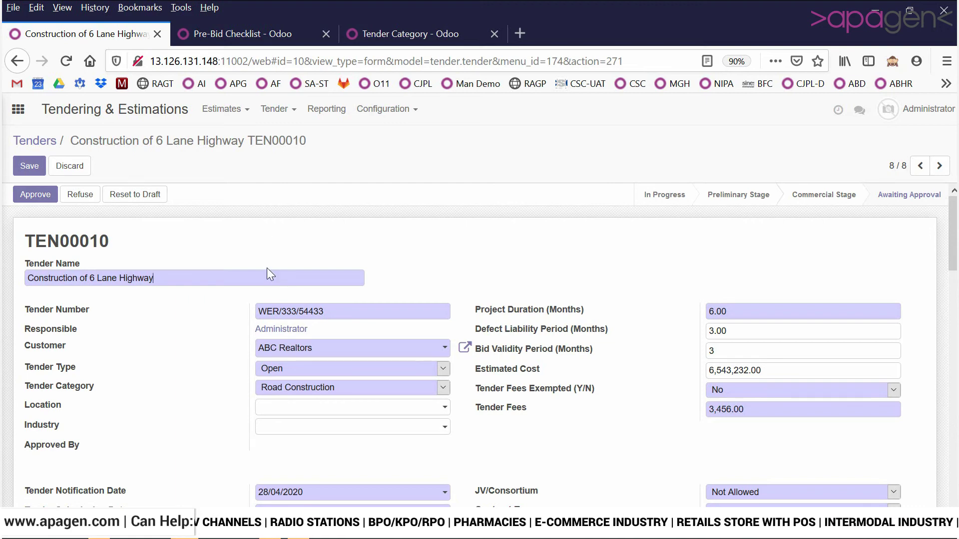
- Check the approval request and stage history in the tender's message log and approve the tender
scroll(267, 269, down, 7)
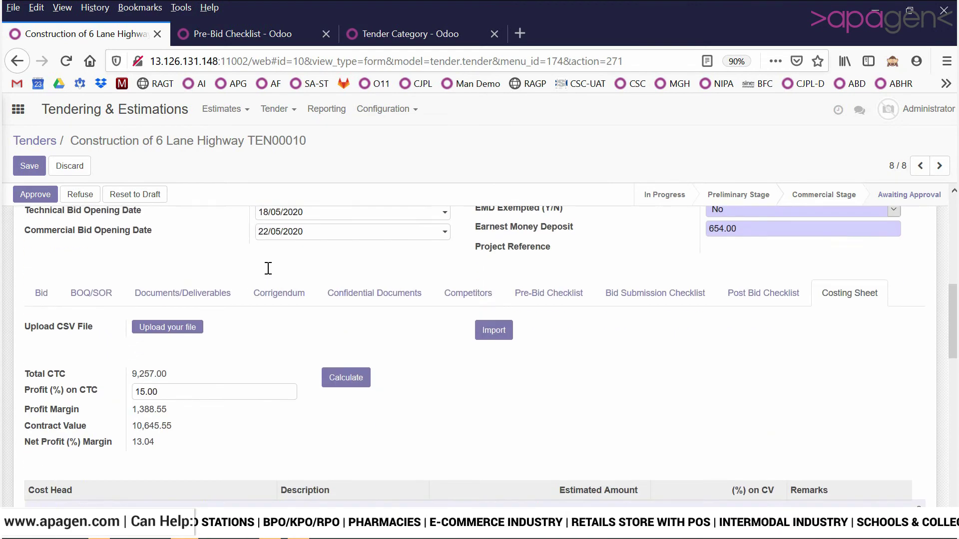
scroll(268, 269, down, 5)
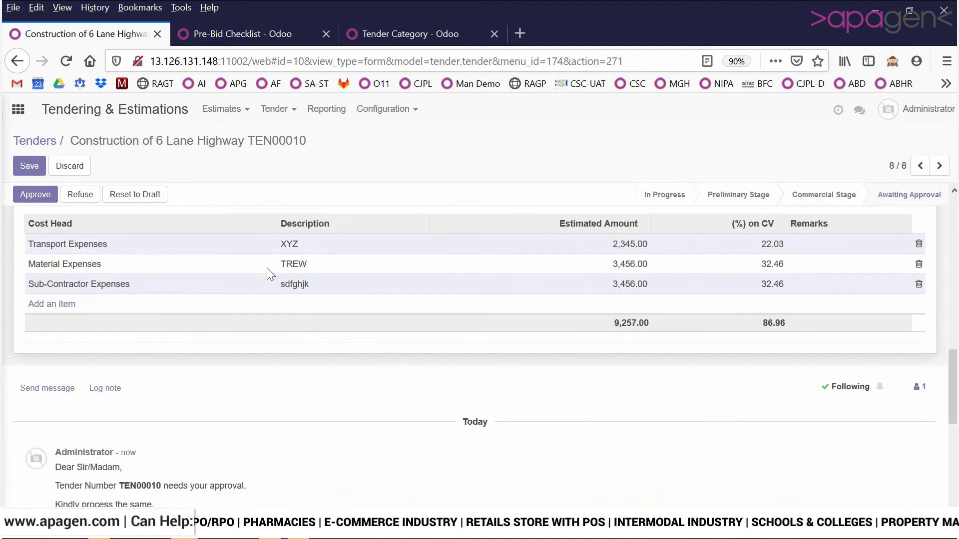
scroll(269, 274, up, 10)
scroll(271, 274, down, 9)
scroll(271, 274, down, 2)
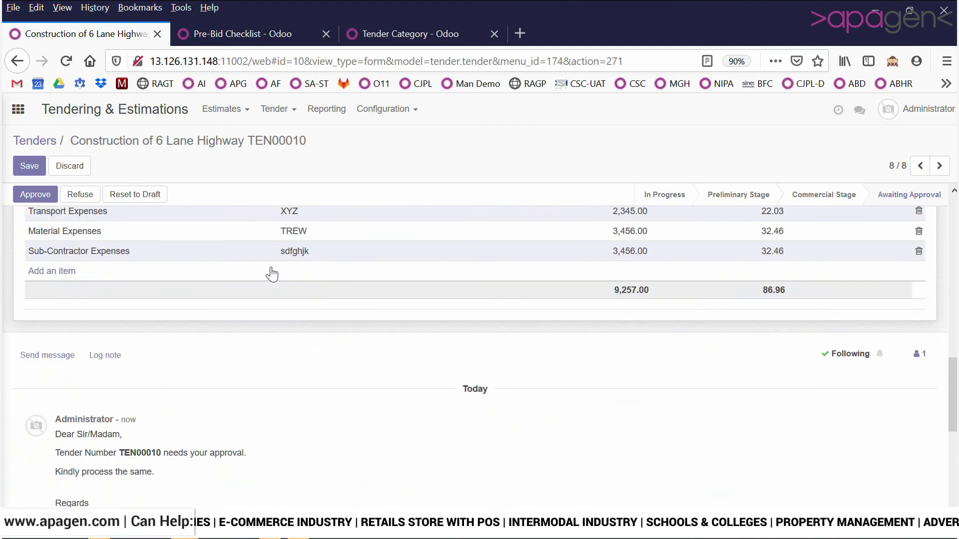
scroll(272, 274, down, 7)
scroll(270, 272, up, 3)
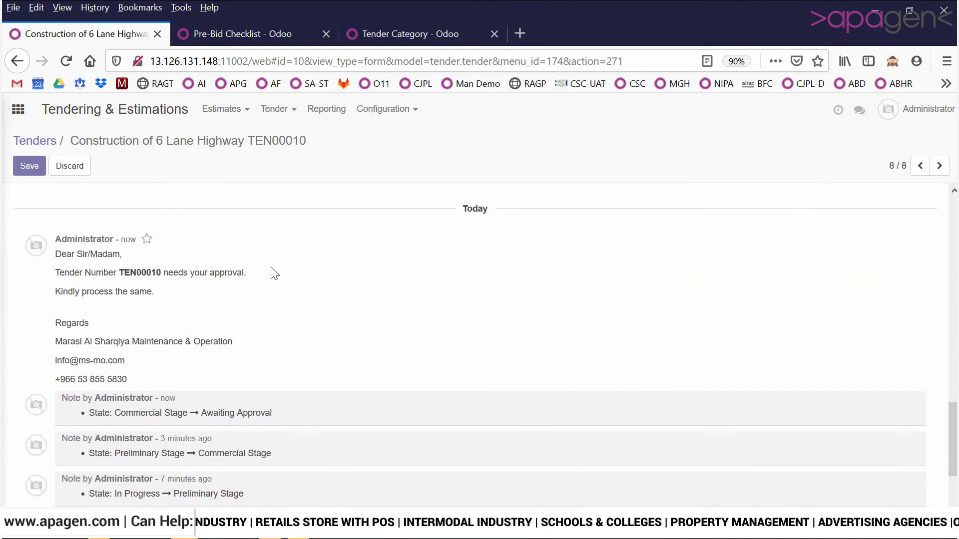
scroll(272, 271, up, 12)
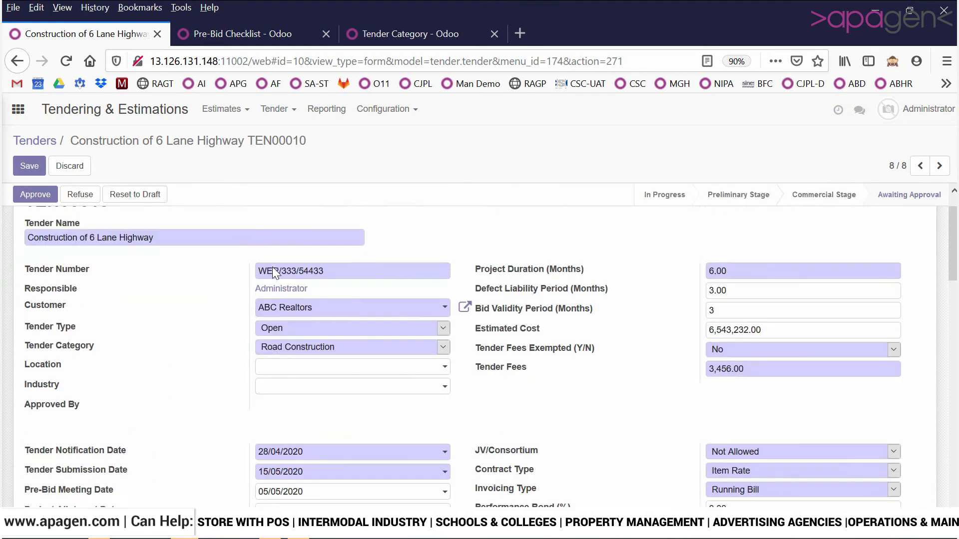
click(36, 195)
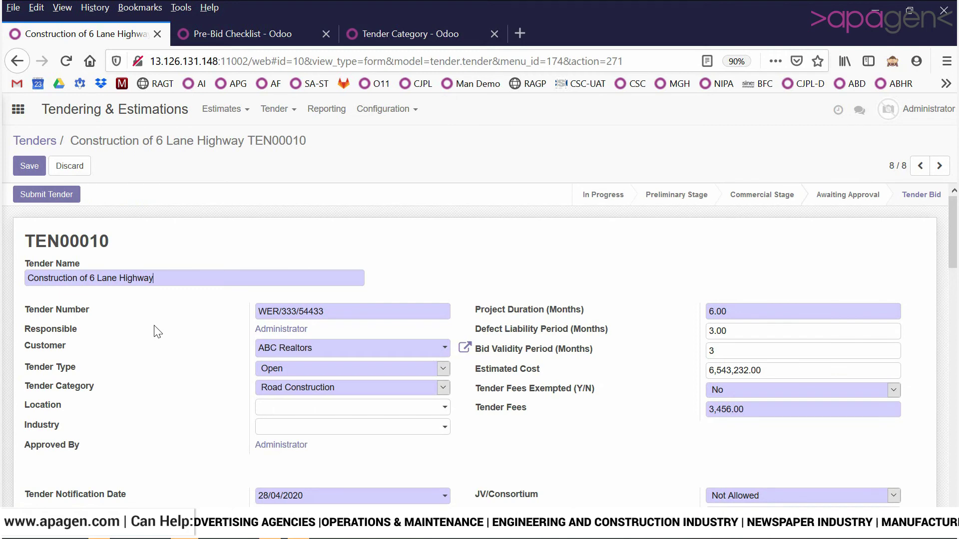
- View the Confidential Documents section of the approved tender
drag(953, 252, 946, 314)
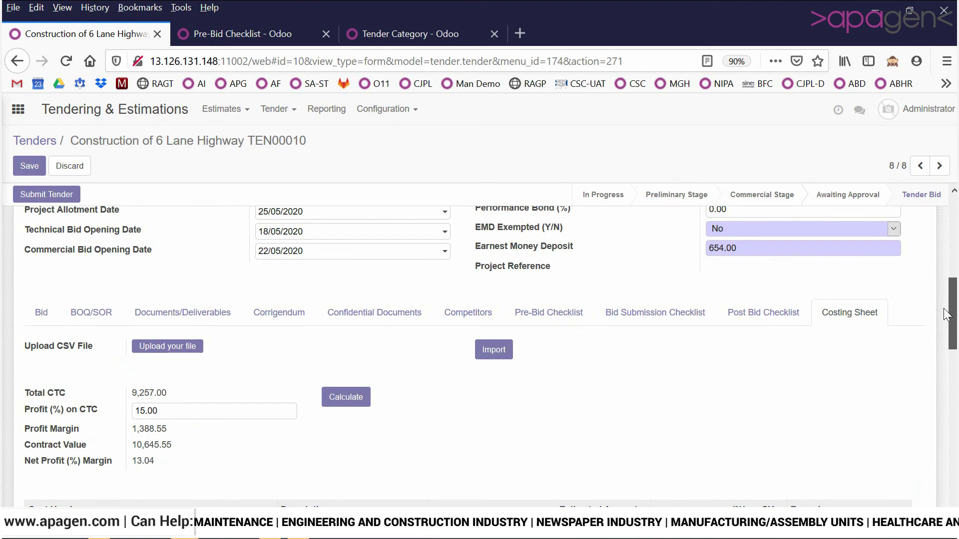
click(394, 315)
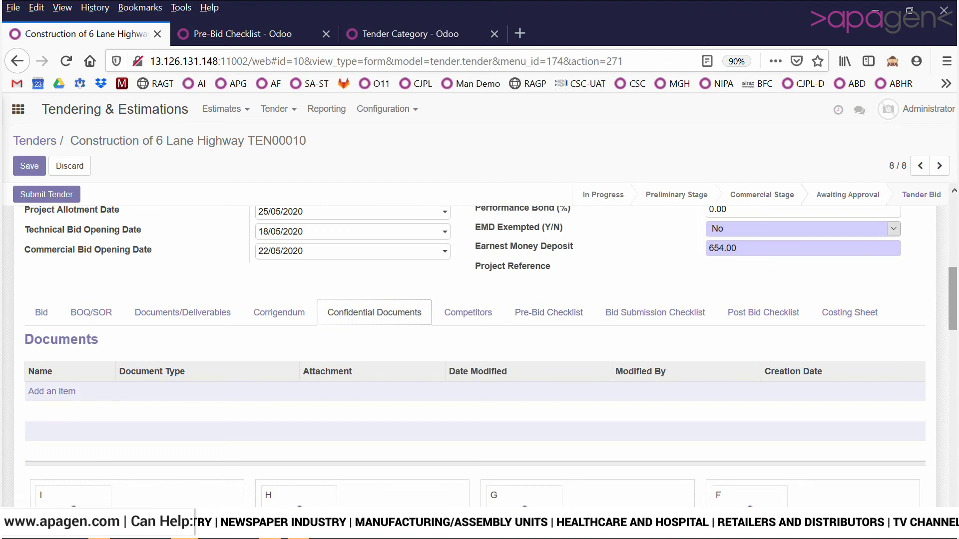
drag(952, 310, 952, 239)
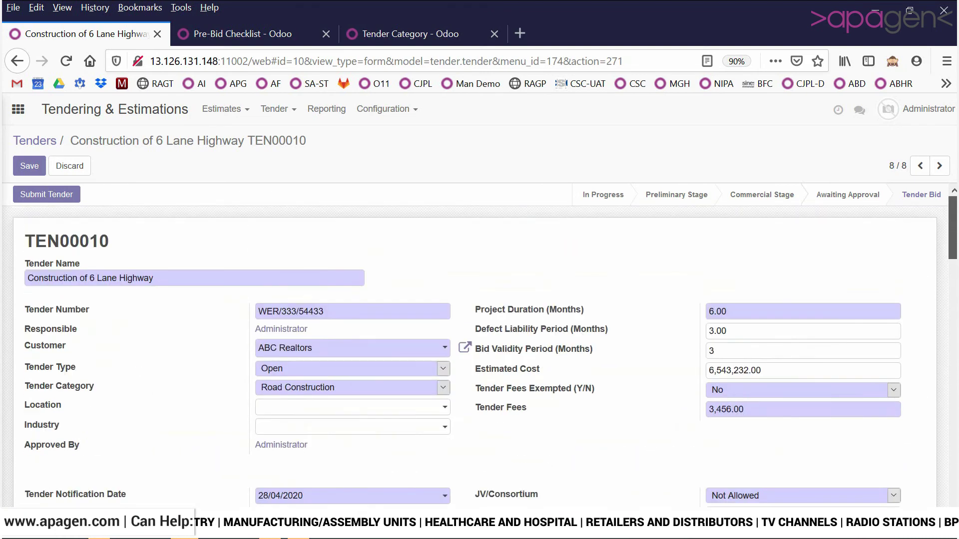
- Submit the approved tender, save its record and reopen it for editing
click(36, 194)
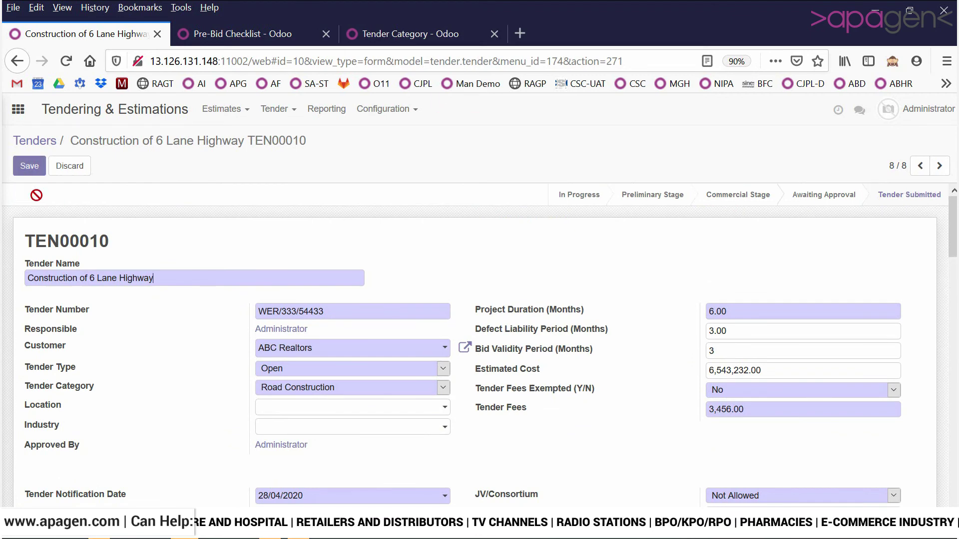
click(29, 167)
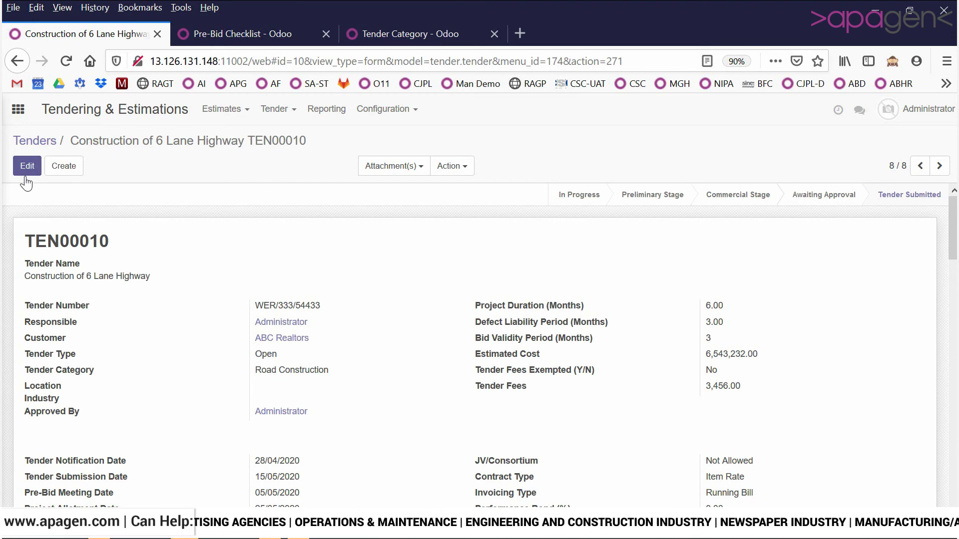
click(26, 171)
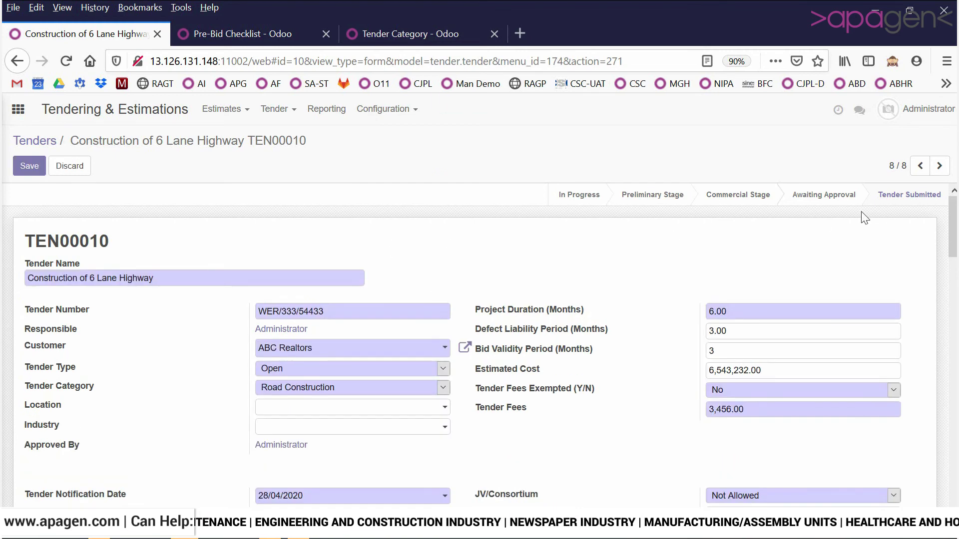
- In the tender's Post Bid Checklist, set the status of "Part I- Letter of application as per Annexure I" to Done
scroll(773, 298, down, 10)
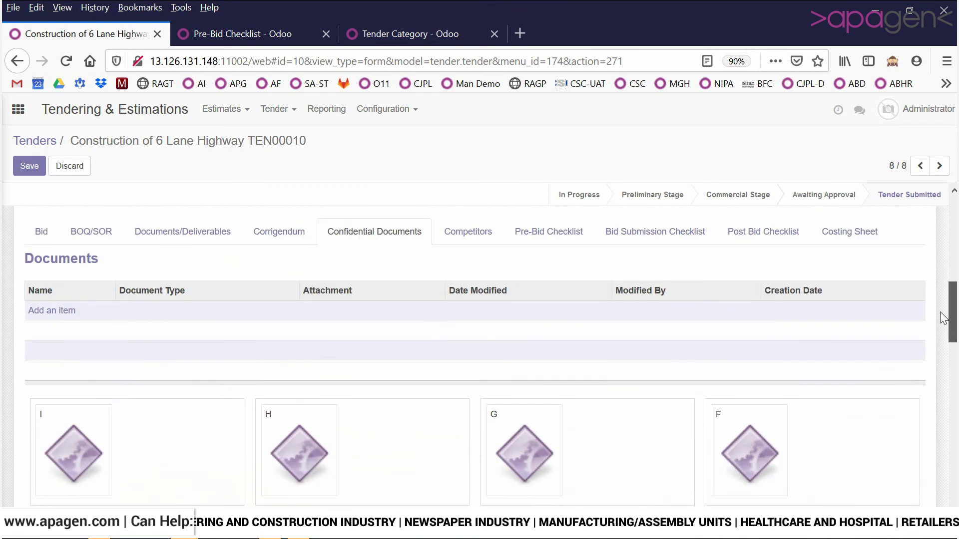
scroll(773, 298, up, 2)
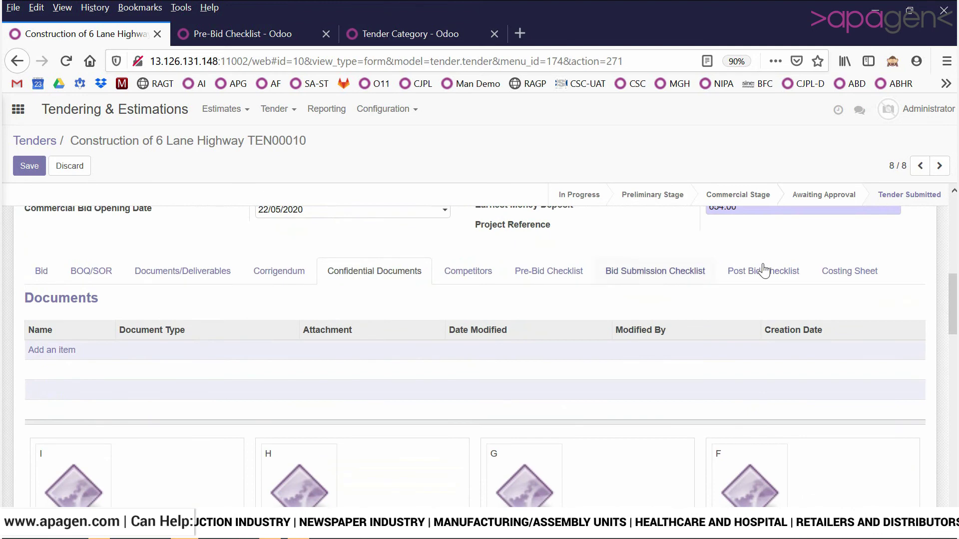
click(767, 270)
scroll(943, 292, down, 3)
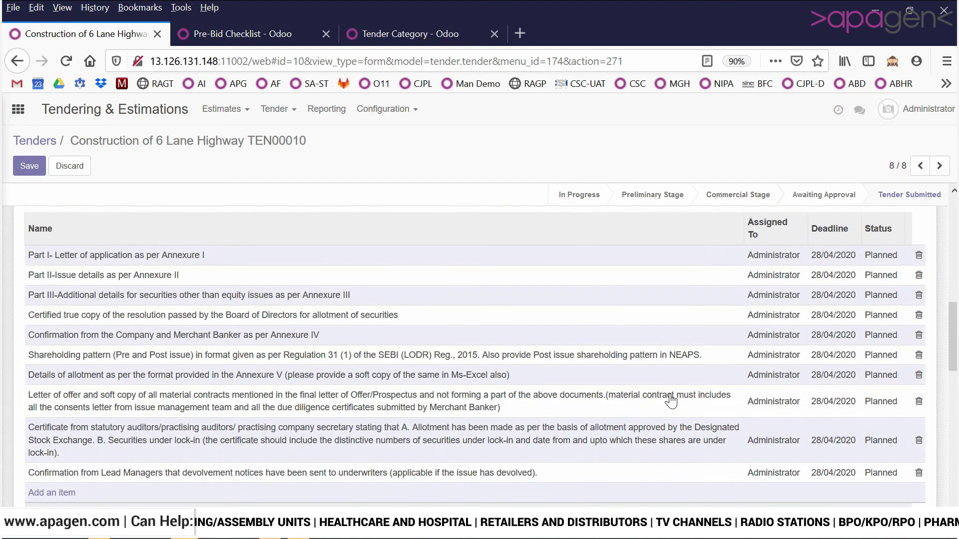
scroll(671, 401, down, 1)
scroll(671, 401, up, 3)
scroll(670, 402, down, 1)
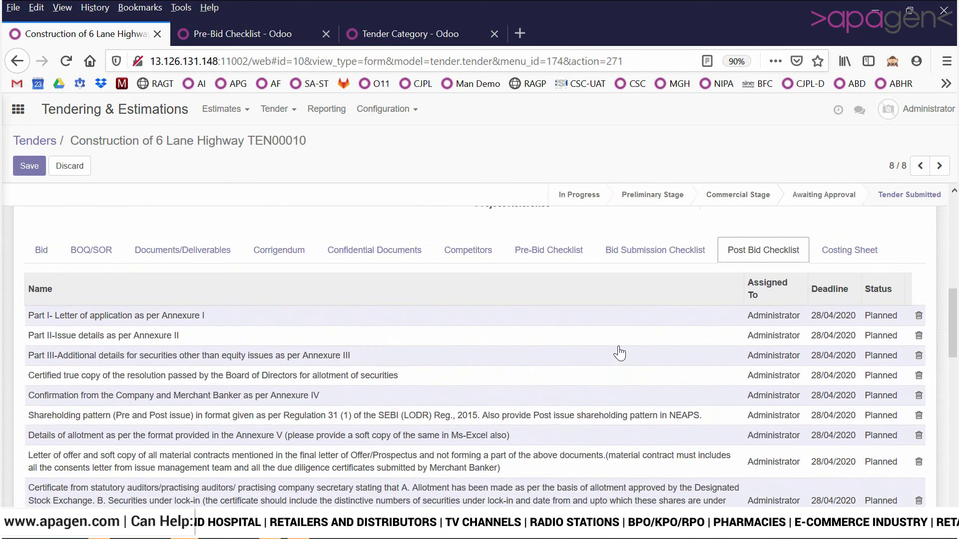
scroll(627, 355, down, 1)
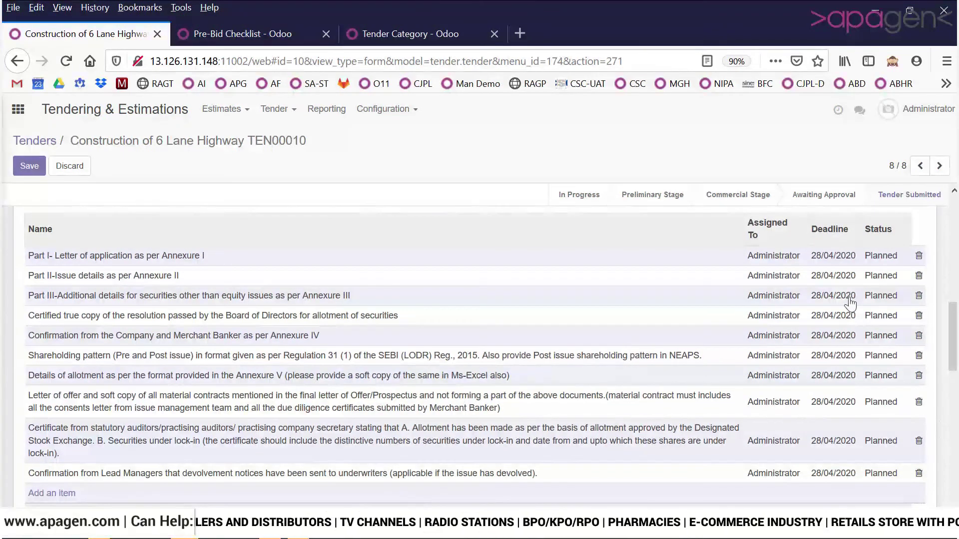
click(879, 257)
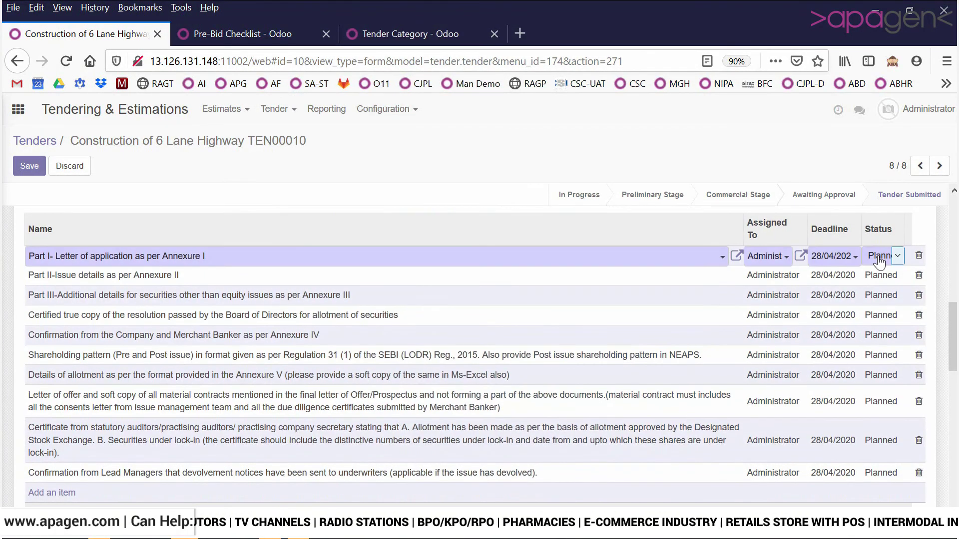
click(878, 255)
click(889, 335)
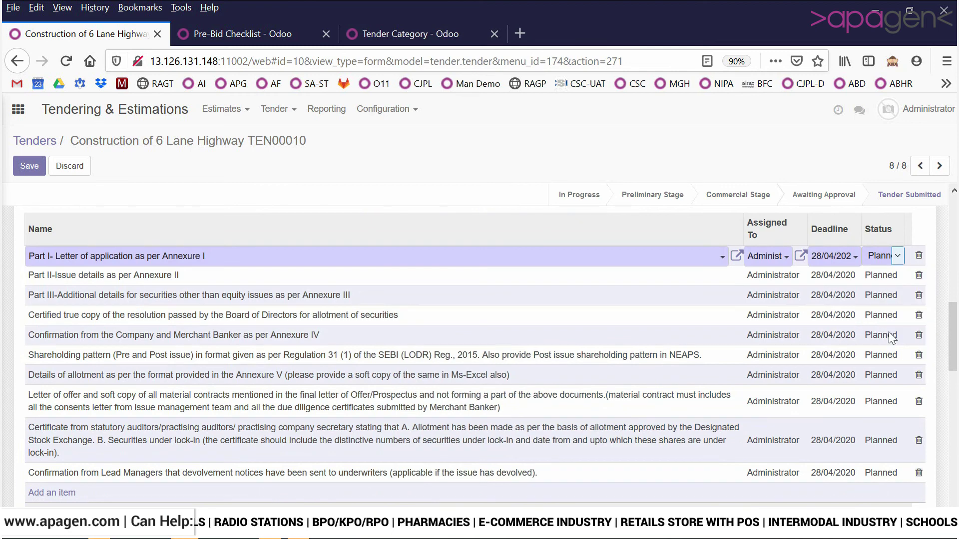
- Set the status of "Part II-Issue details as per Annexure II" to Done in the Post Bid Checklist and save the tender
click(886, 277)
click(887, 277)
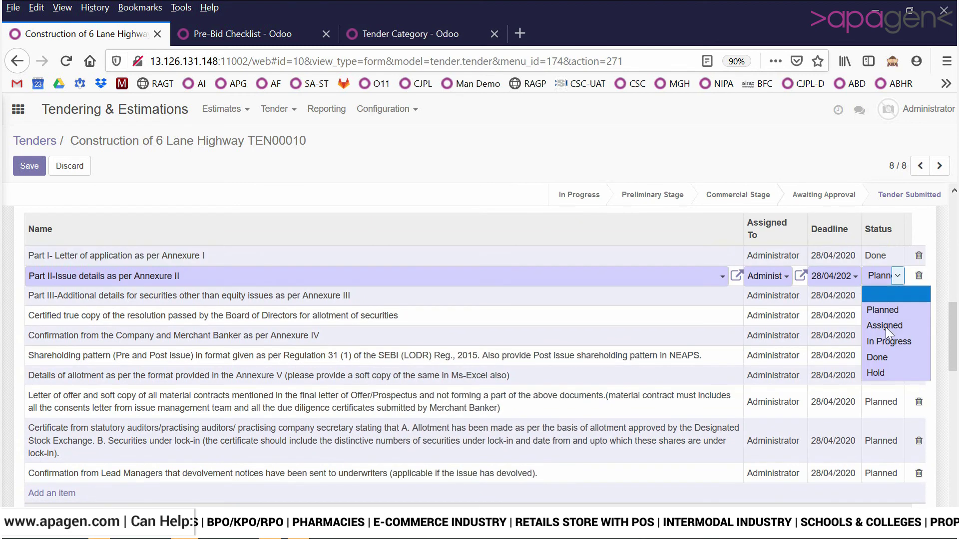
click(889, 353)
scroll(892, 359, up, 4)
scroll(889, 353, up, 1)
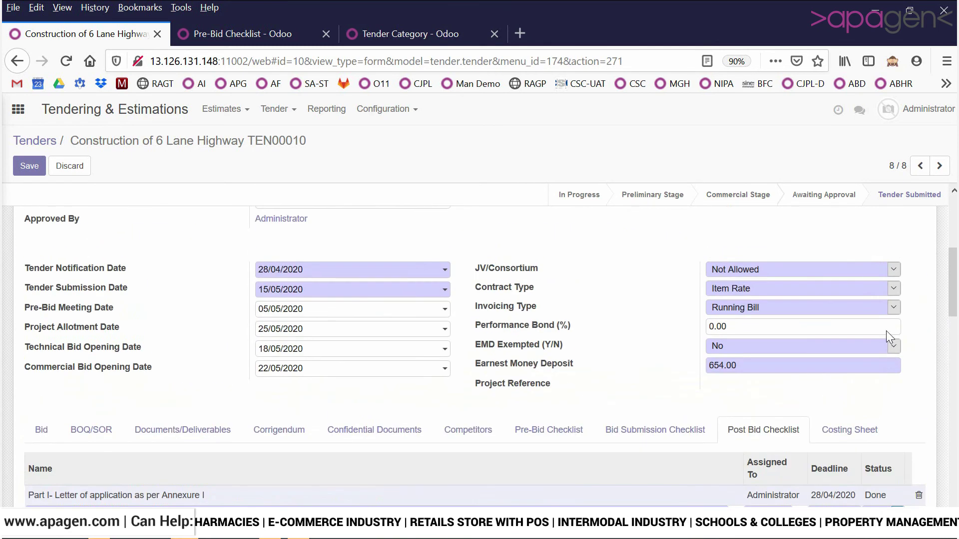
click(848, 264)
click(838, 238)
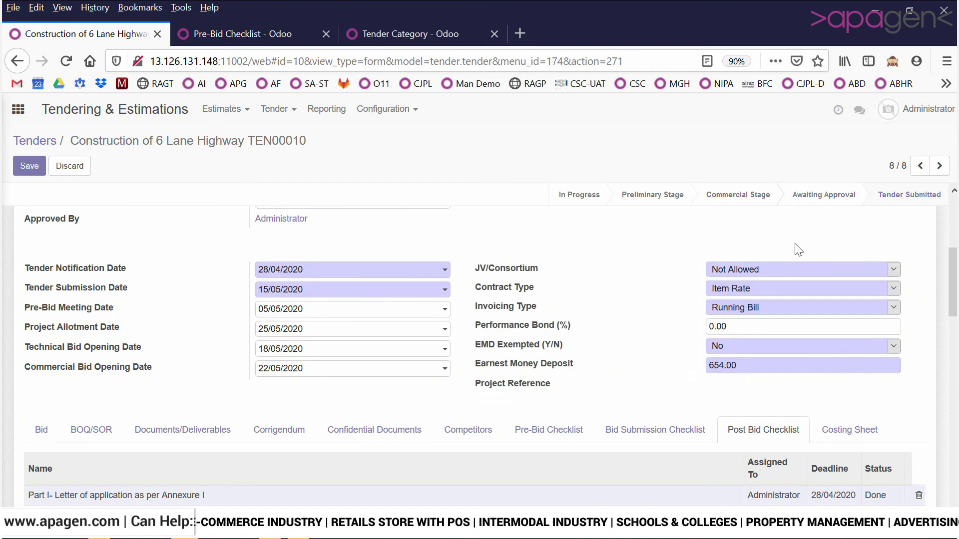
click(29, 166)
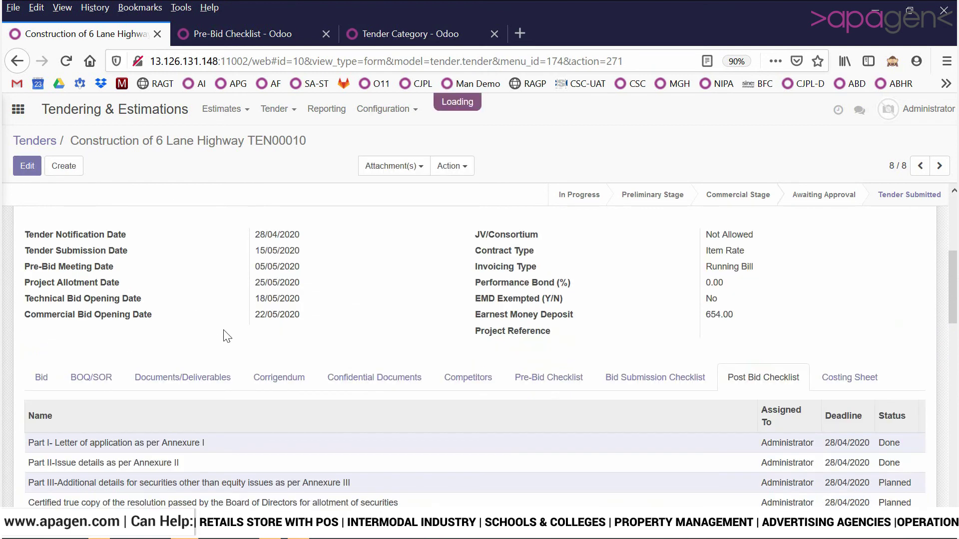
scroll(225, 337, up, 4)
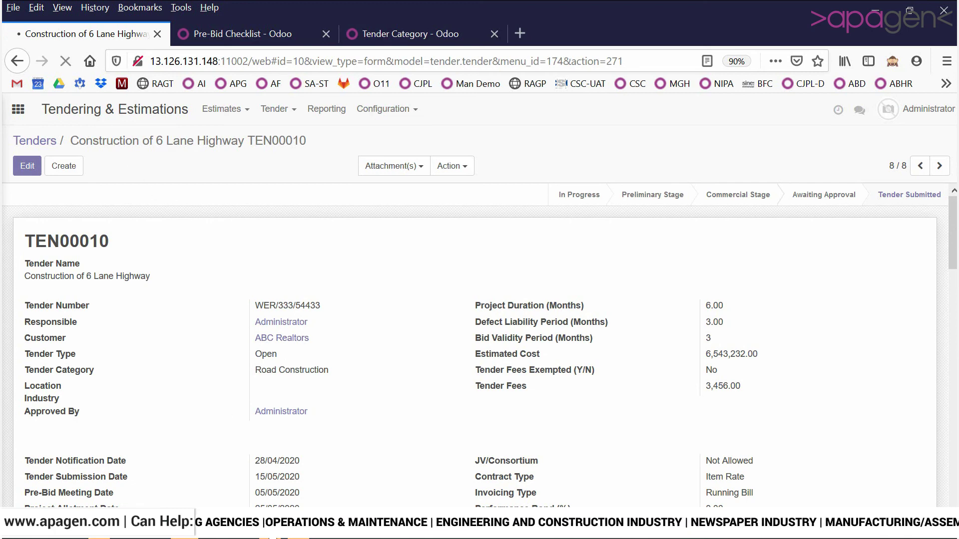
- Reload the Construction of 6 Lane Highway tender and record its LOA as received
click(65, 61)
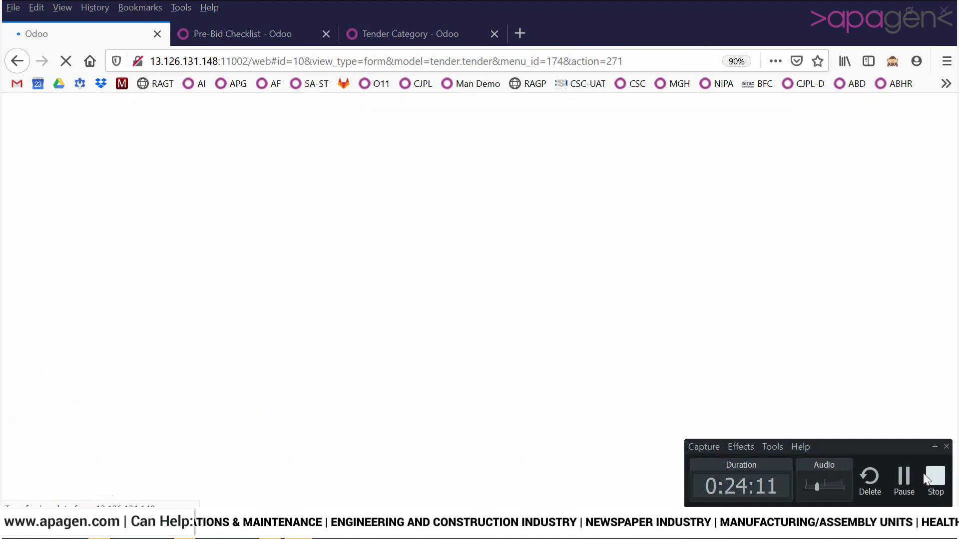
click(904, 479)
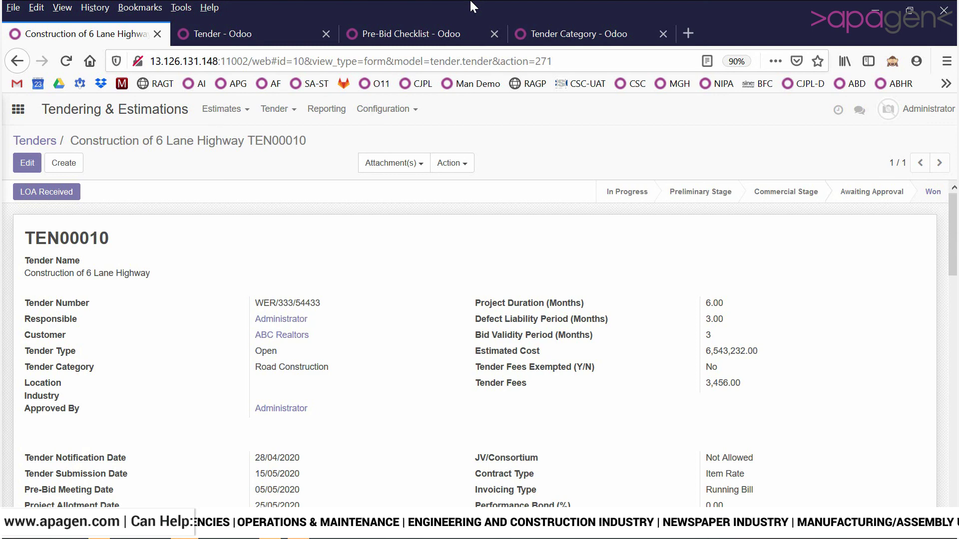
click(42, 199)
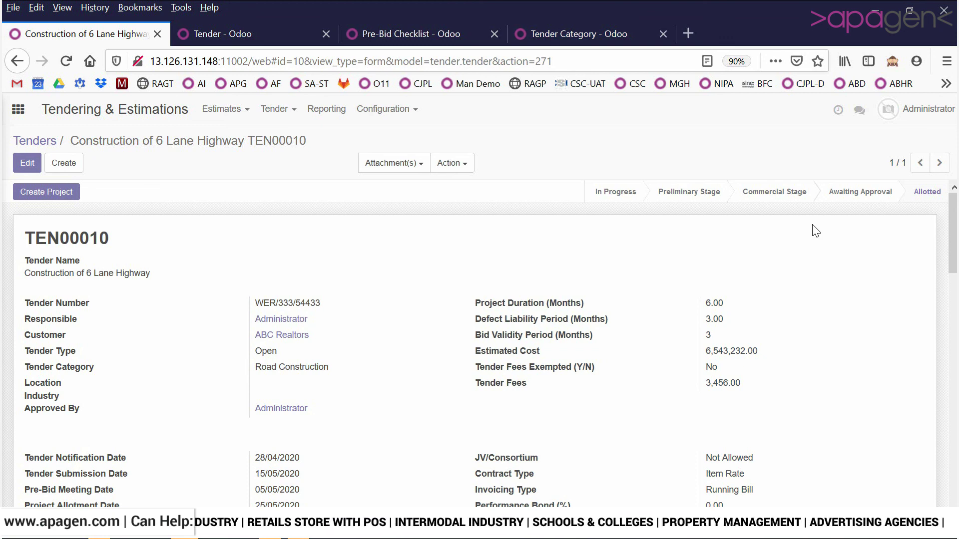
- Review the grouping and filter options of the Tender Analysis report and display the report as a pivot table
click(325, 110)
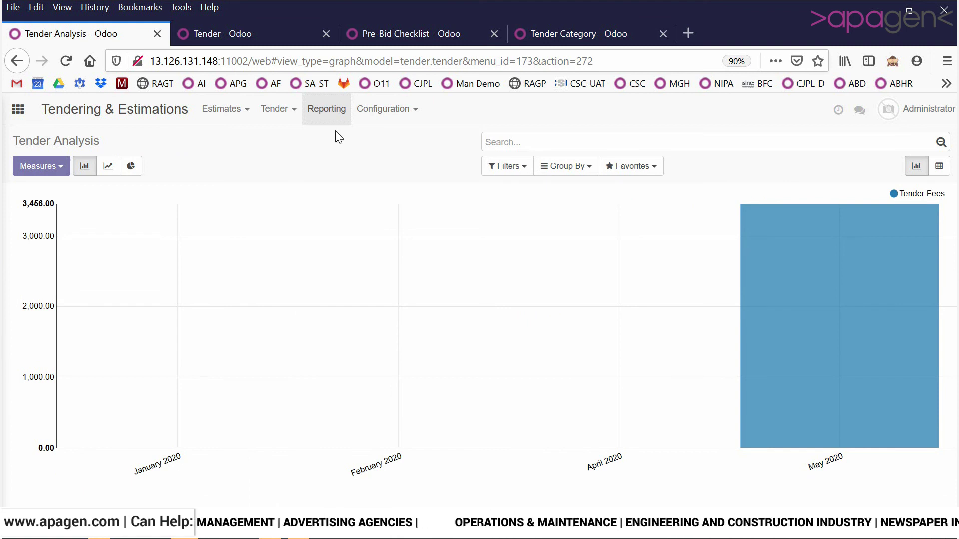
click(563, 169)
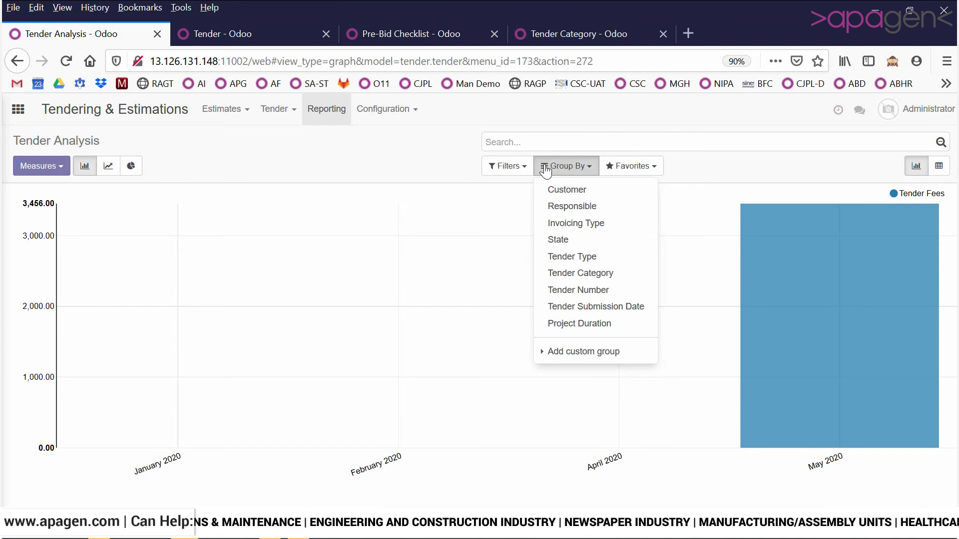
click(520, 170)
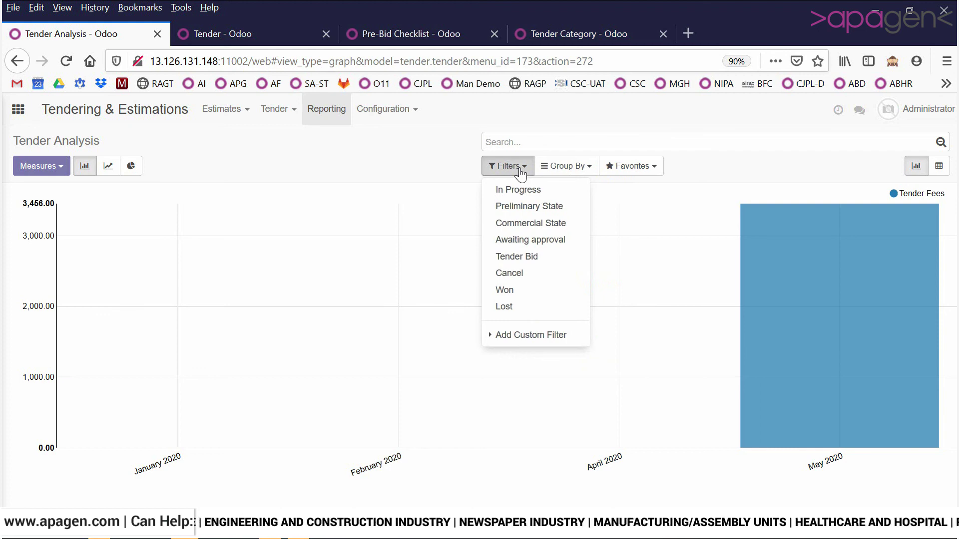
click(388, 159)
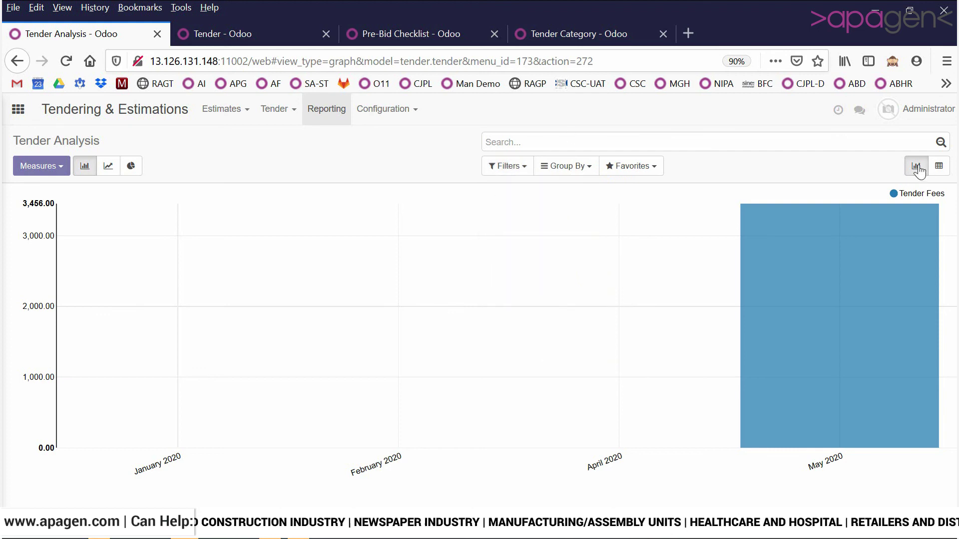
click(939, 168)
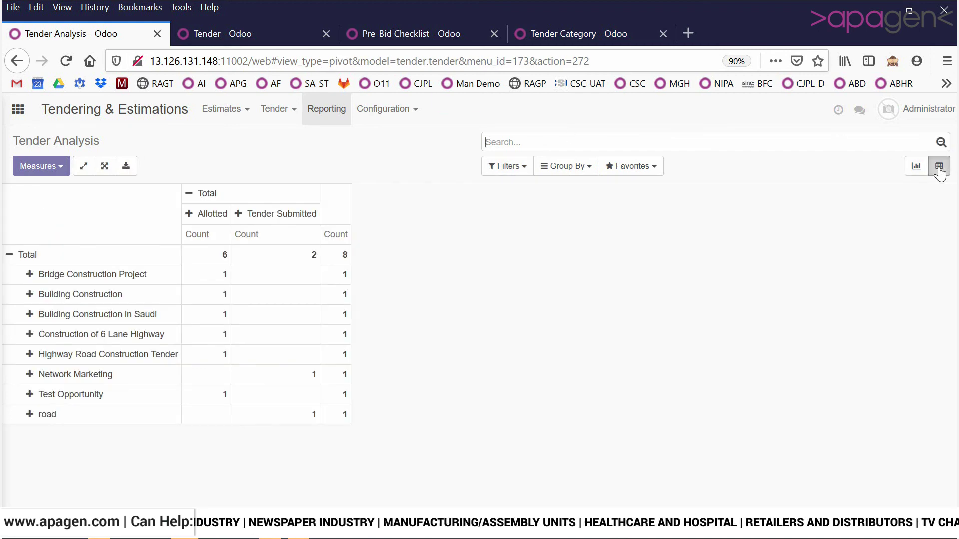